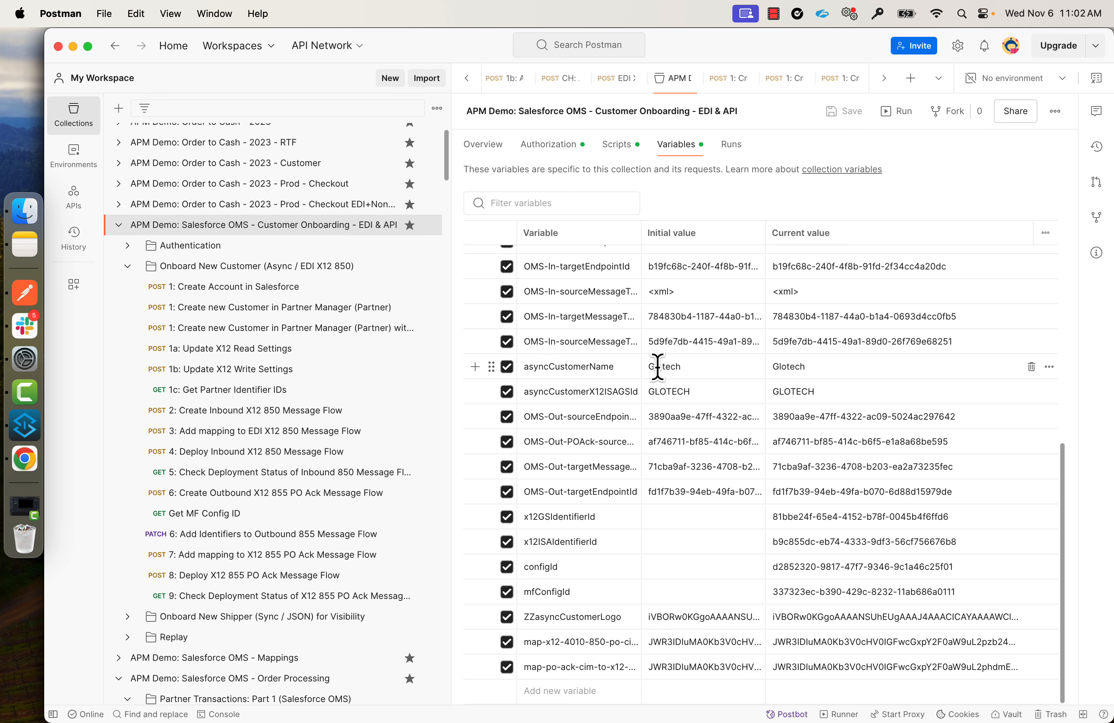
Set the customer name and X12 ISA/GS id variables, then send '1: Create Account in Salesforce'.
{"action": "left_click", "coordinate": [685, 367]}
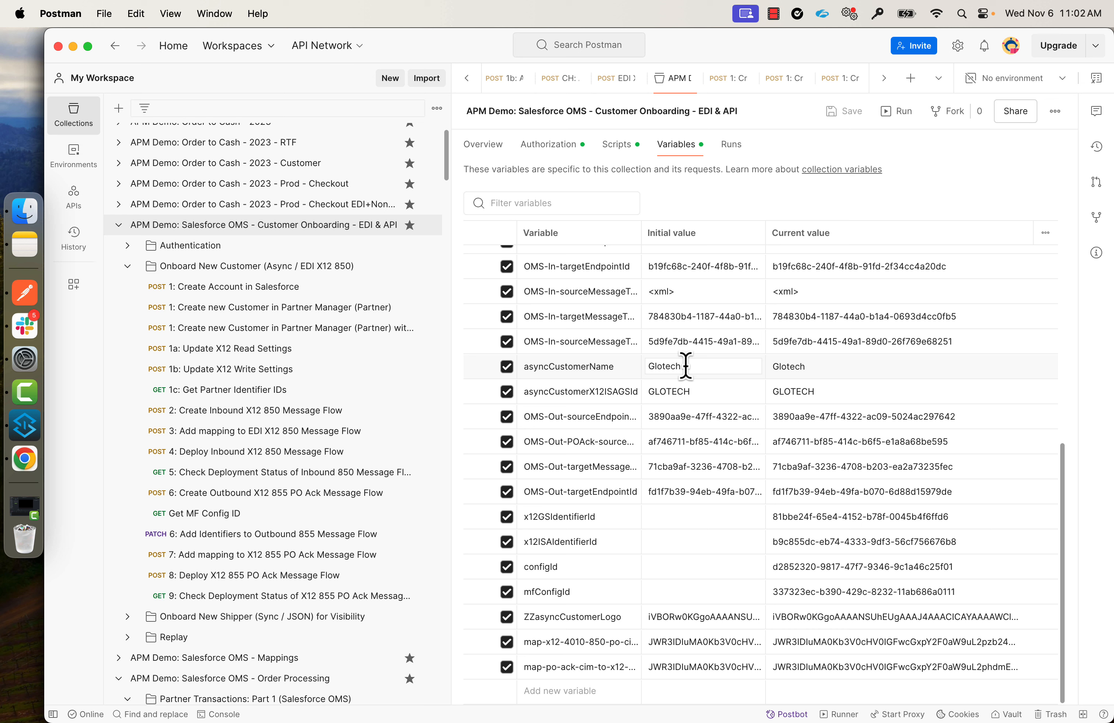
{"action": "left_click", "coordinate": [697, 391]}
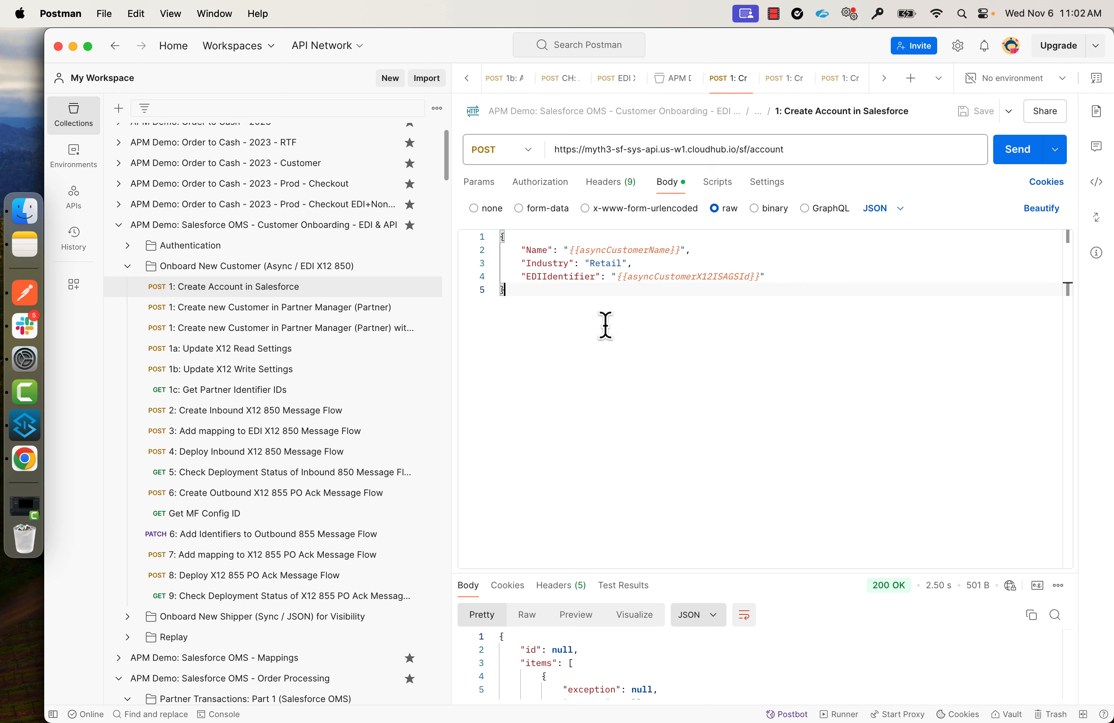
{"action": "mouse_move", "coordinate": [632, 247]}
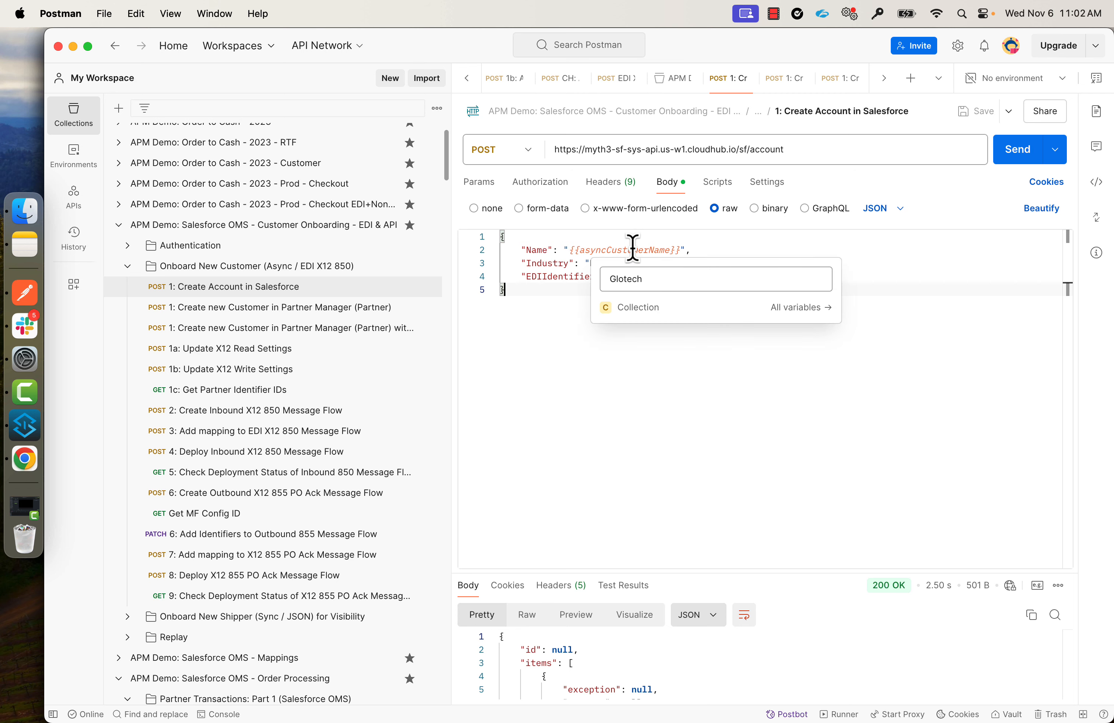
{"action": "key", "text": "super+Return"}
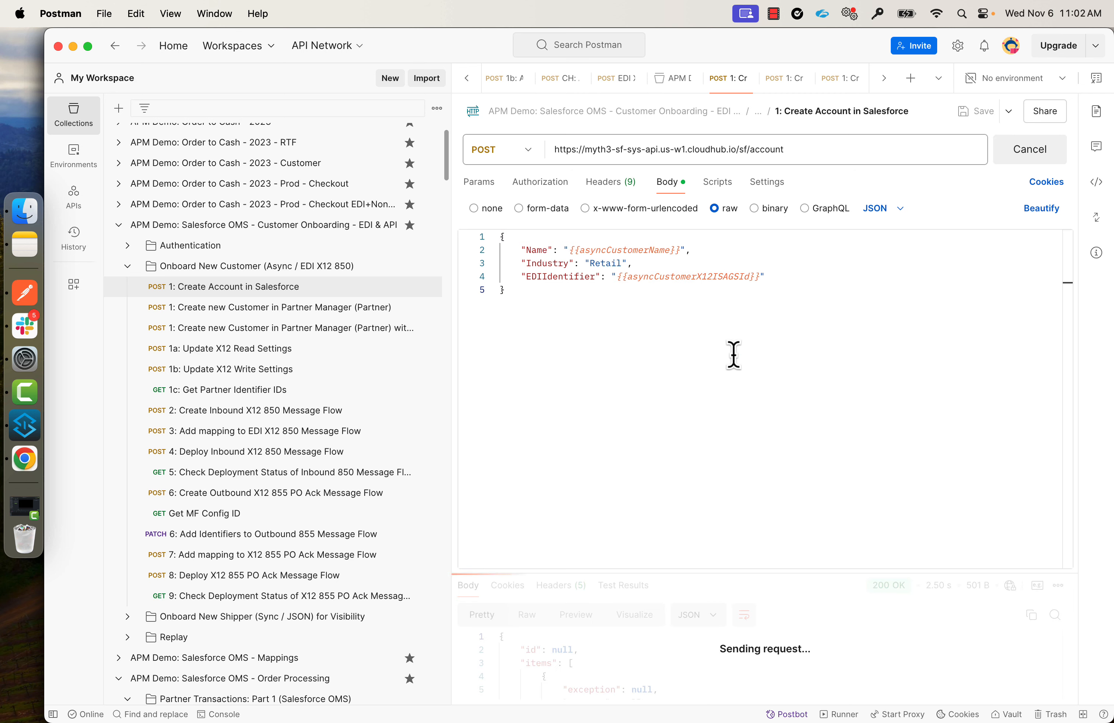
Refresh the Salesforce Accounts list to confirm Glotech now appears.
{"action": "key", "text": "super+Tab"}
{"action": "left_click", "coordinate": [1015, 219]}
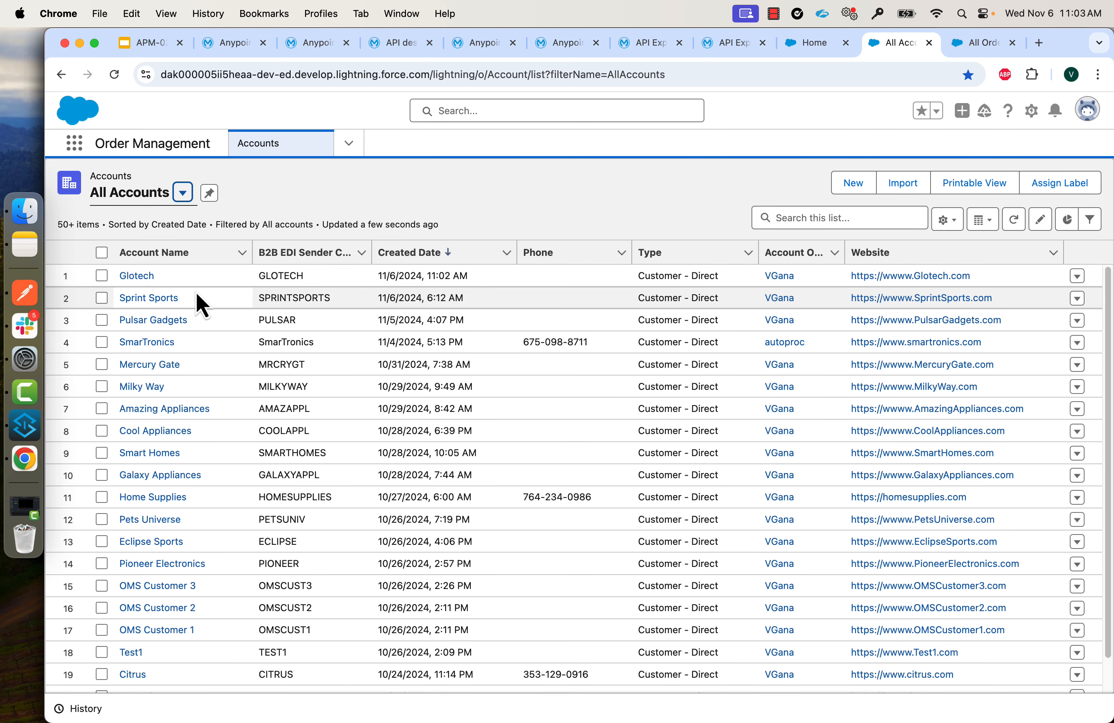
{"action": "key", "text": "super+Tab"}
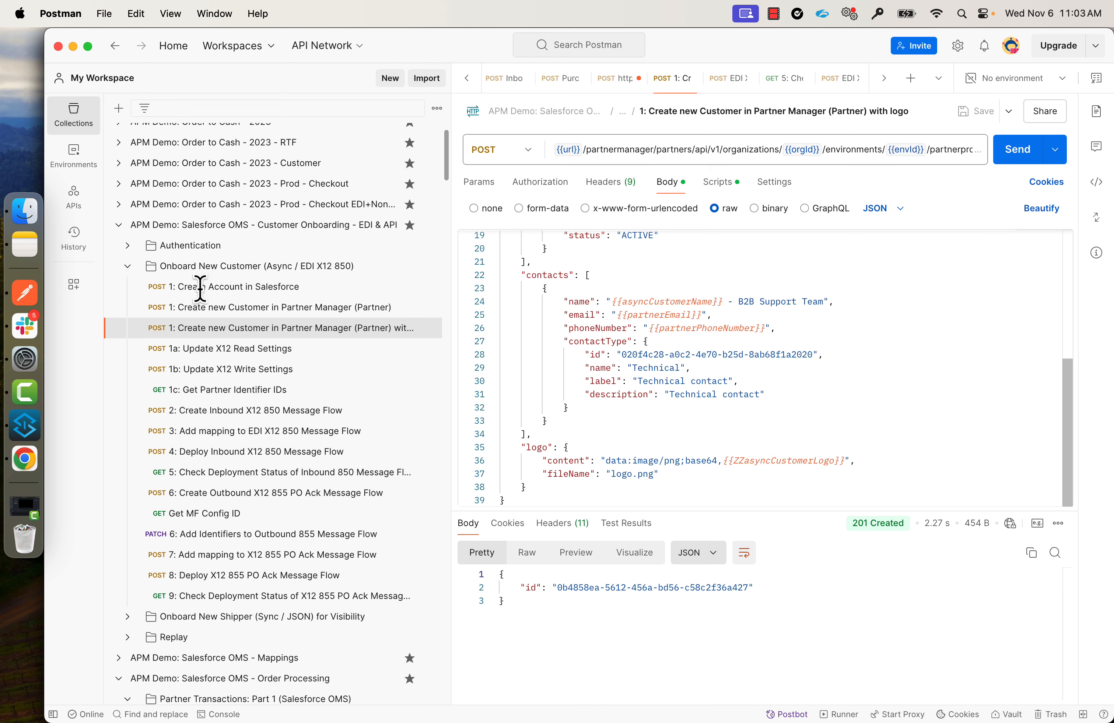
Widen the request pane and send the create-partner-with-logo request for Glotech.
{"action": "left_click_drag", "start_coordinate": [451, 273], "coordinate": [348, 274]}
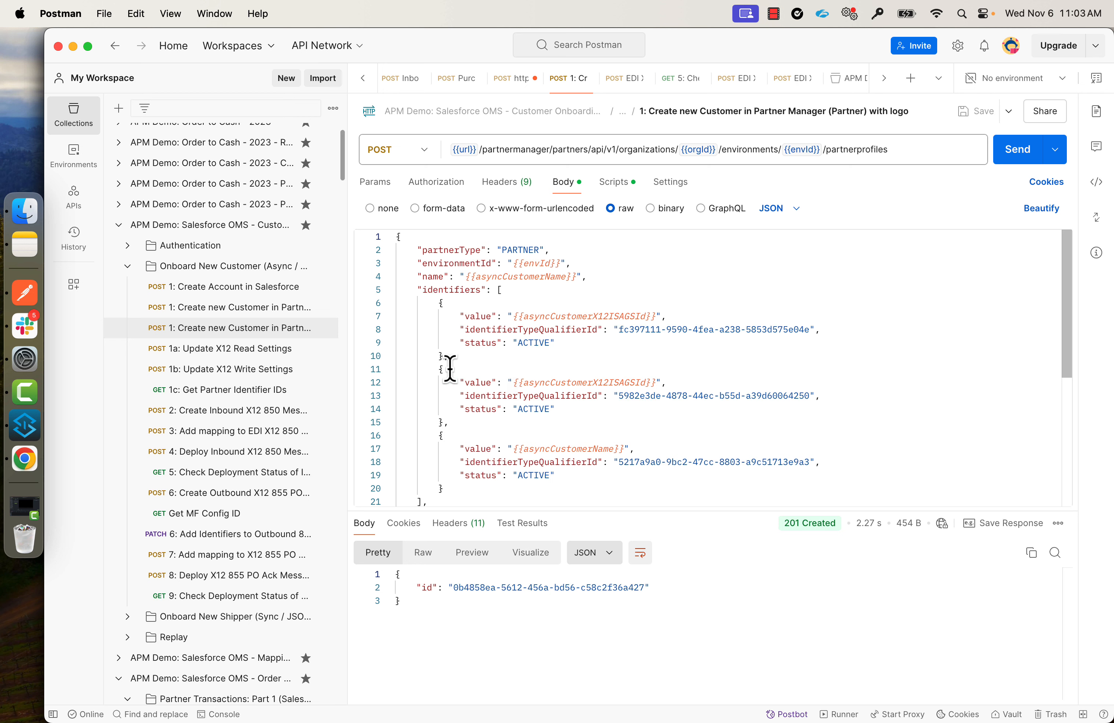
{"action": "left_click", "coordinate": [1026, 153]}
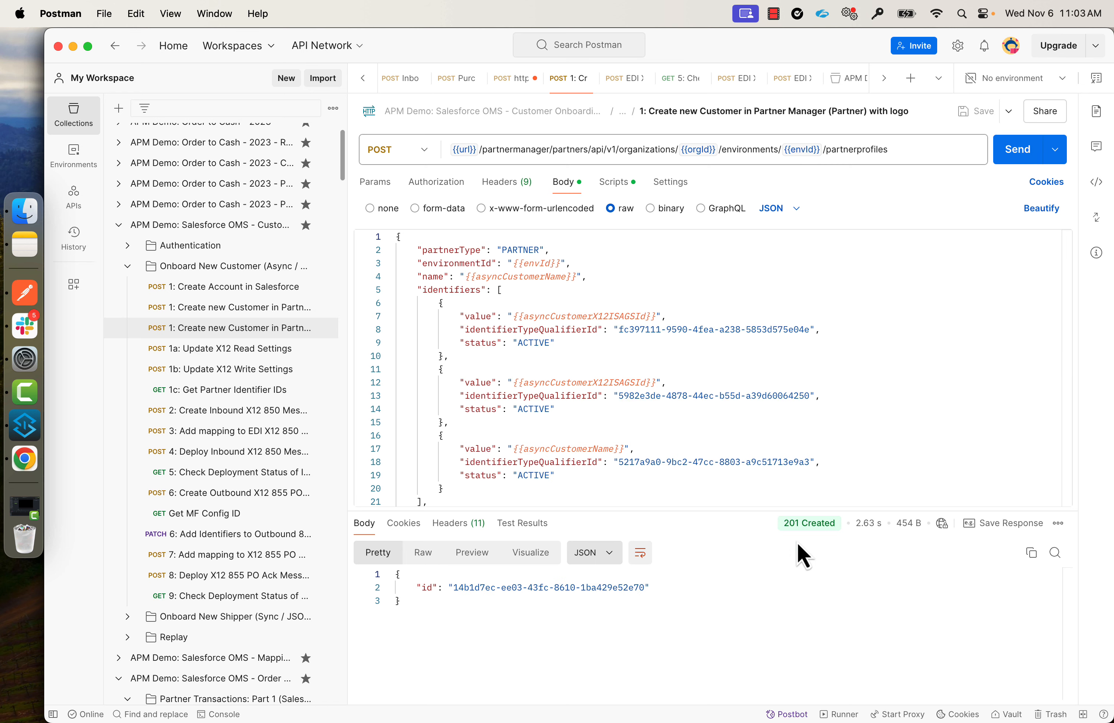
{"action": "mouse_move", "coordinate": [796, 543]}
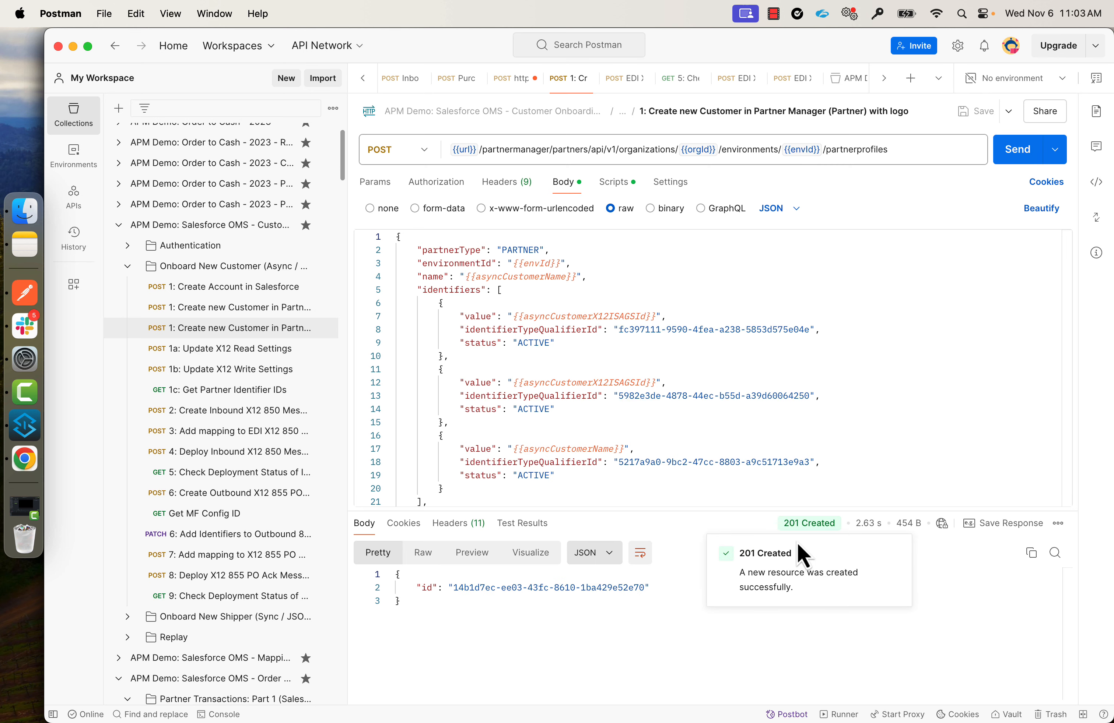
Check Glotech's details in the Partner Manager partners list, then load request '1a: Update X12 Read Settings'.
{"action": "left_click", "coordinate": [25, 459]}
{"action": "left_click", "coordinate": [303, 45]}
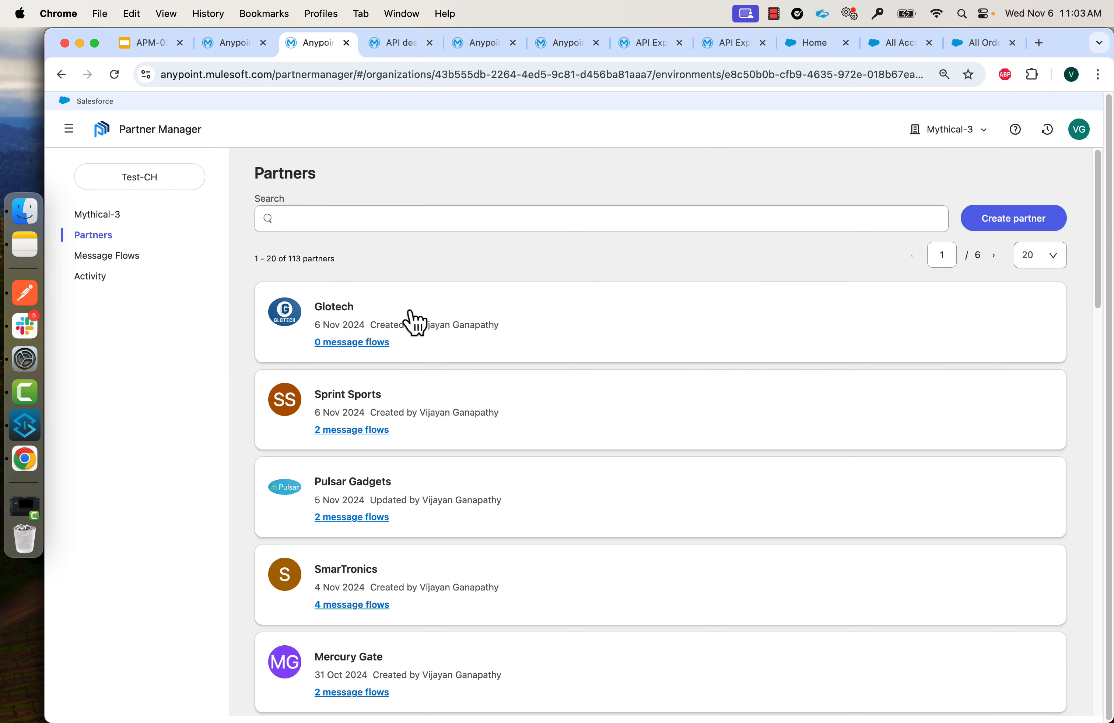
{"action": "left_click", "coordinate": [366, 343]}
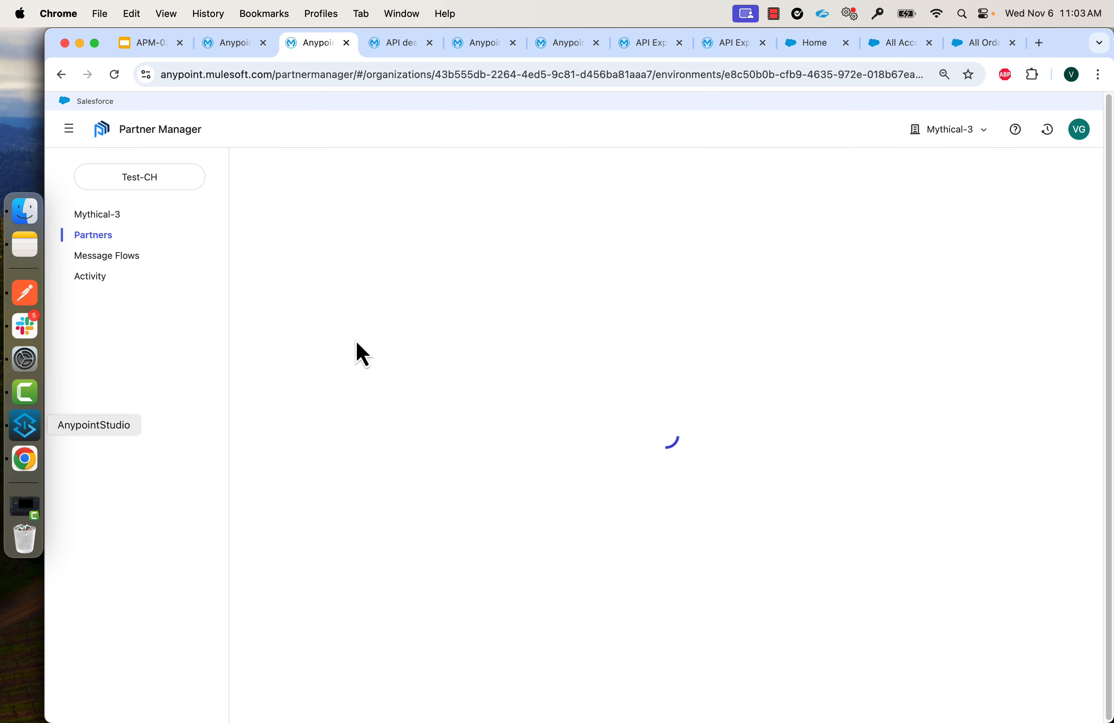
{"action": "left_click", "coordinate": [24, 292]}
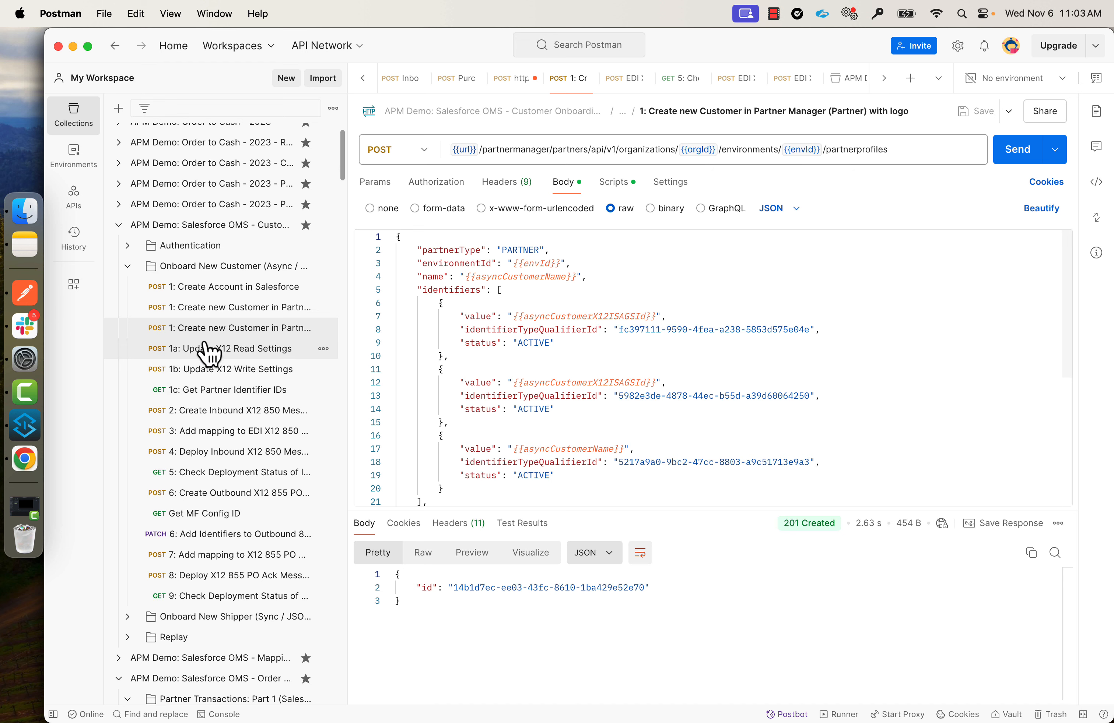
{"action": "left_click", "coordinate": [241, 352]}
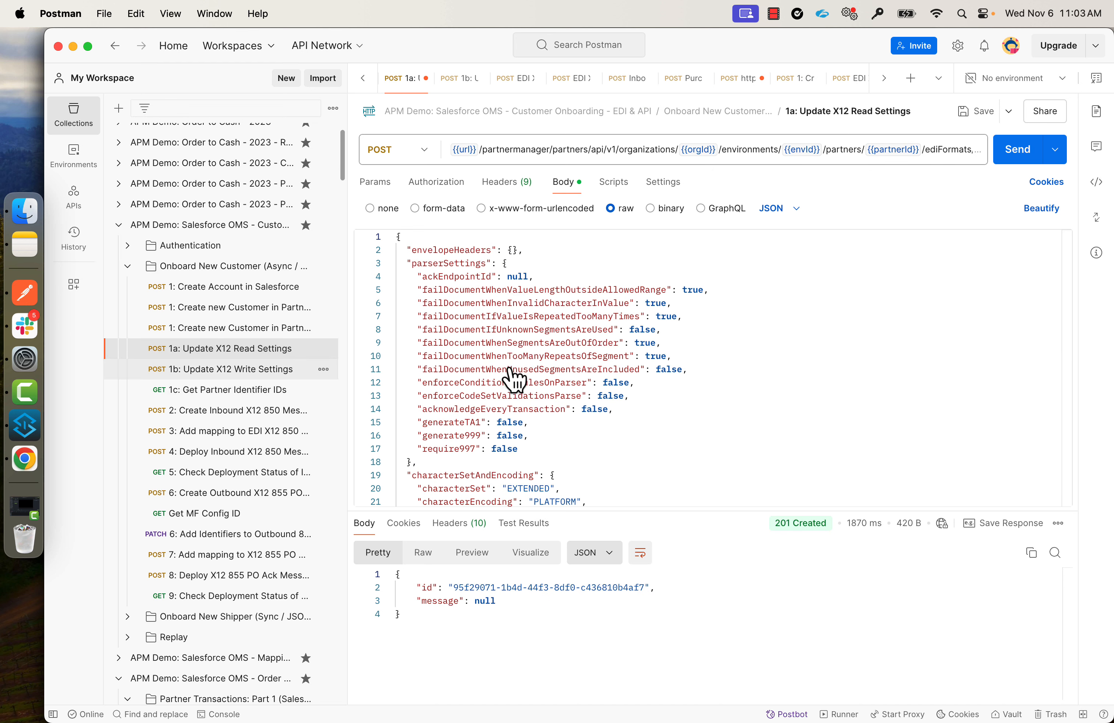
{"action": "left_click", "coordinate": [24, 459]}
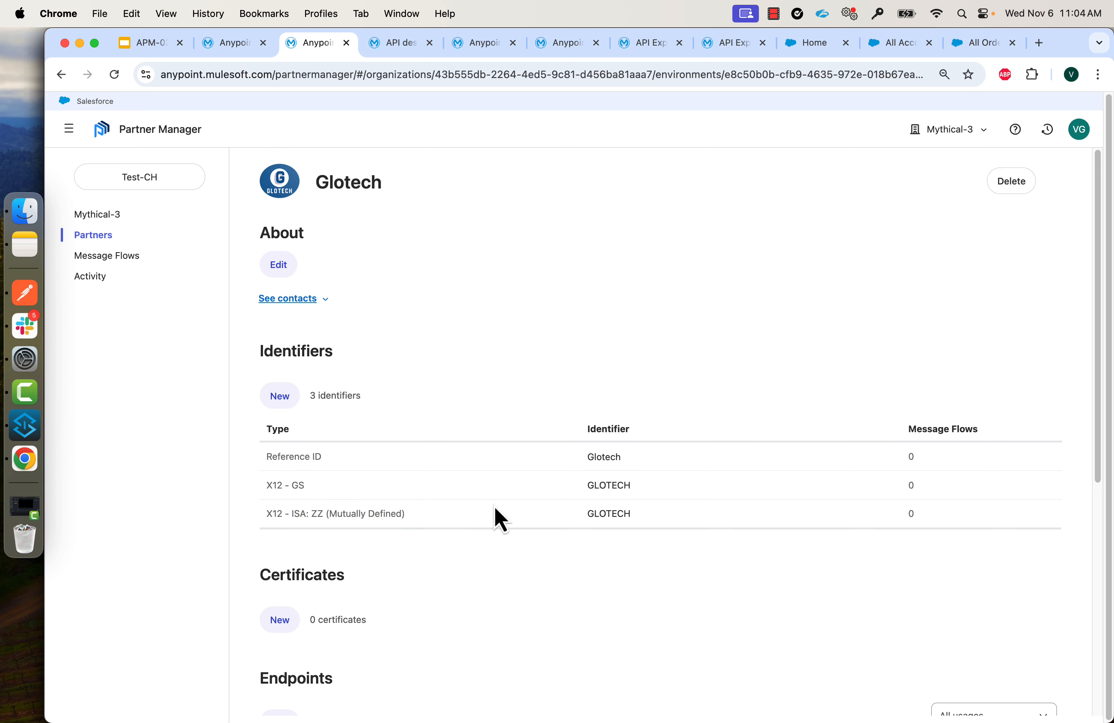
View Glotech's X12 receive Control numbers settings, which still require unique ISA13 numbers.
{"action": "scroll", "coordinate": [497, 517], "scroll_direction": "down", "scroll_amount": 3}
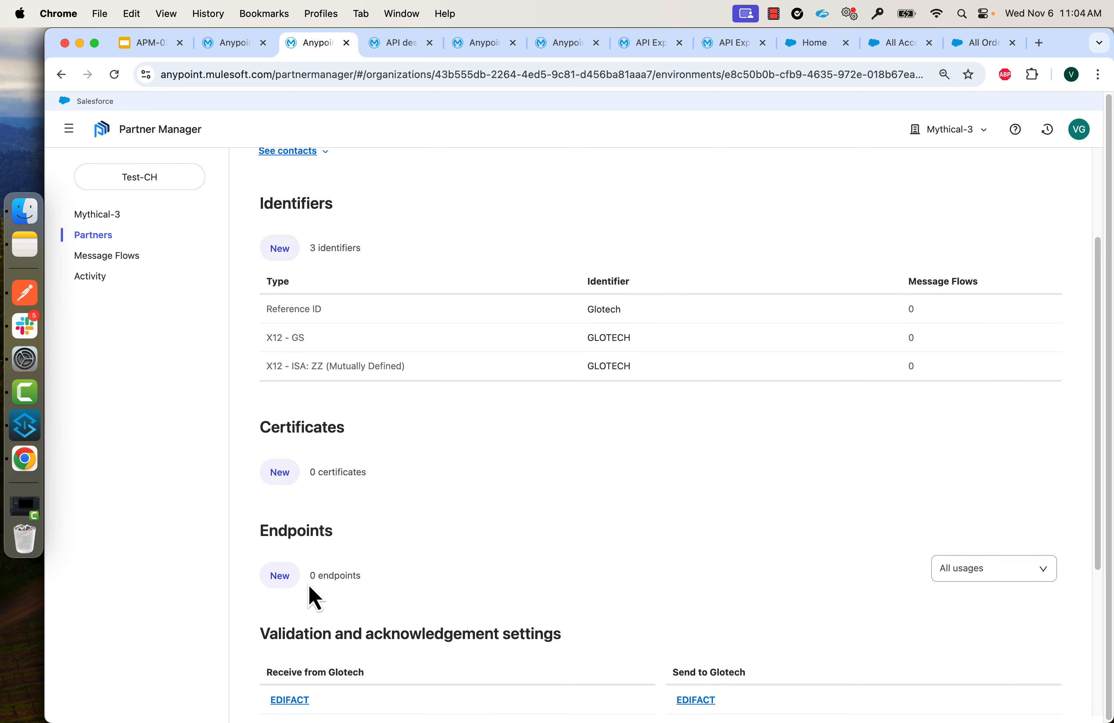
{"action": "scroll", "coordinate": [296, 601], "scroll_direction": "down", "scroll_amount": 3}
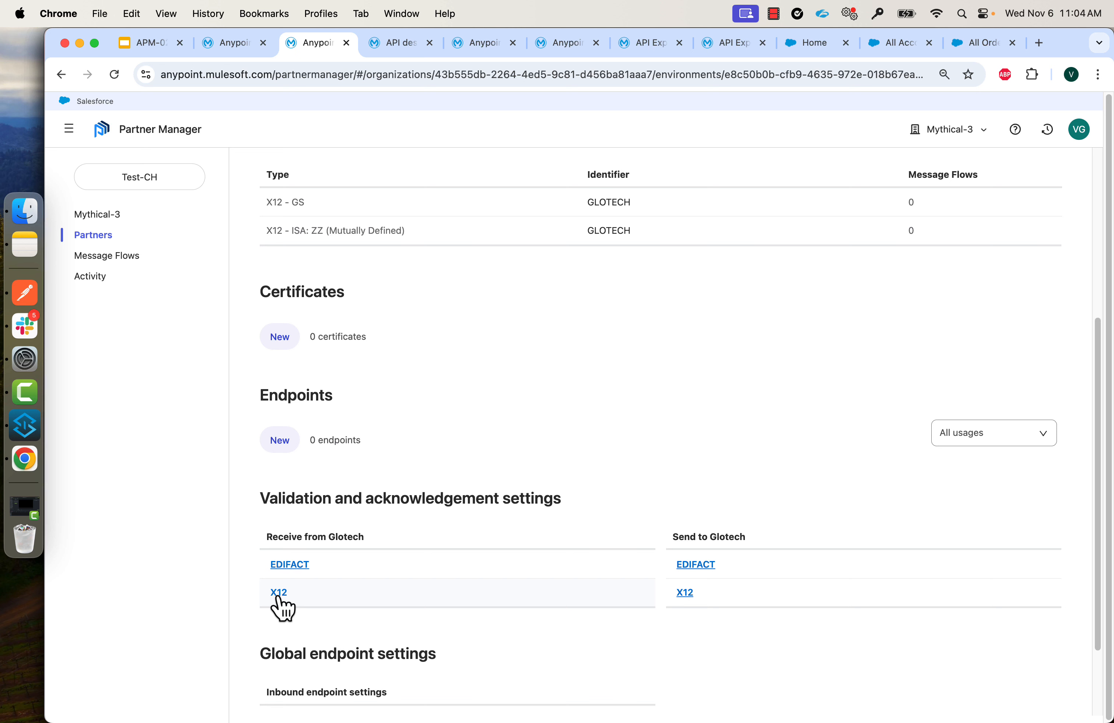
{"action": "left_click", "coordinate": [279, 594]}
{"action": "left_click", "coordinate": [344, 290]}
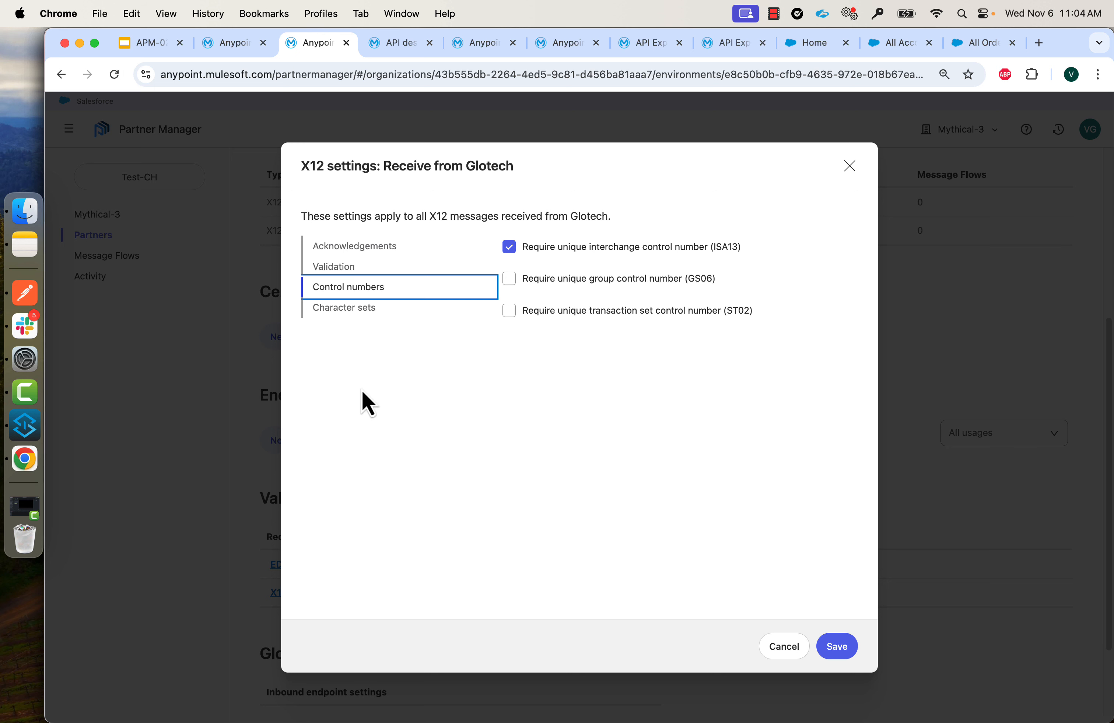
{"action": "left_click", "coordinate": [849, 167]}
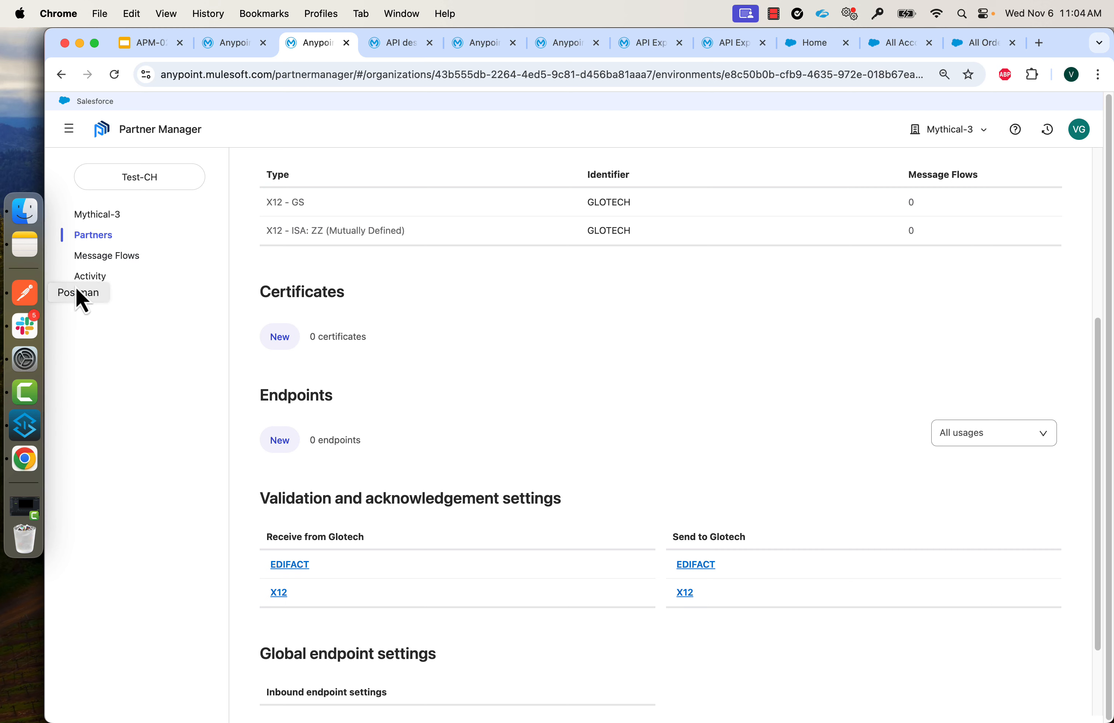
{"action": "left_click", "coordinate": [19, 298]}
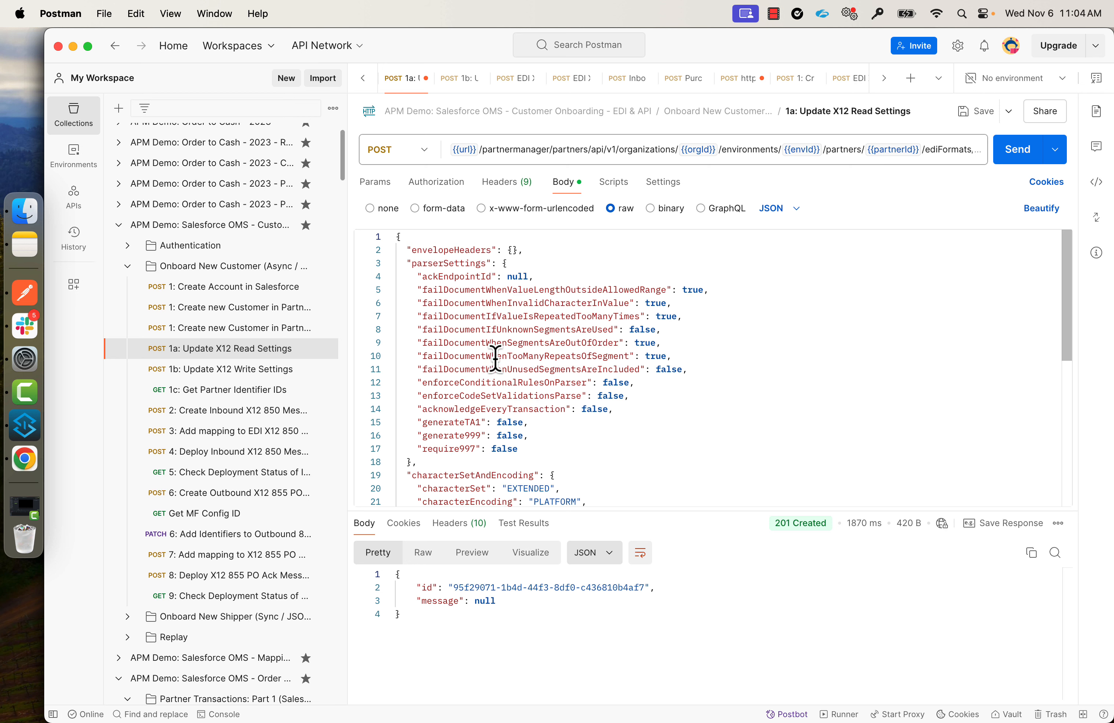
Confirm requireUniqueISAcontrolNumbersISA13 is false in the 1a body and resend it, getting 201 Created.
{"action": "scroll", "coordinate": [526, 398], "scroll_direction": "down", "scroll_amount": 5}
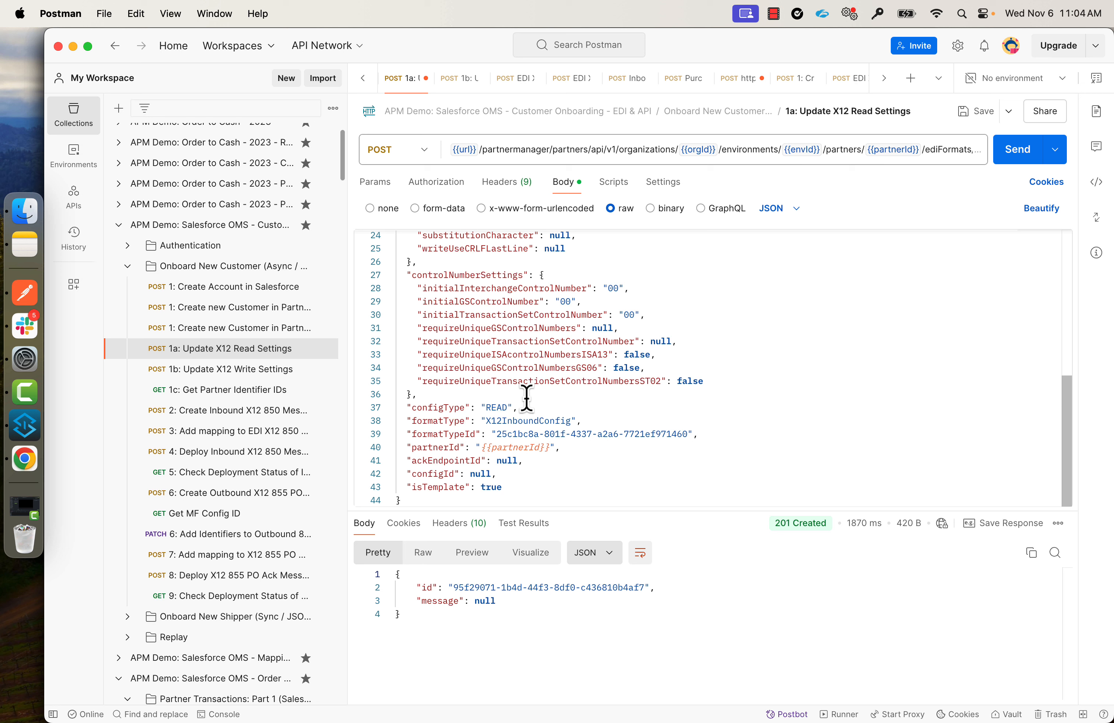
{"action": "left_click_drag", "start_coordinate": [507, 355], "coordinate": [593, 355]}
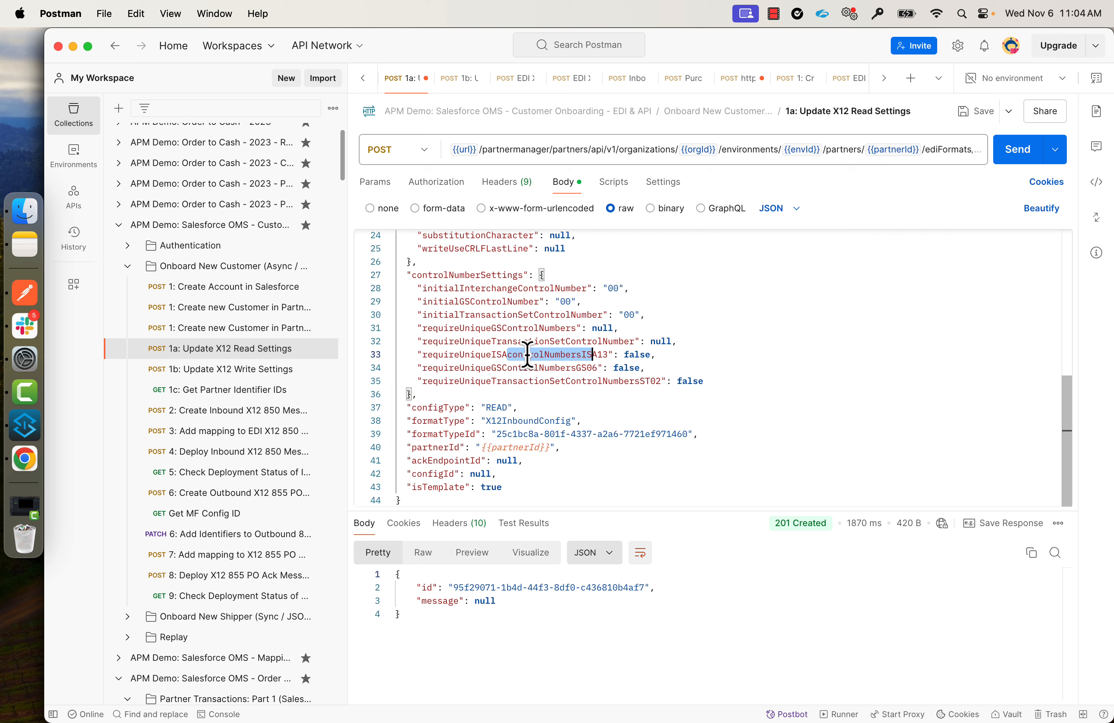
{"action": "left_click", "coordinate": [738, 340]}
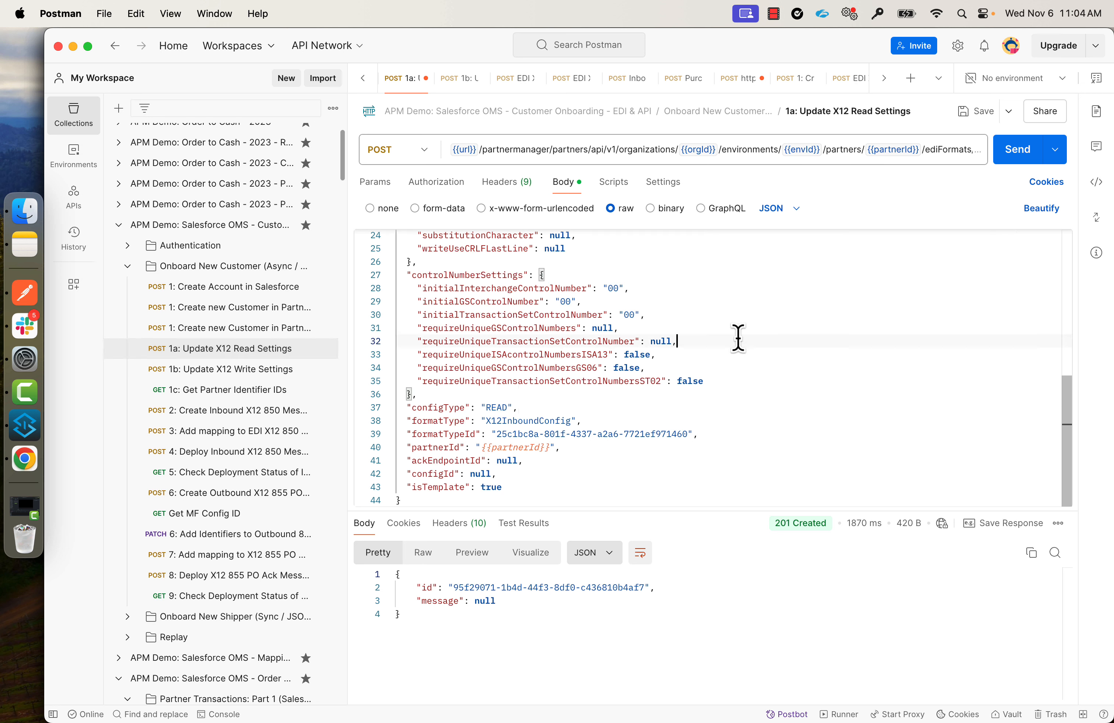
{"action": "left_click", "coordinate": [1017, 149]}
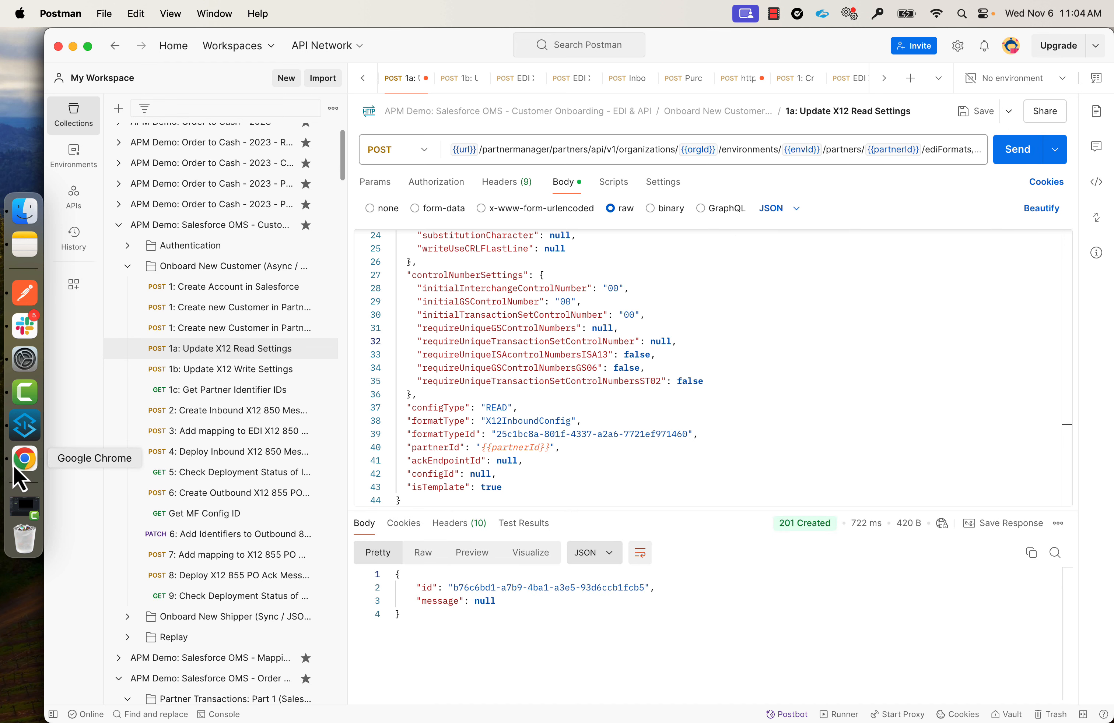
{"action": "left_click", "coordinate": [23, 459]}
{"action": "left_click", "coordinate": [112, 80]}
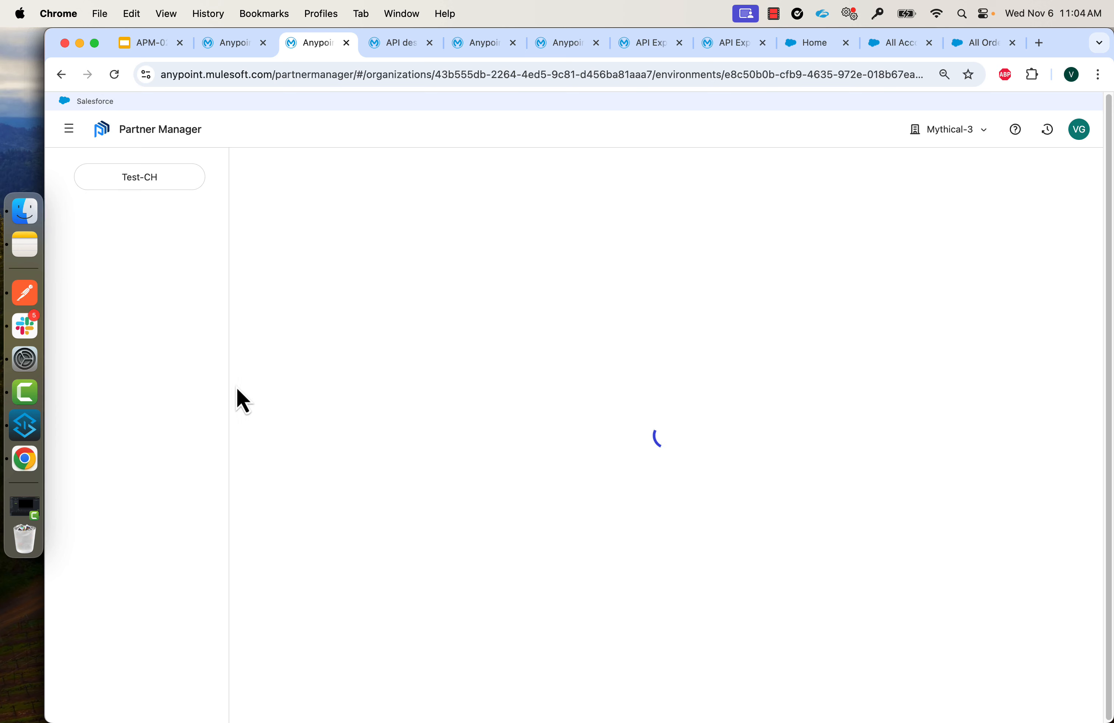
{"action": "scroll", "coordinate": [281, 498], "scroll_direction": "down", "scroll_amount": 10}
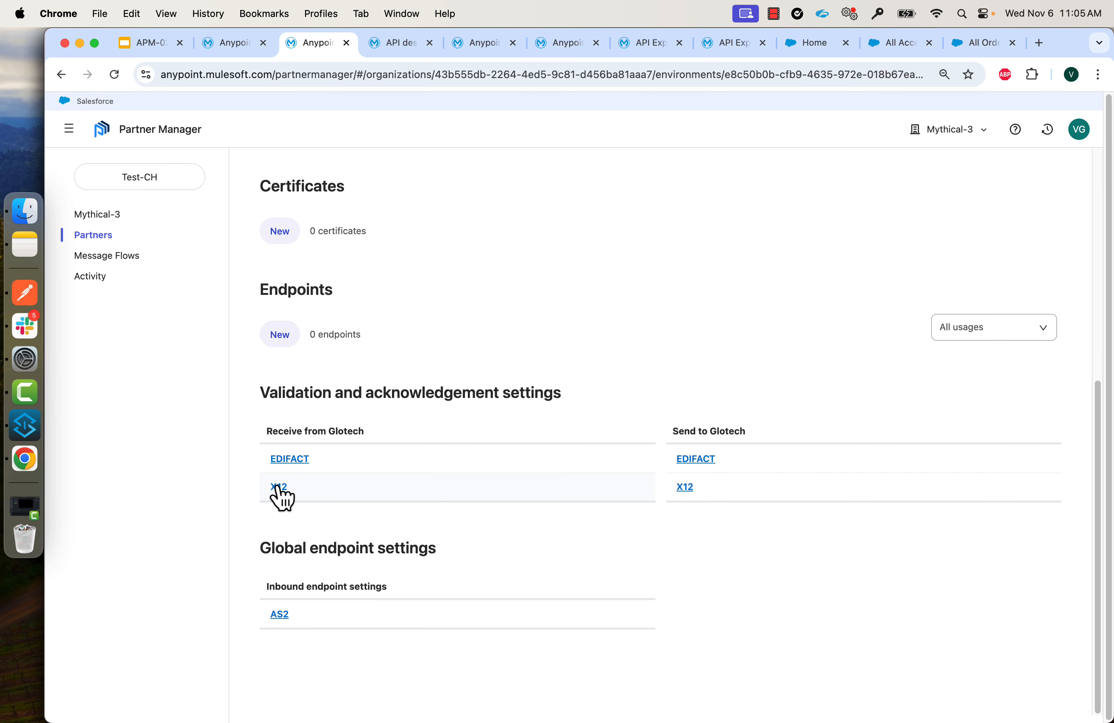
{"action": "left_click", "coordinate": [280, 489]}
{"action": "left_click", "coordinate": [351, 296]}
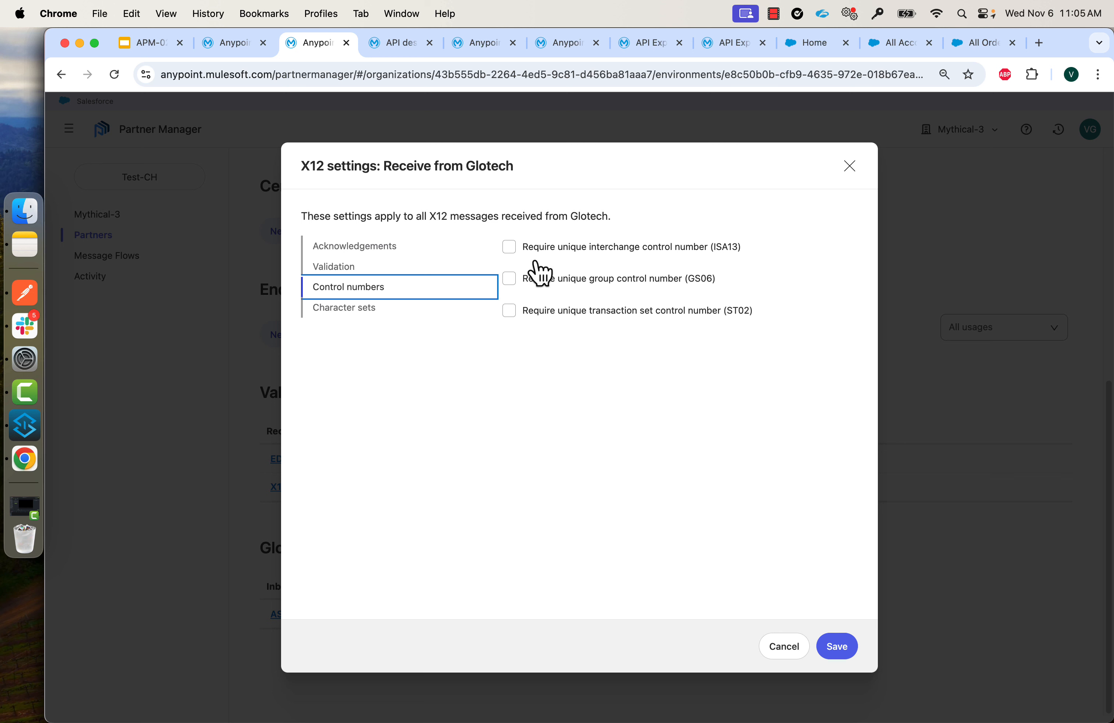
{"action": "left_click", "coordinate": [784, 648]}
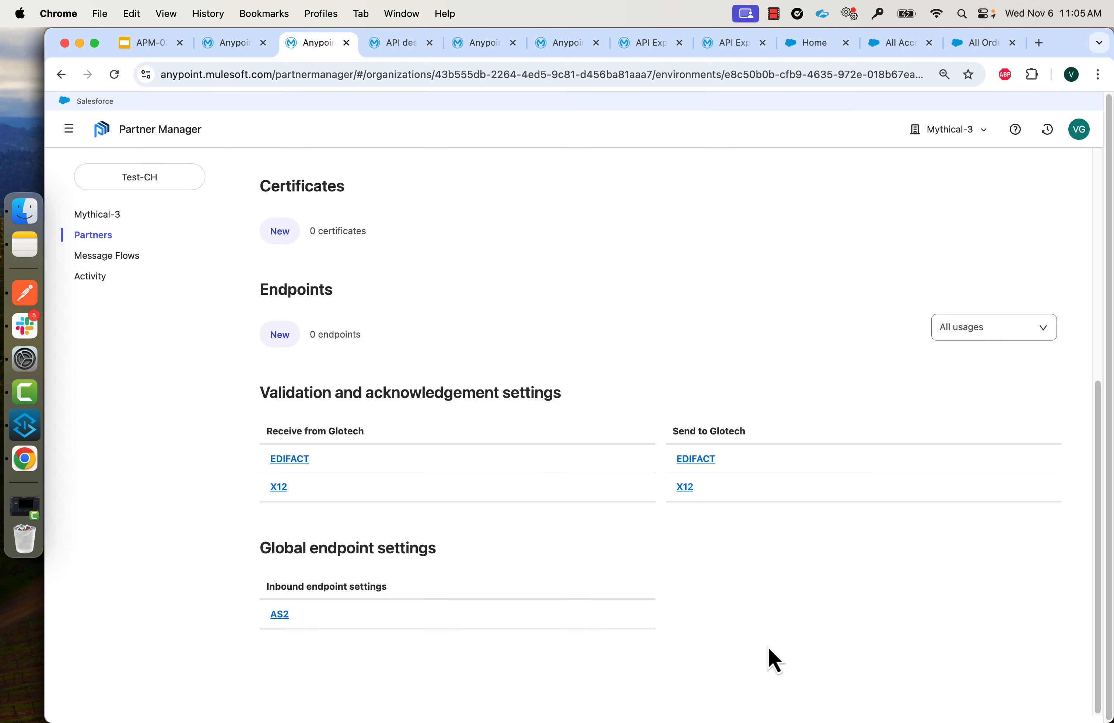
{"action": "left_click", "coordinate": [684, 489]}
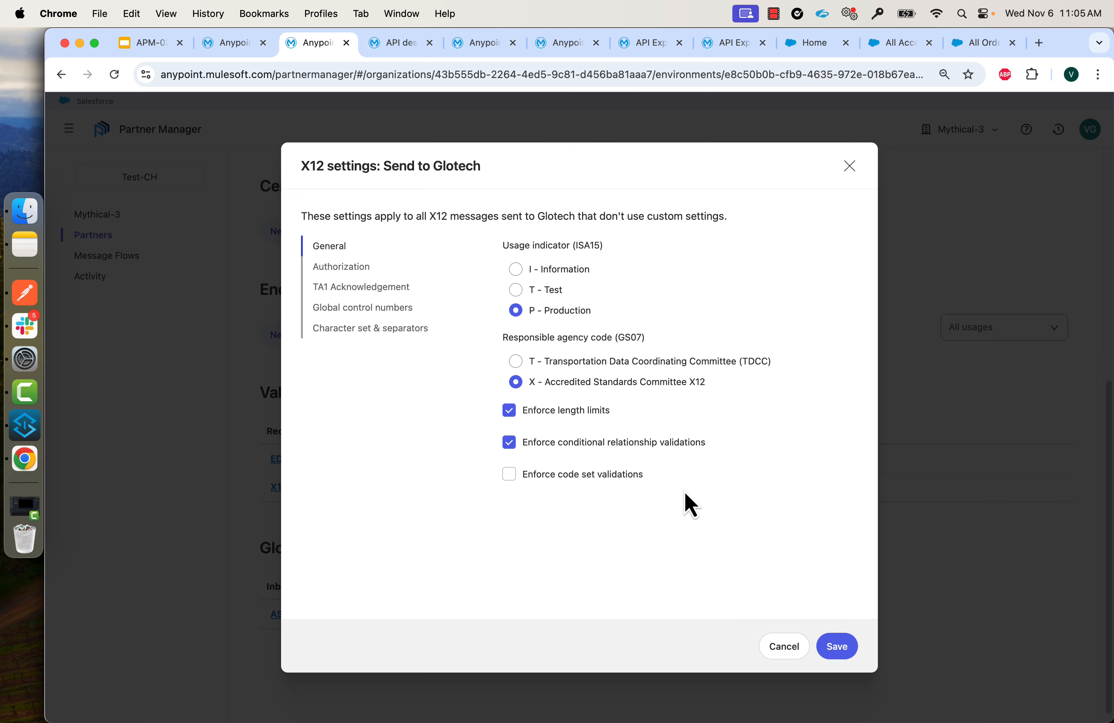
{"action": "left_click", "coordinate": [349, 329]}
{"action": "scroll", "coordinate": [517, 460], "scroll_direction": "down", "scroll_amount": 3}
{"action": "scroll", "coordinate": [558, 486], "scroll_direction": "down", "scroll_amount": 3}
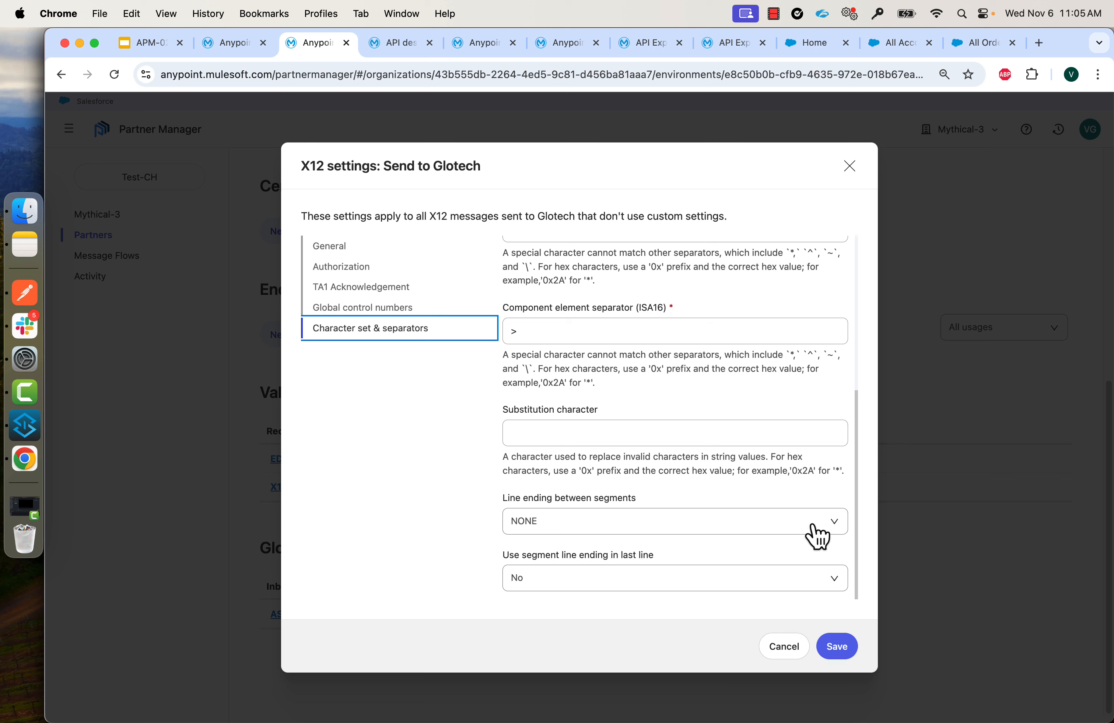
{"action": "left_click", "coordinate": [833, 529]}
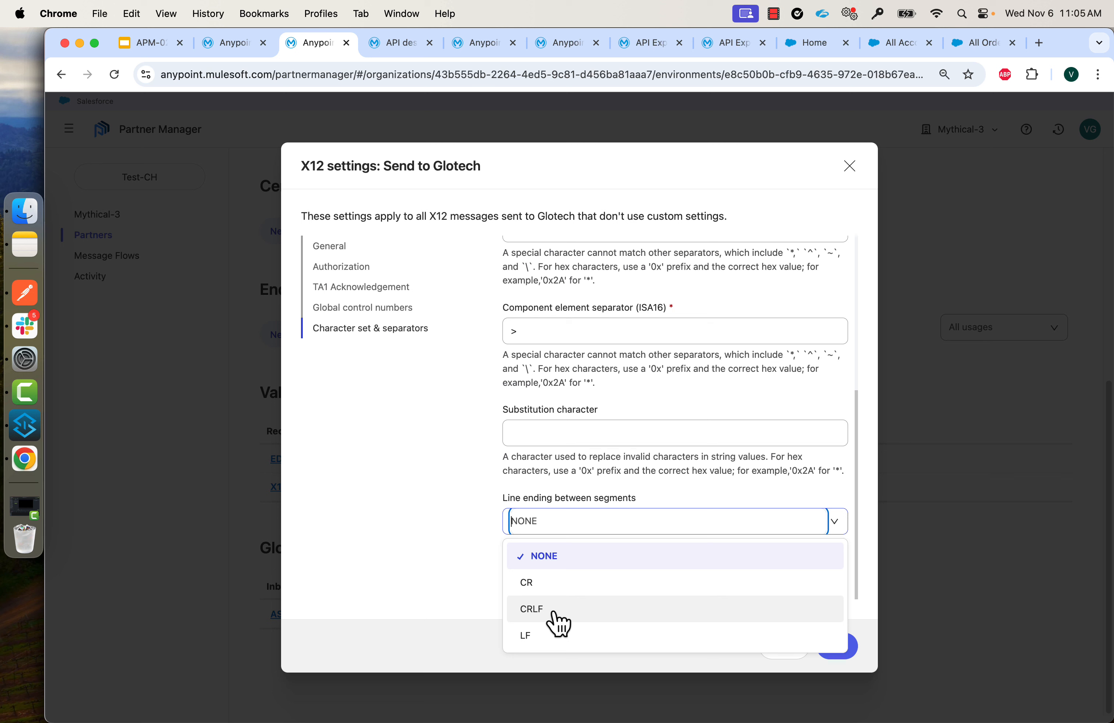
{"action": "left_click", "coordinate": [422, 532]}
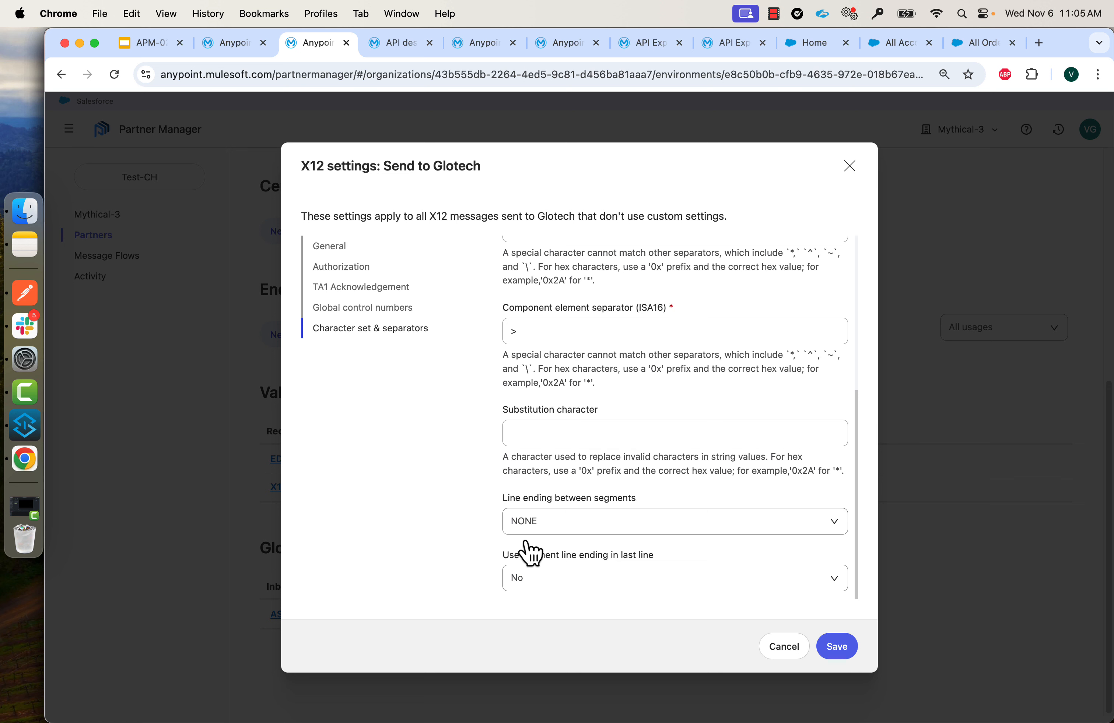
{"action": "left_click", "coordinate": [831, 520]}
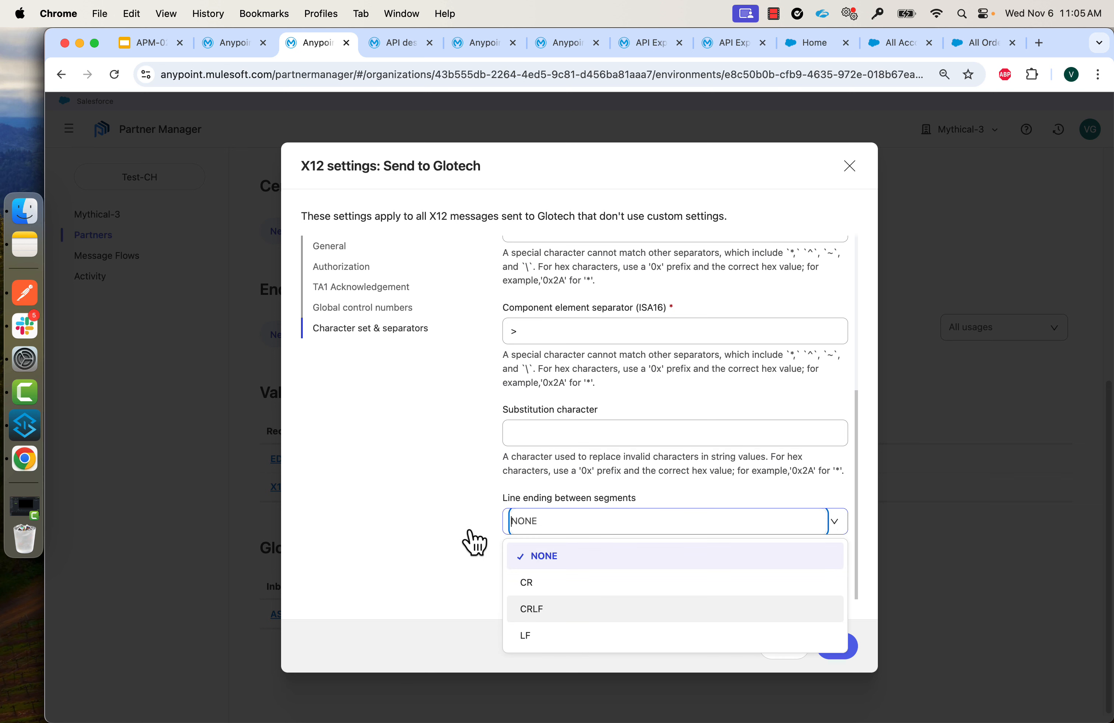
{"action": "key", "text": "Return"}
{"action": "left_click", "coordinate": [776, 650]}
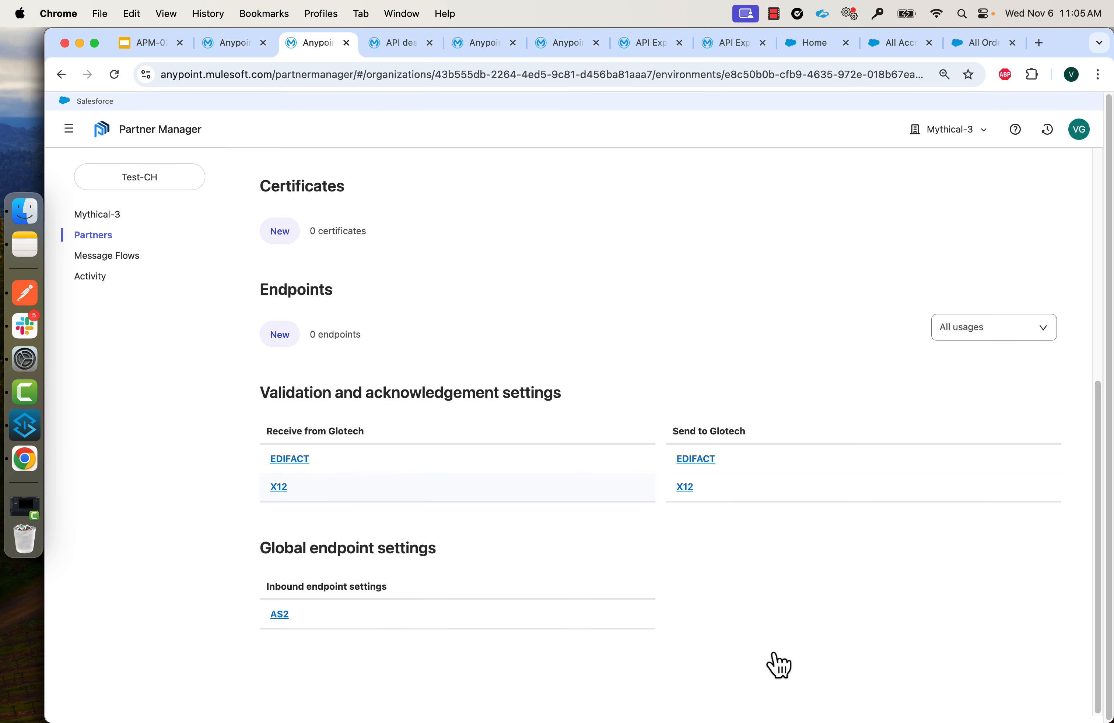
{"action": "left_click", "coordinate": [24, 298]}
Confirm lineEndingBetweenSegments is CRLF in request 1b and send the X12 write settings update.
{"action": "left_click", "coordinate": [233, 372]}
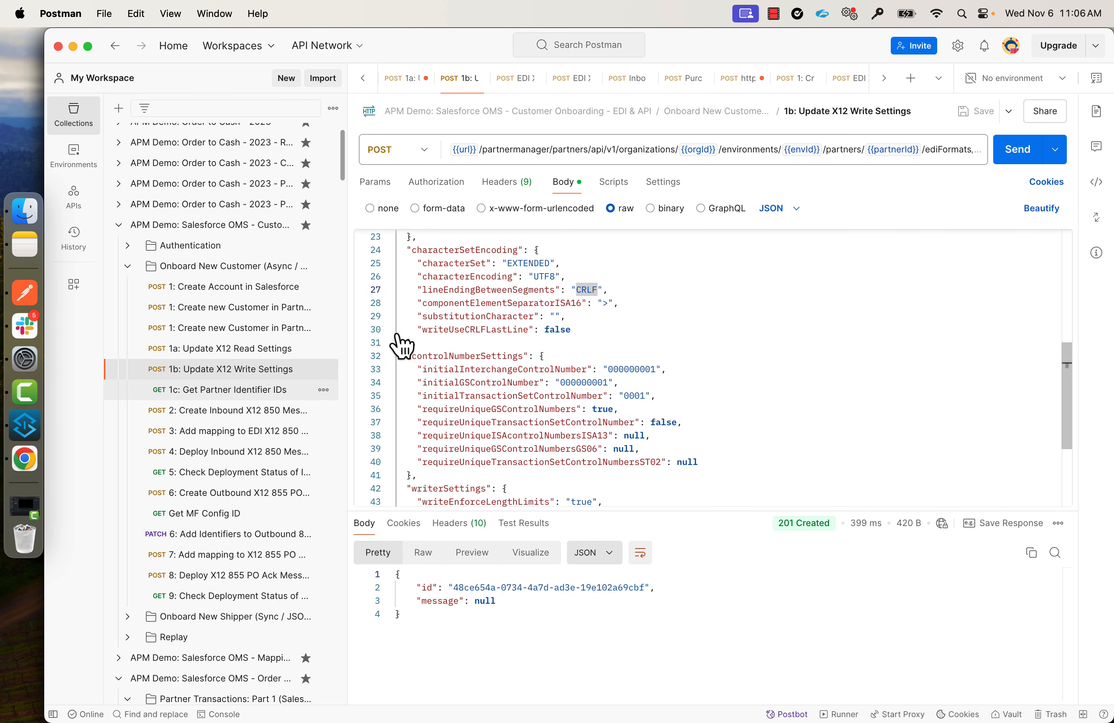
{"action": "left_click", "coordinate": [670, 276]}
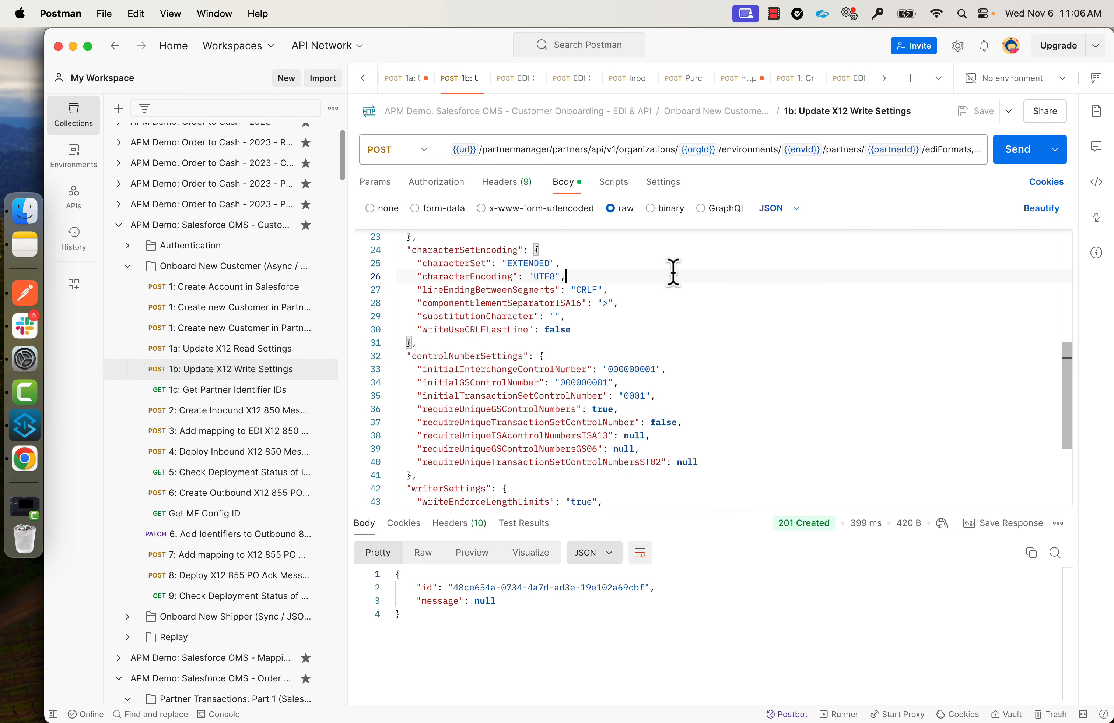
{"action": "double_click", "coordinate": [462, 290]}
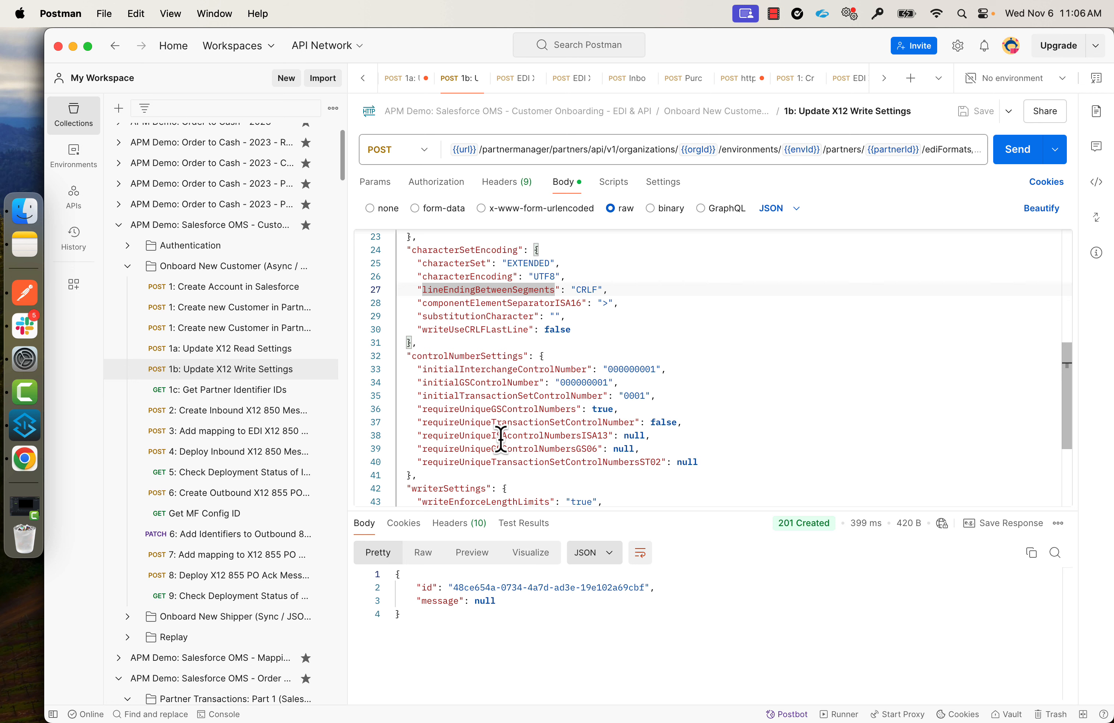
{"action": "left_click", "coordinate": [1016, 158]}
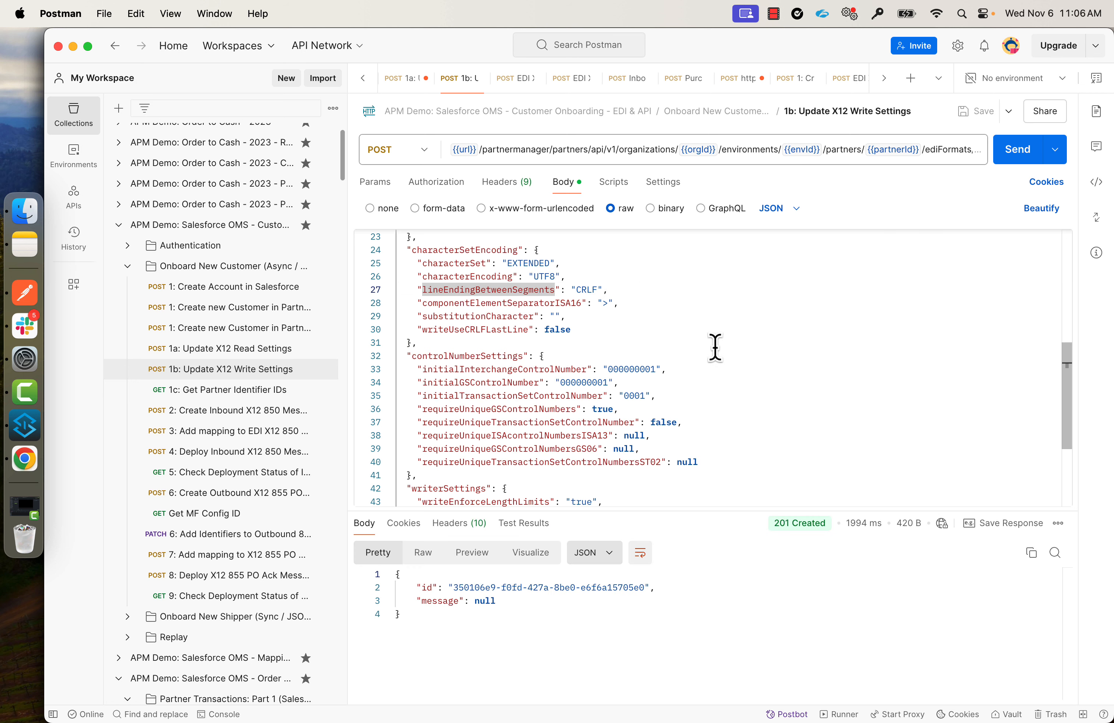
Reopen Glotech's outbound X12 settings in Partner Manager to verify the CRLF change.
{"action": "key", "text": "super+Tab"}
{"action": "left_click", "coordinate": [685, 536]}
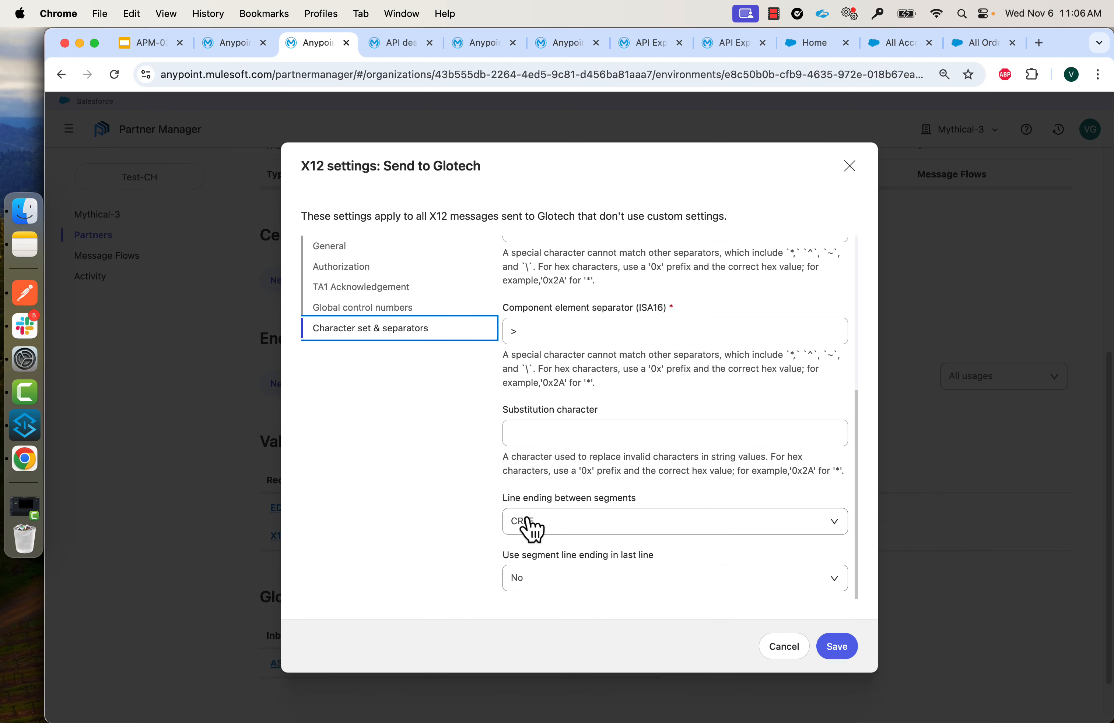
{"action": "key", "text": "super+Tab"}
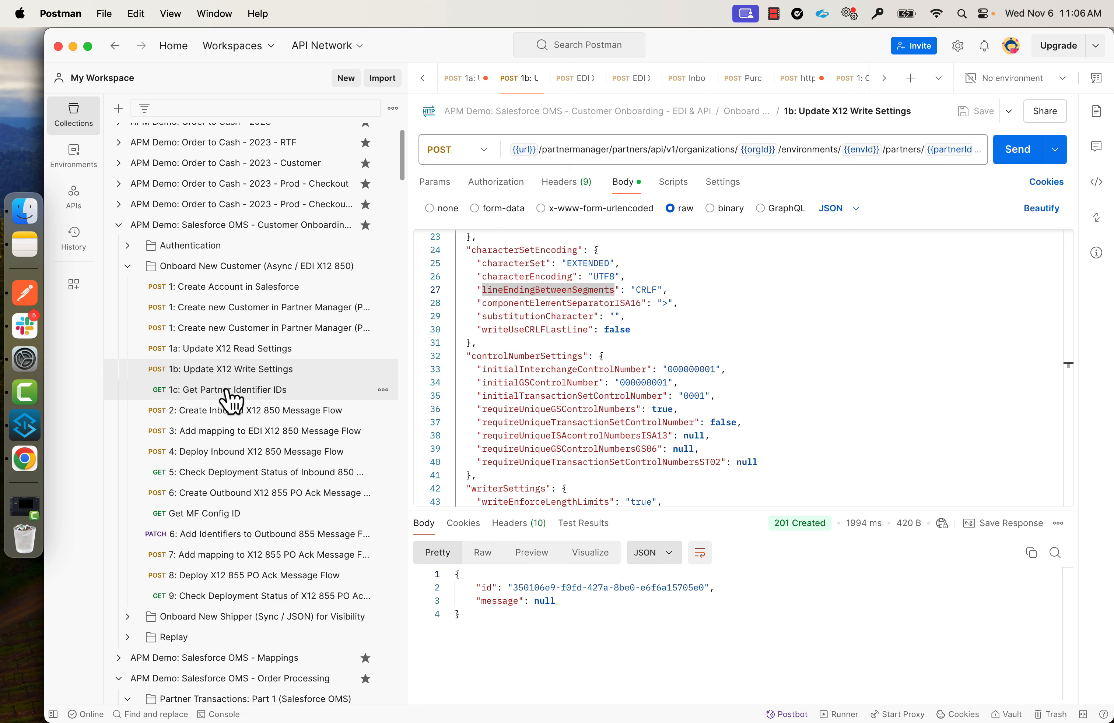
Send request 1c to fetch Glotech's identifier IDs, then send request 2 to create the 850 flow.
{"action": "left_click", "coordinate": [227, 391]}
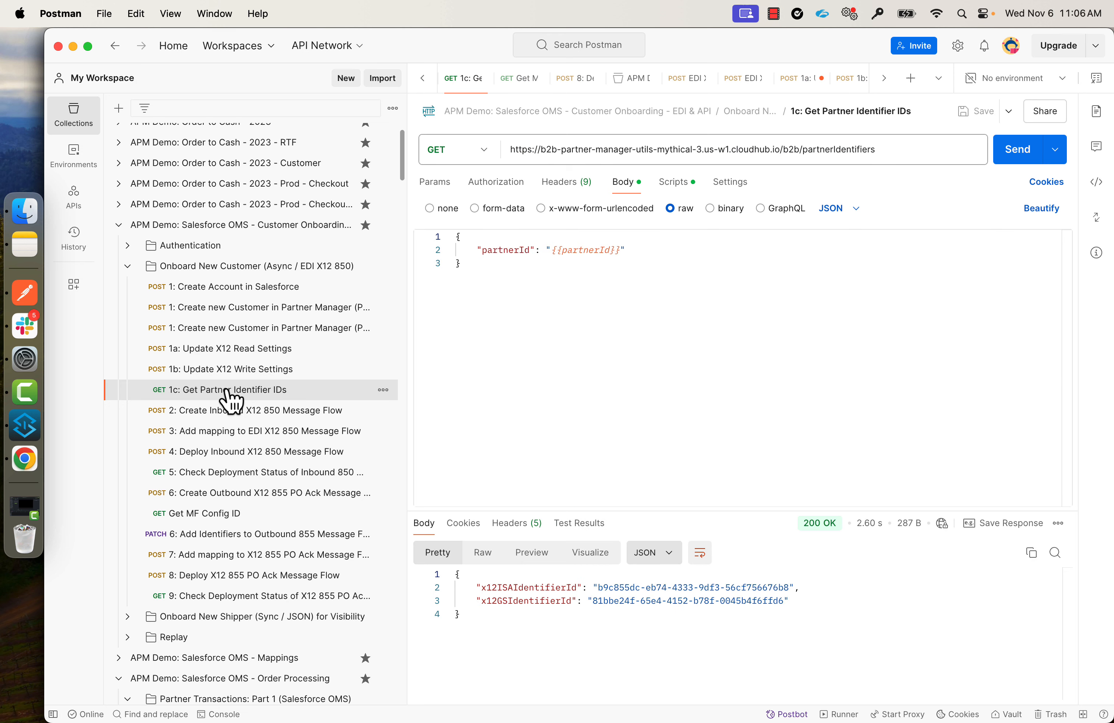
{"action": "left_click", "coordinate": [1009, 155]}
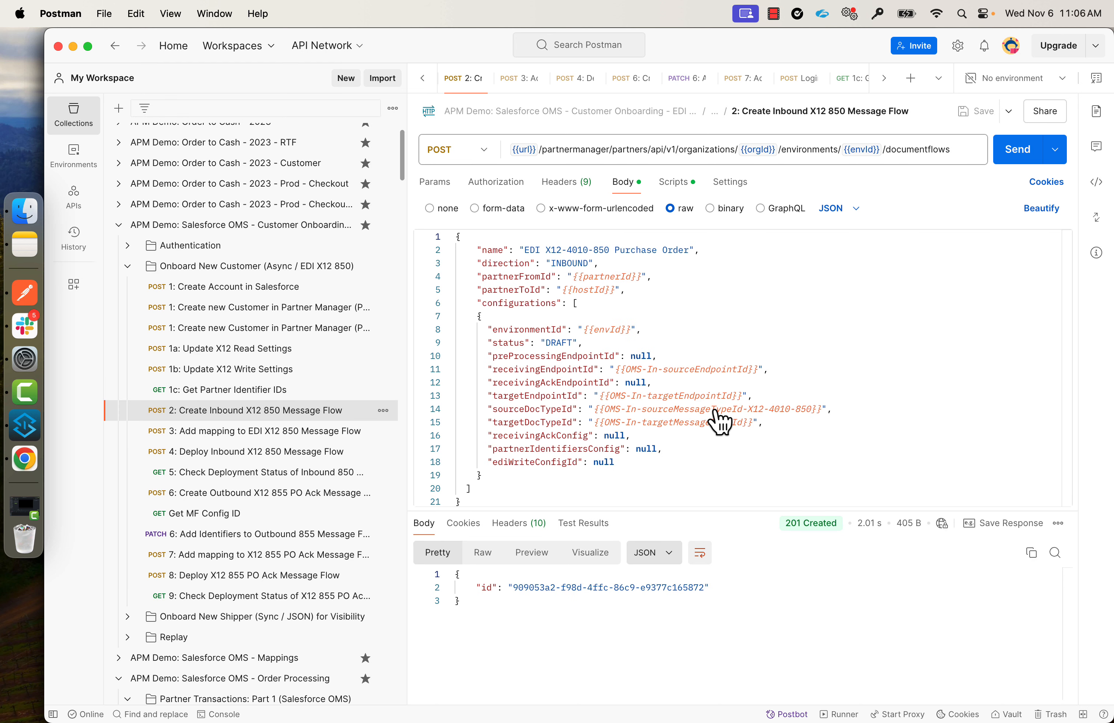
{"action": "left_click", "coordinate": [25, 459]}
{"action": "left_click", "coordinate": [25, 296]}
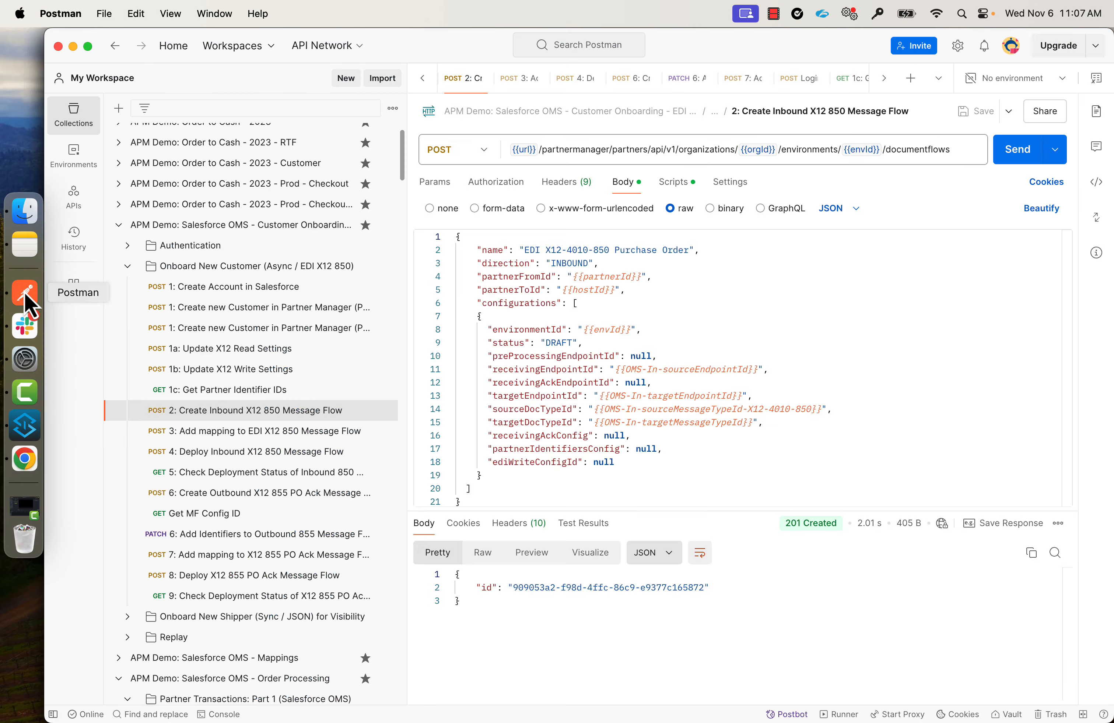
{"action": "left_click", "coordinate": [1017, 155]}
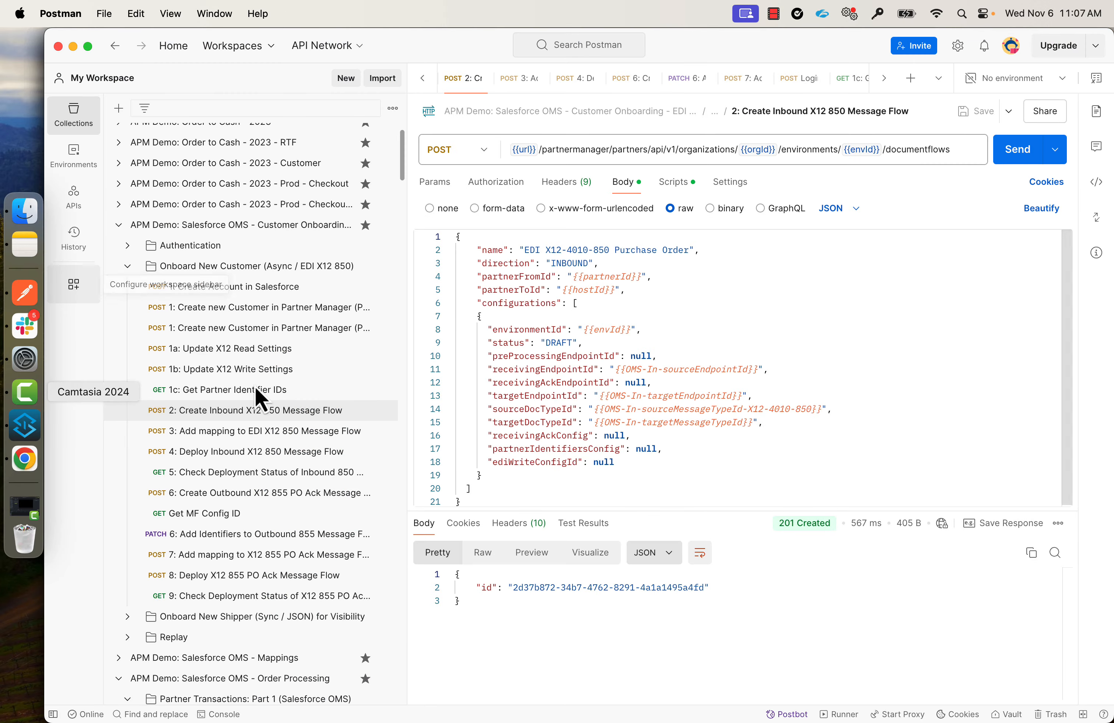
Compare Glotech's EDI X12-4010-850 flow with Orange Tree's and expand its Mythical Appliances target.
{"action": "left_click", "coordinate": [24, 459]}
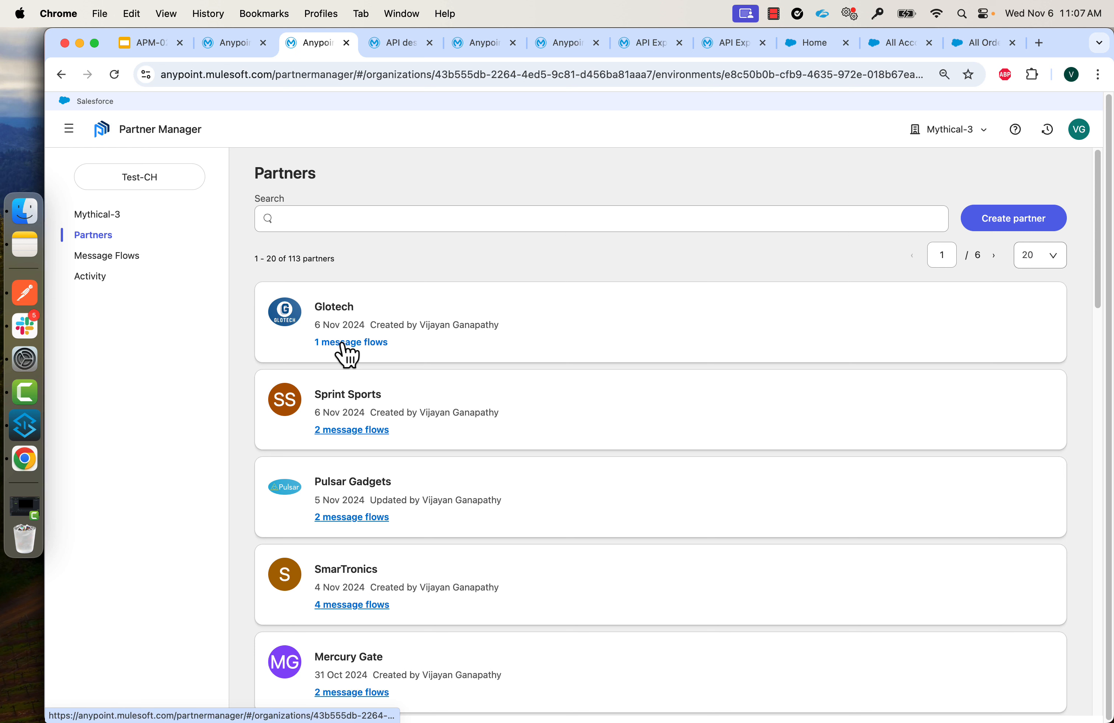
{"action": "left_click", "coordinate": [343, 345]}
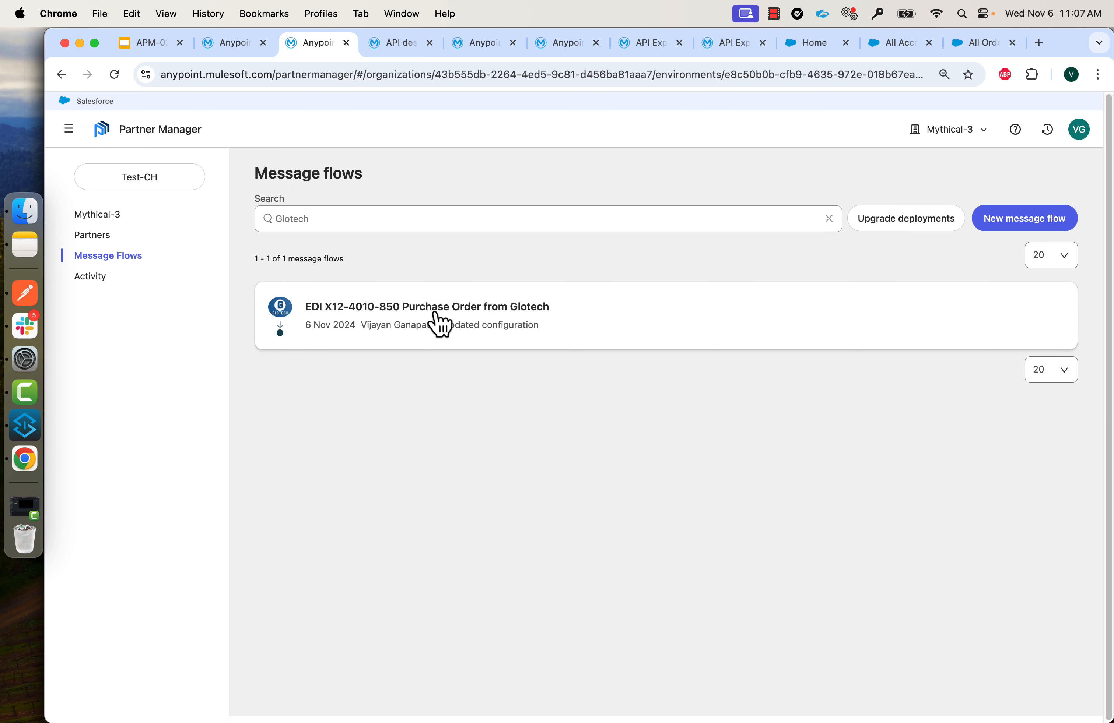
{"action": "left_click", "coordinate": [468, 330]}
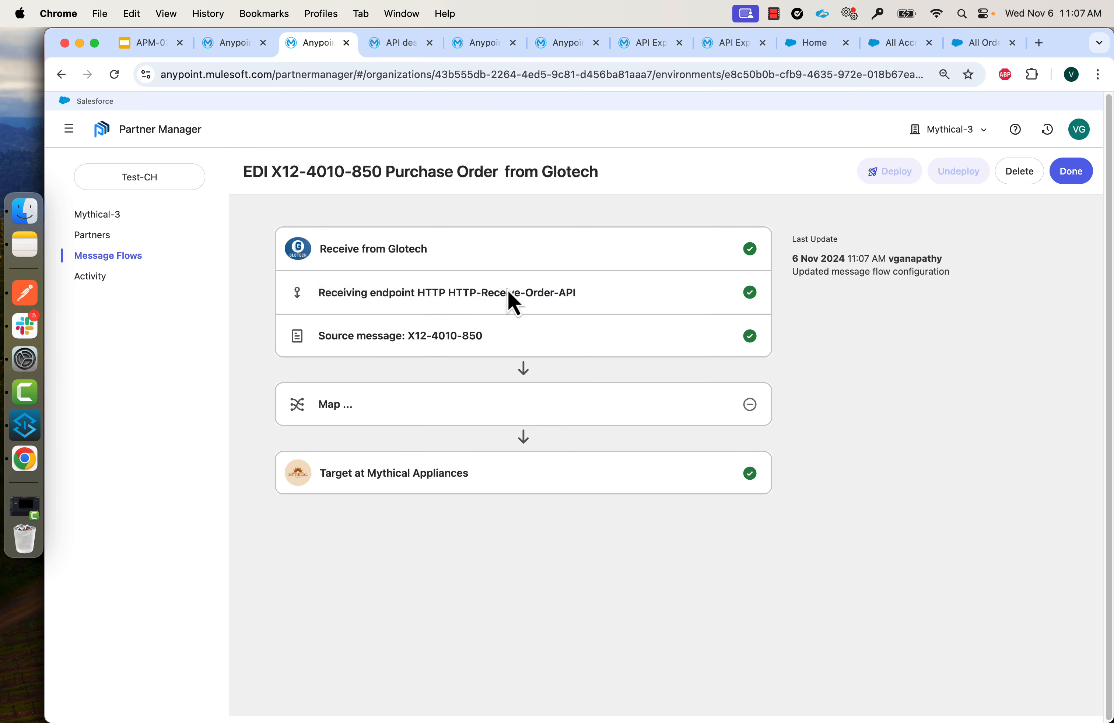
{"action": "left_click", "coordinate": [230, 45]}
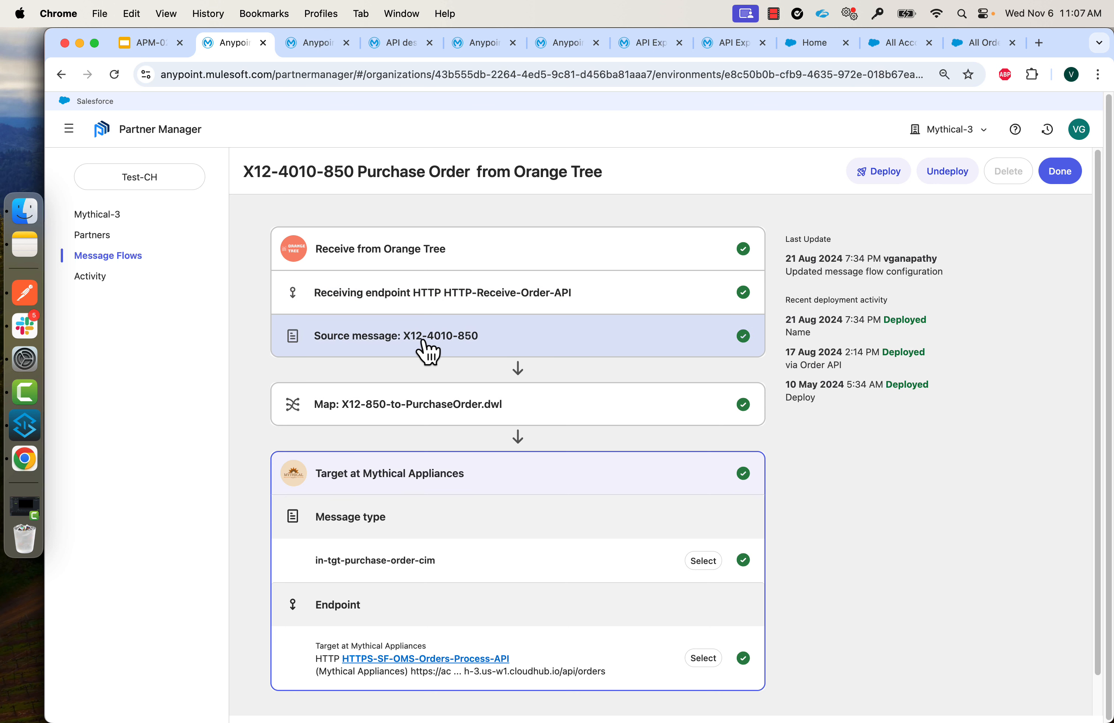
{"action": "left_click", "coordinate": [307, 47]}
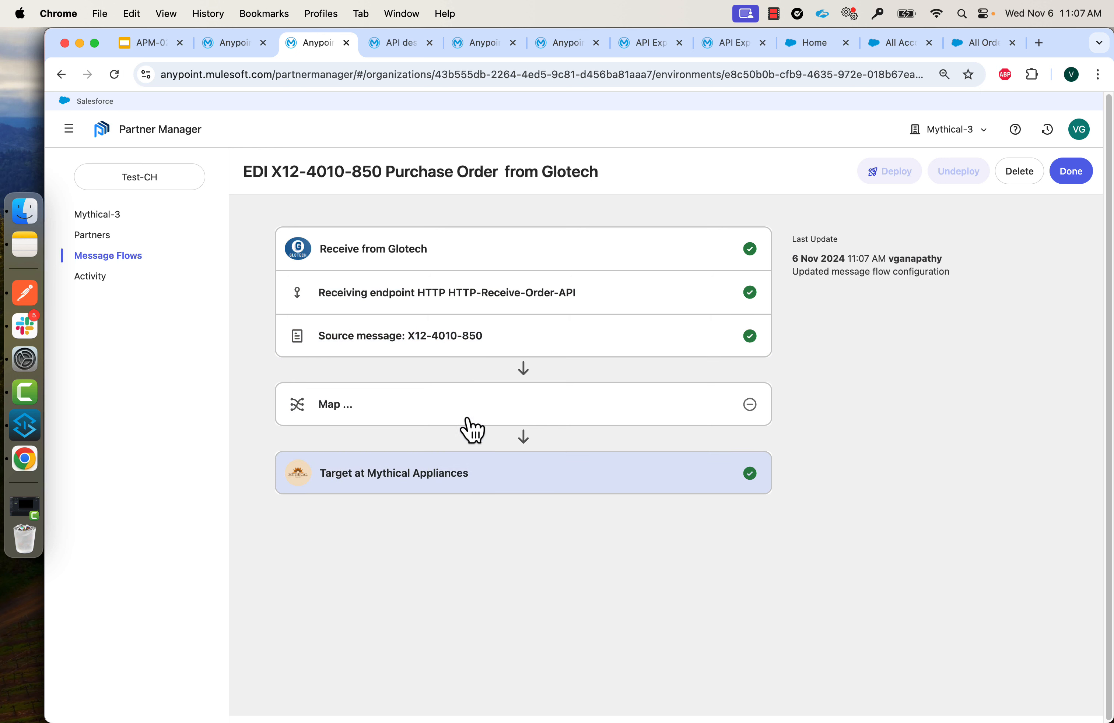
{"action": "left_click", "coordinate": [474, 473]}
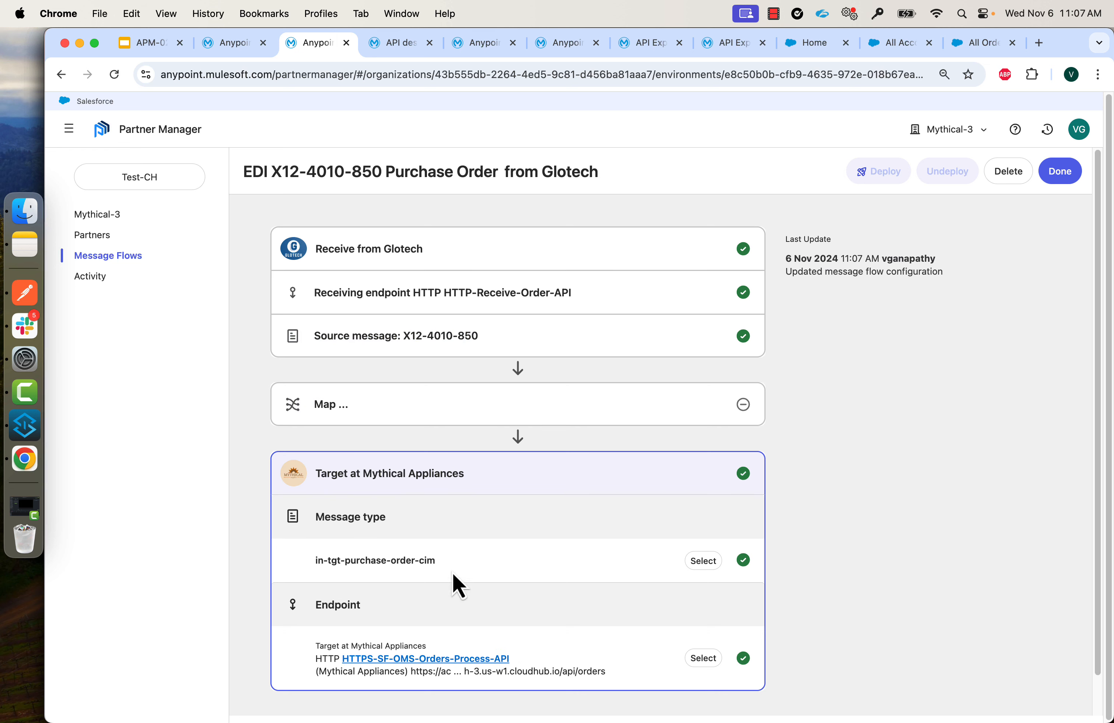
{"action": "left_click", "coordinate": [17, 298]}
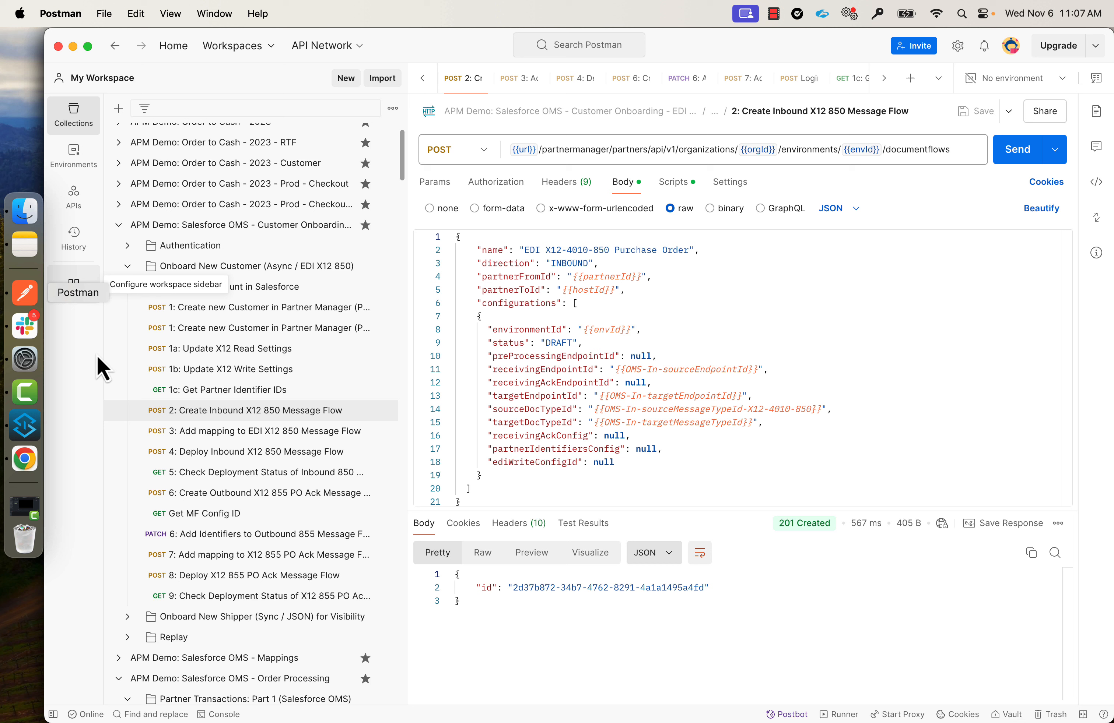
Send request 3, attaching X12-850-to-PurchaseOrderJSON.dwl to Glotech's 850 flow with 201 Created.
{"action": "left_click", "coordinate": [217, 437]}
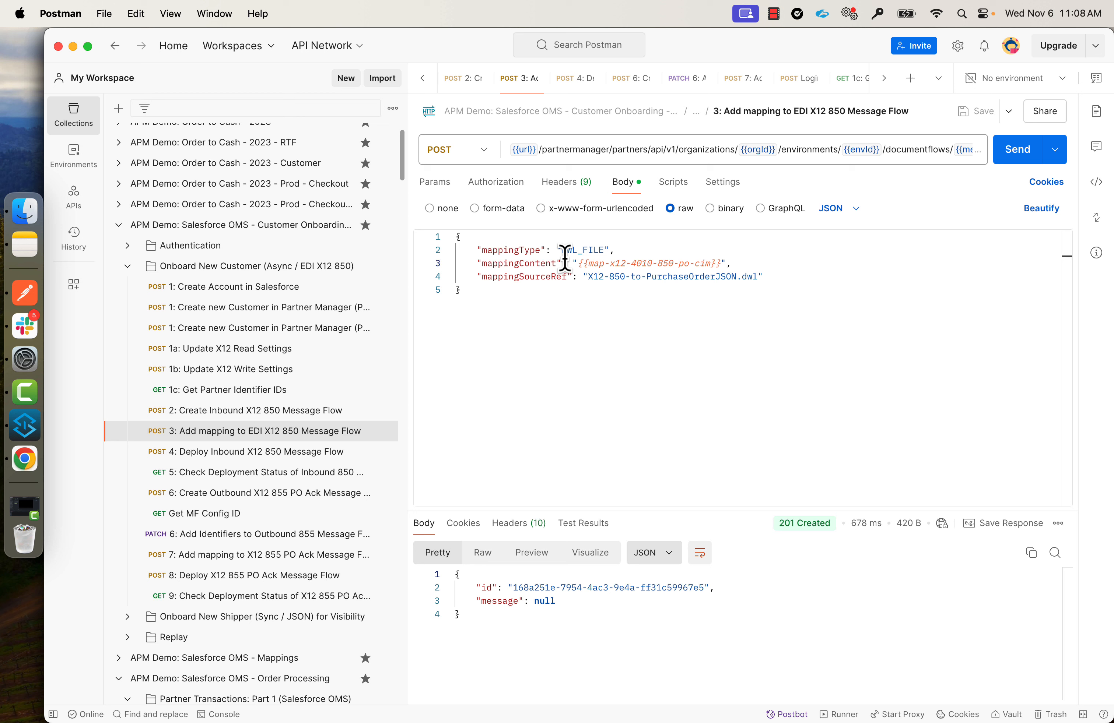
{"action": "left_click", "coordinate": [1015, 151]}
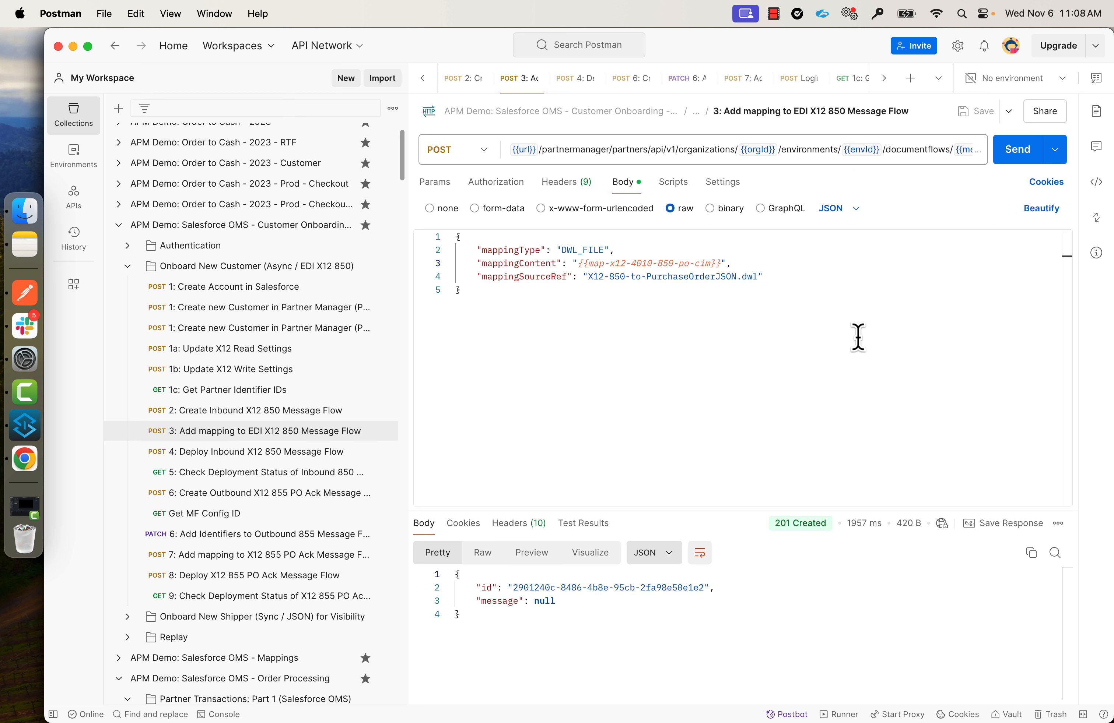
Reload Glotech's 850 flow page to confirm the completed Map step and enabled Deploy button.
{"action": "left_click", "coordinate": [24, 464]}
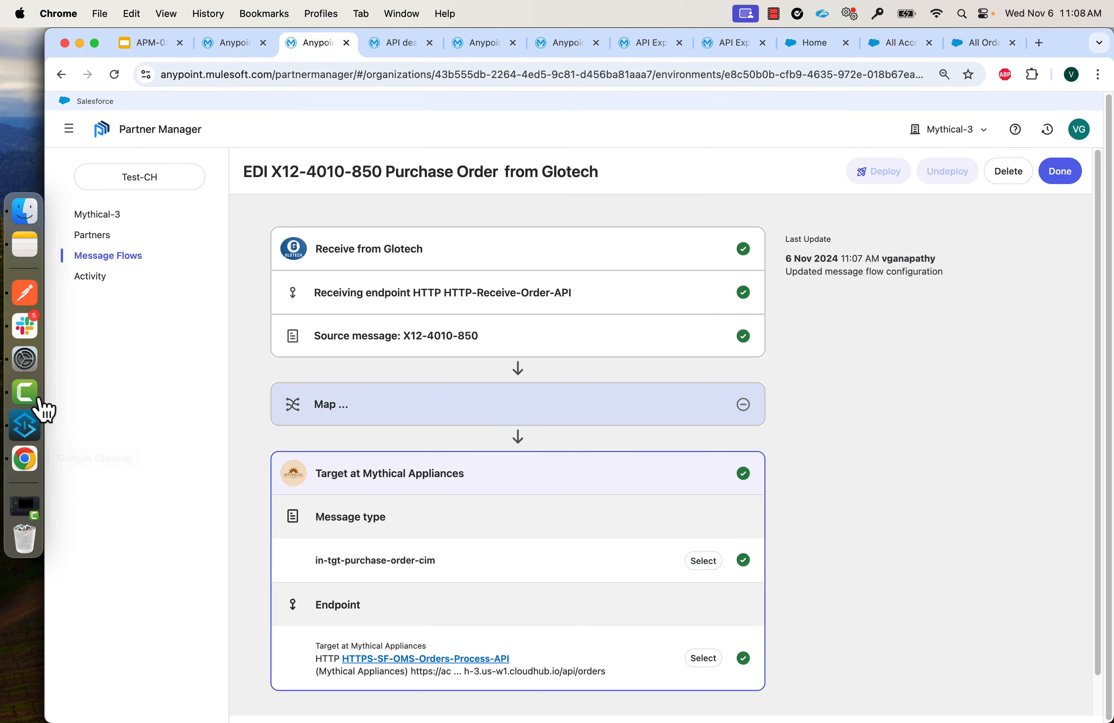
{"action": "left_click", "coordinate": [114, 75]}
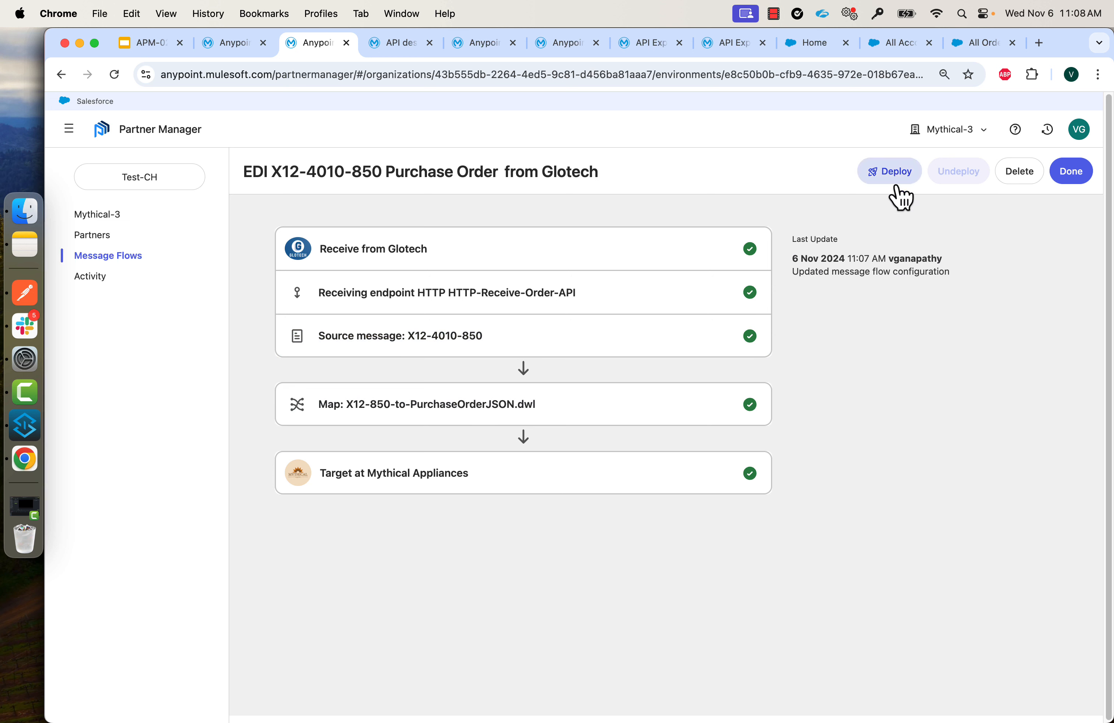
{"action": "left_click", "coordinate": [28, 293]}
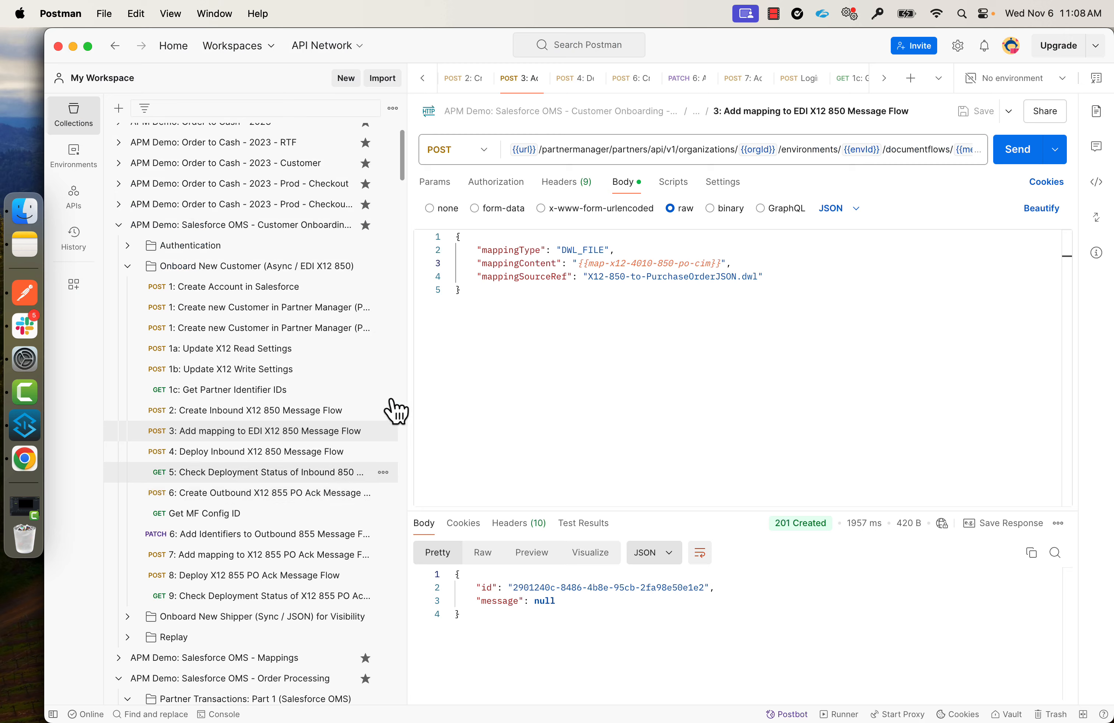
Send request 4 to deploy the inbound 850 flow (202 Accepted), then reload Partner Manager to confirm deploying.
{"action": "left_click", "coordinate": [259, 452]}
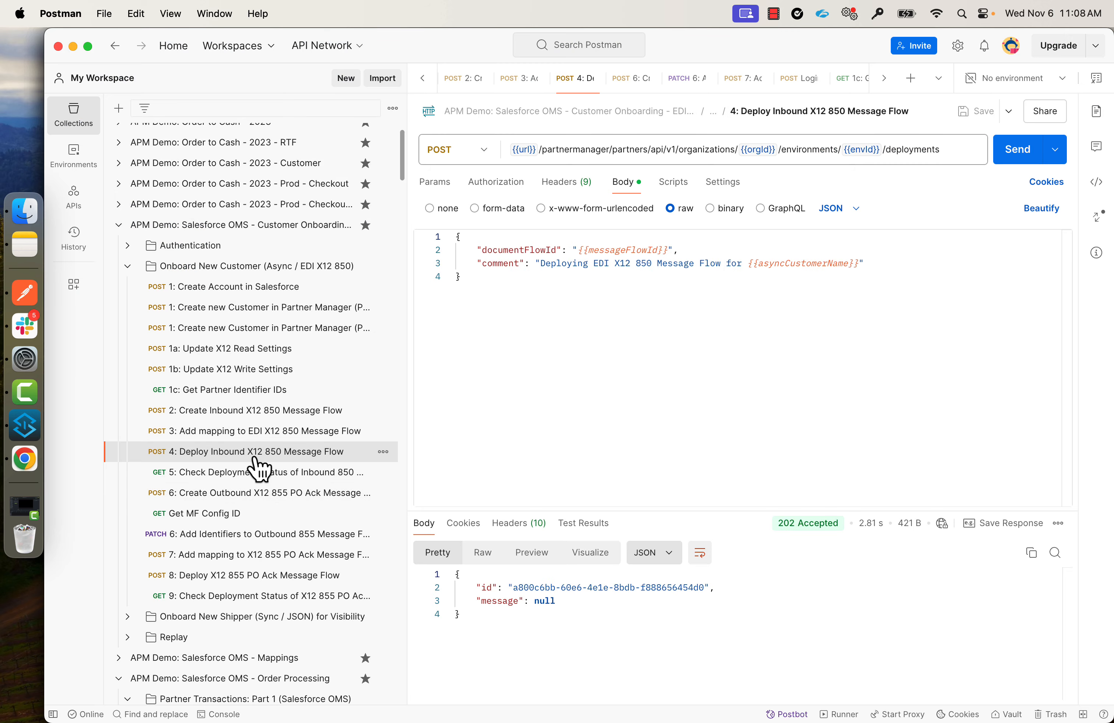
{"action": "mouse_move", "coordinate": [620, 249]}
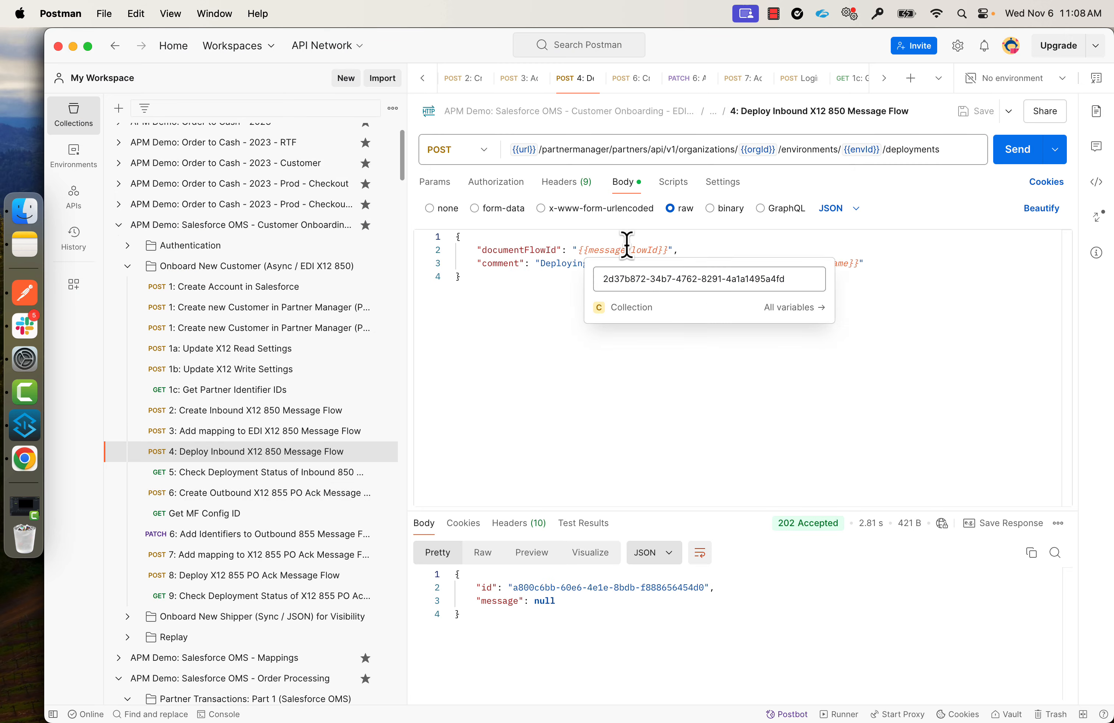
{"action": "left_click", "coordinate": [515, 330]}
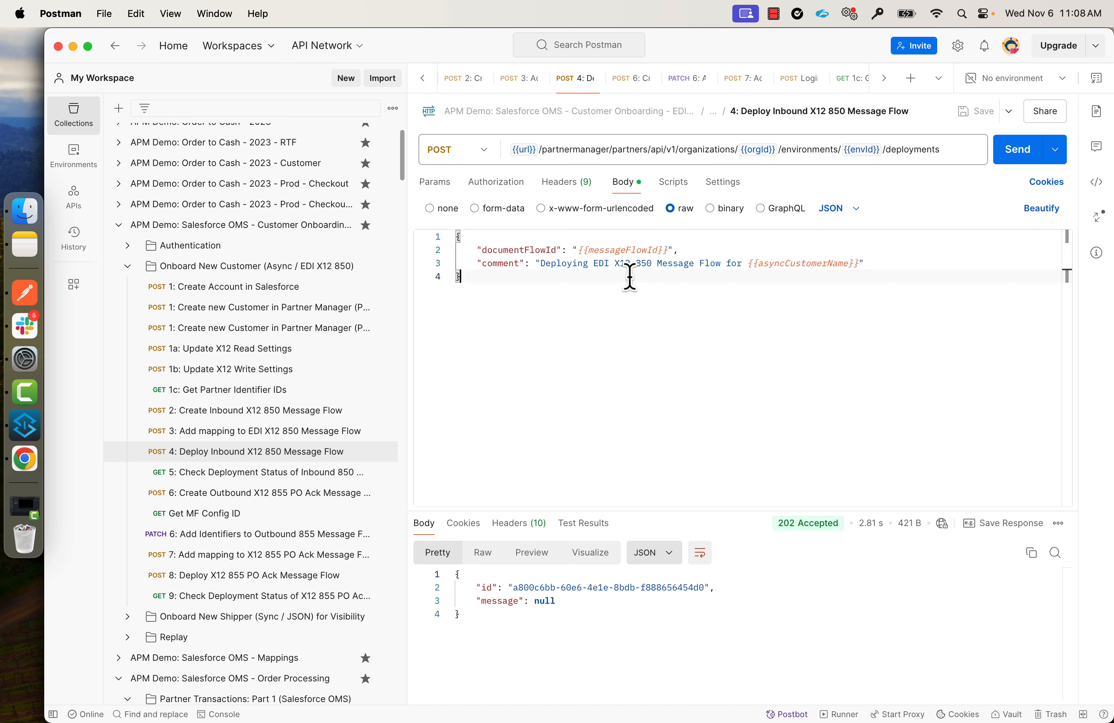
{"action": "left_click", "coordinate": [1016, 150]}
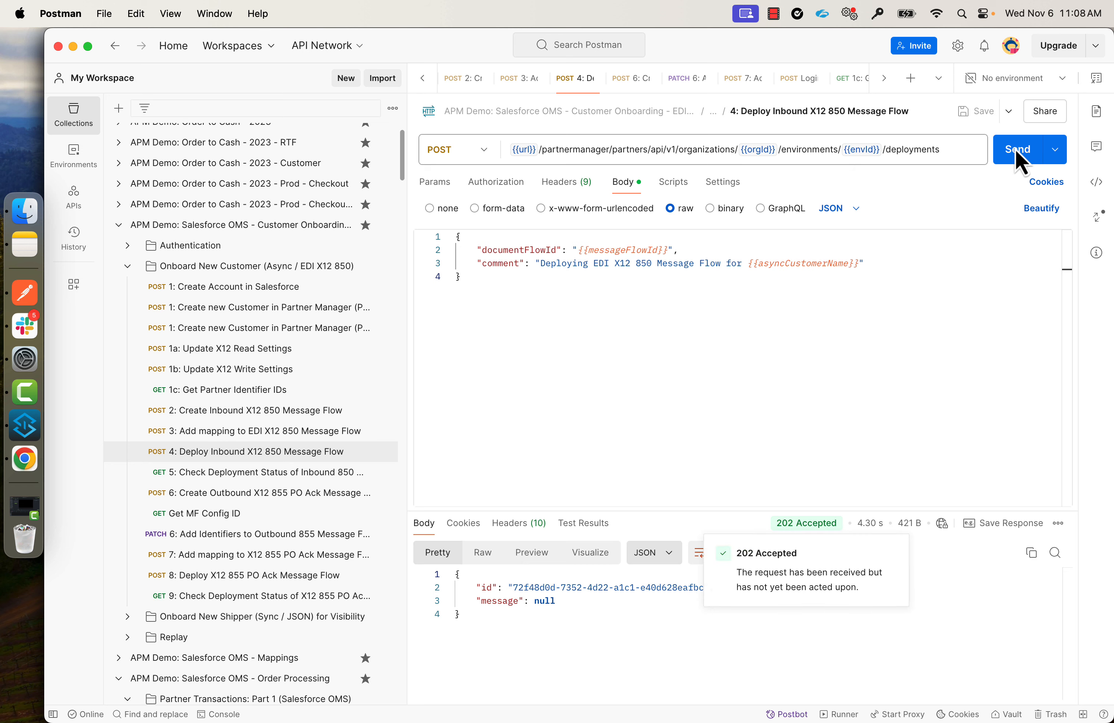
{"action": "key", "text": "super+Tab"}
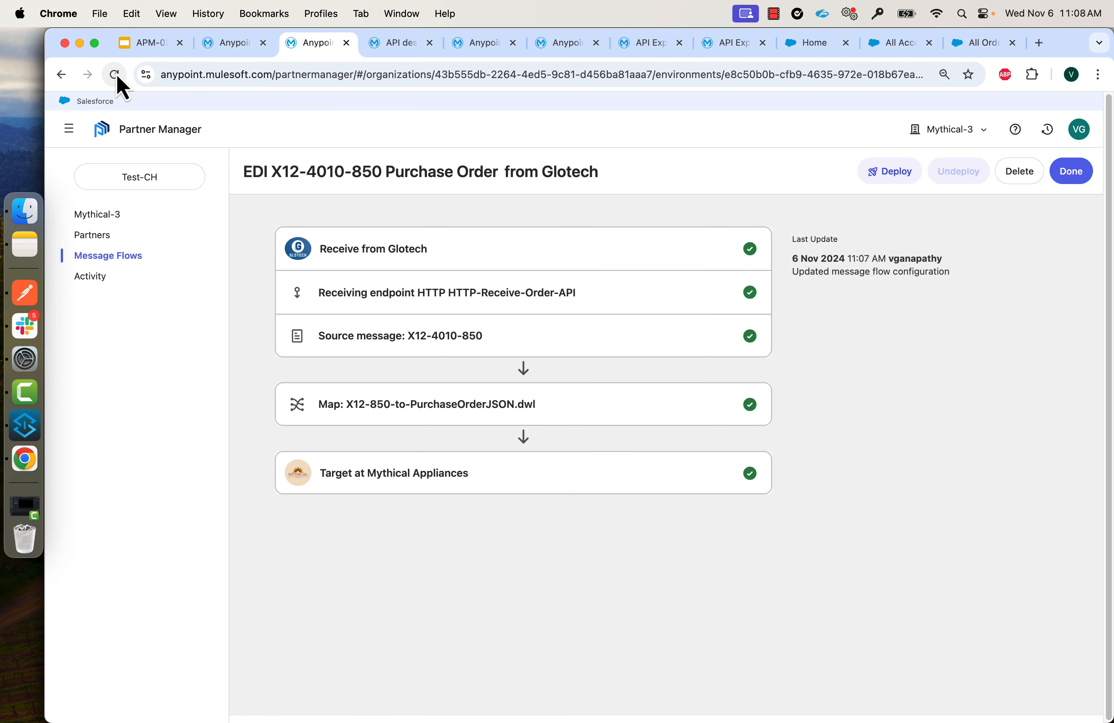
{"action": "left_click", "coordinate": [116, 75]}
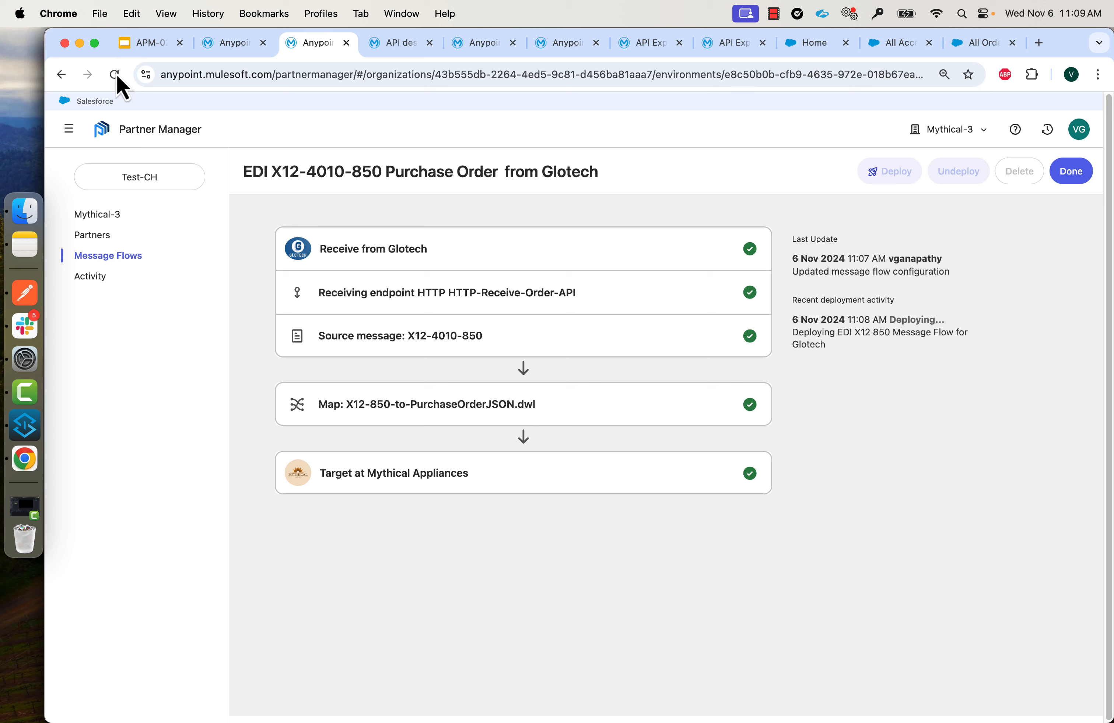
Send request 6 to create Glotech's outbound X12 855 PO Ack message flow.
{"action": "left_click", "coordinate": [23, 299]}
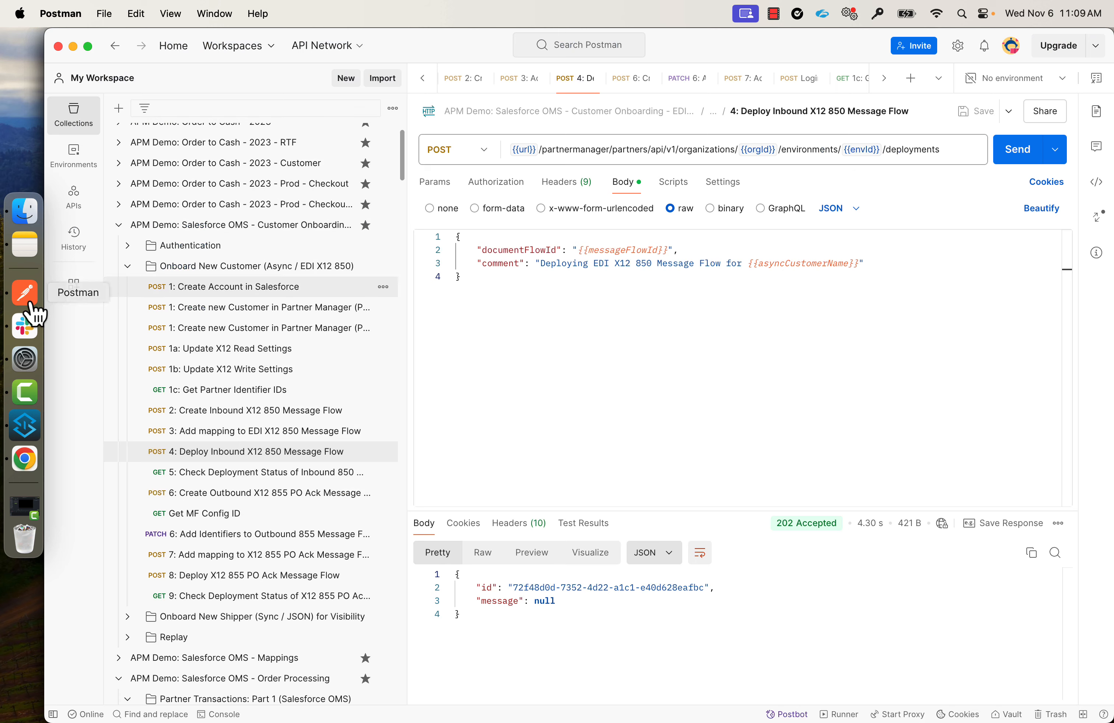
{"action": "left_click", "coordinate": [267, 494]}
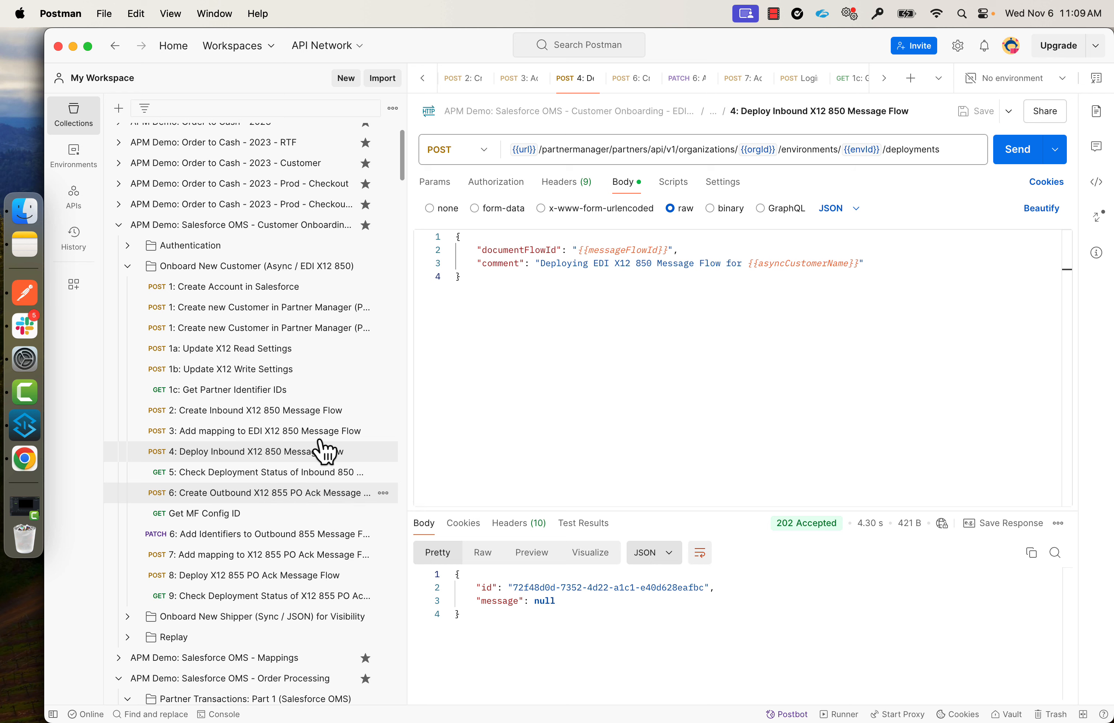
{"action": "left_click_drag", "start_coordinate": [405, 348], "coordinate": [449, 348]}
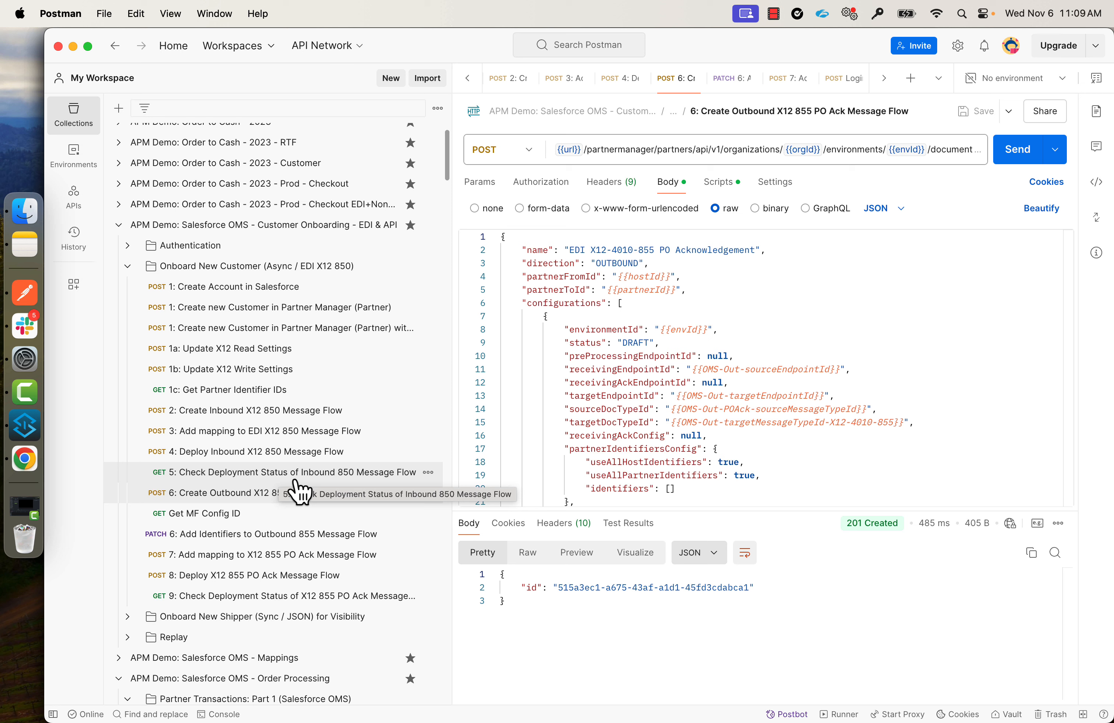
{"action": "left_click", "coordinate": [205, 496]}
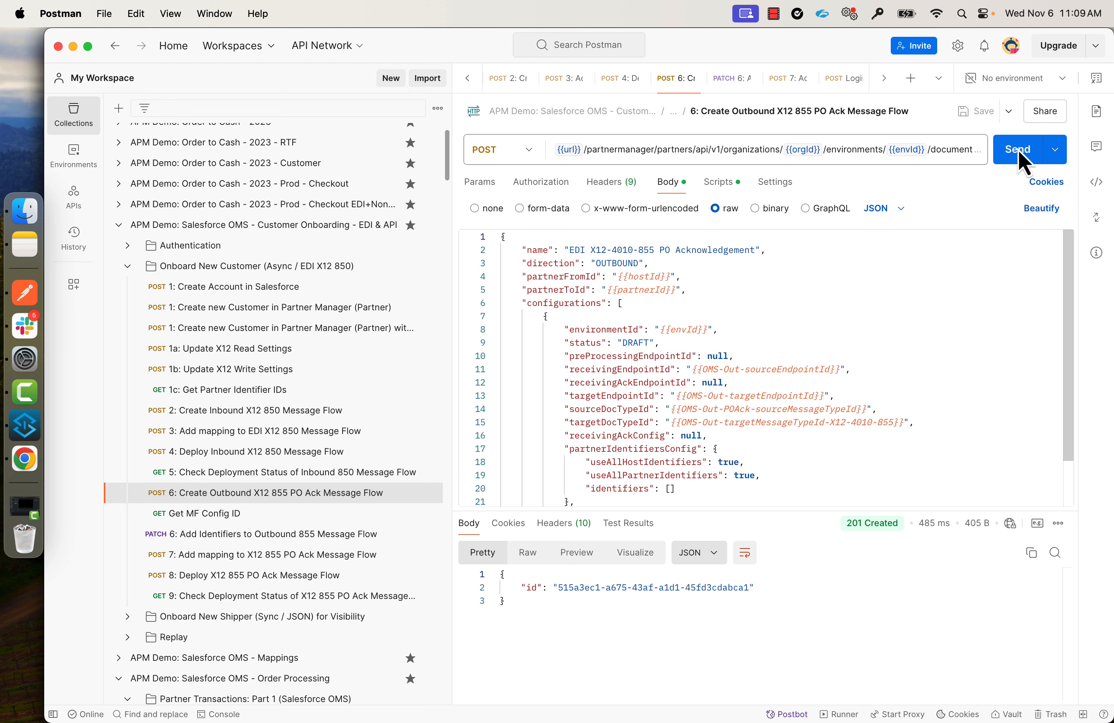
{"action": "left_click", "coordinate": [1021, 158]}
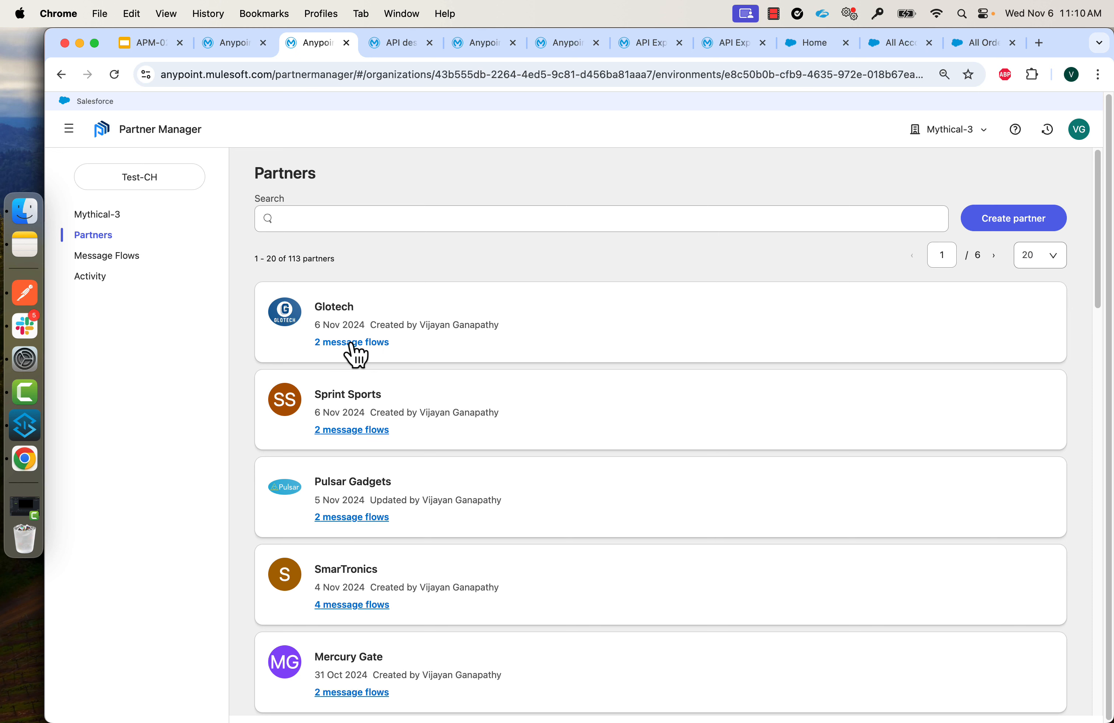
Open Glotech's EDI X12-4010-855 PO Acknowledgement flow and inspect its Source, Send to Glotech and message type steps.
{"action": "left_click", "coordinate": [351, 344]}
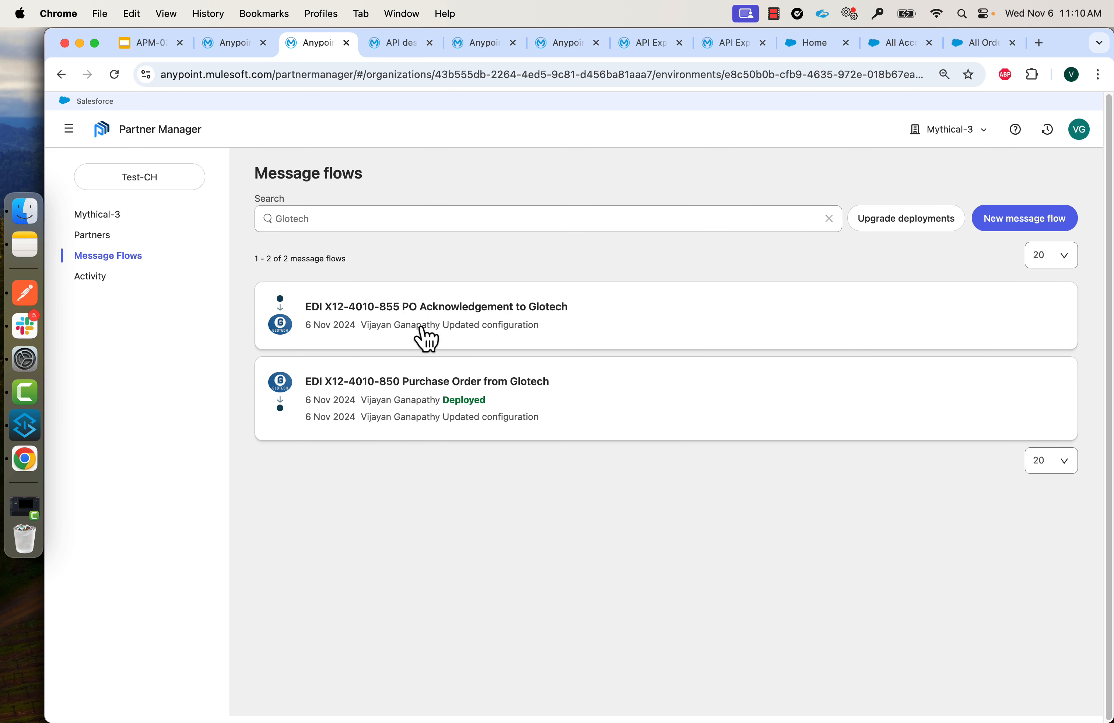
{"action": "left_click", "coordinate": [469, 320]}
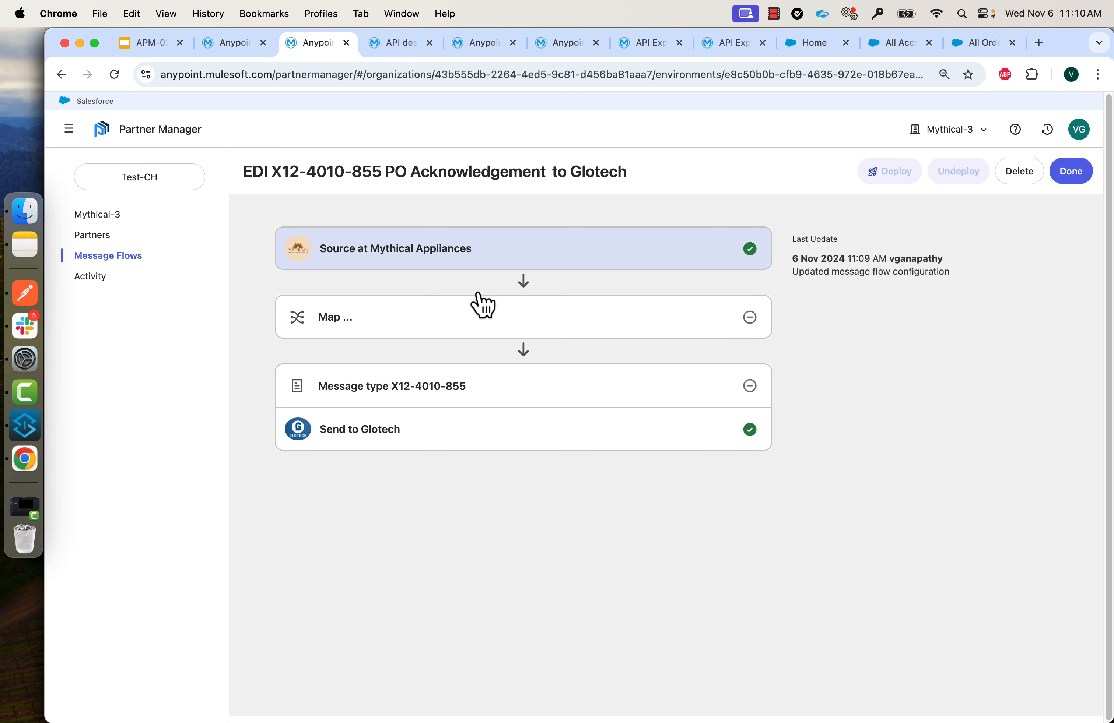
{"action": "left_click", "coordinate": [546, 270]}
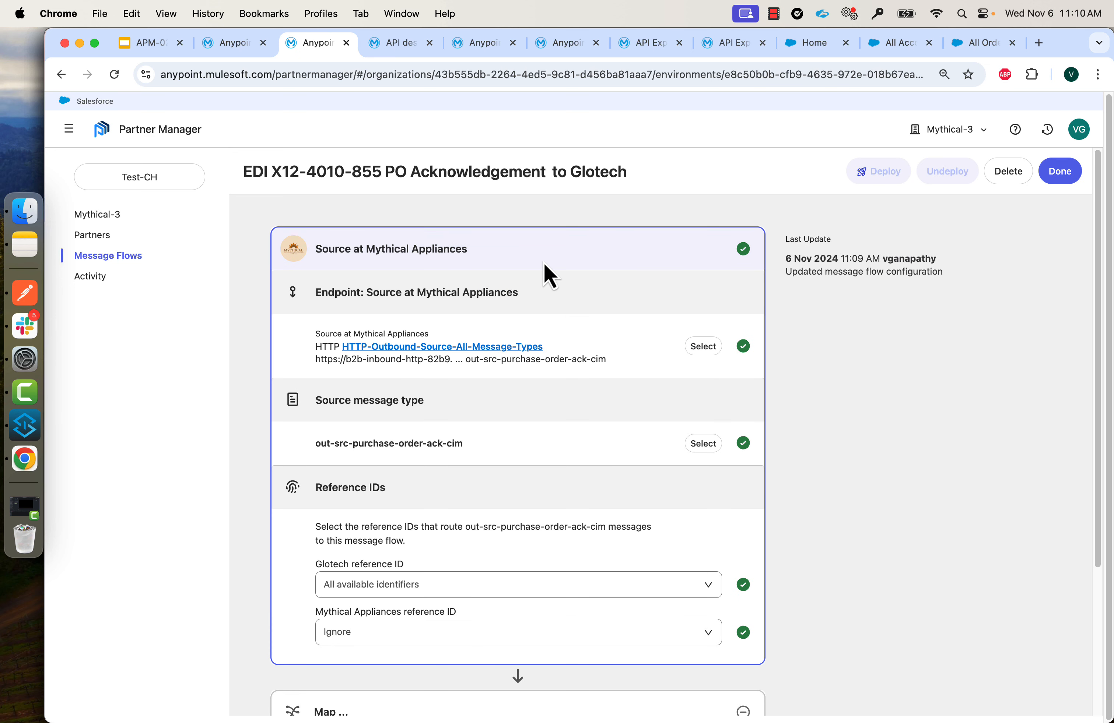
{"action": "left_click", "coordinate": [622, 267]}
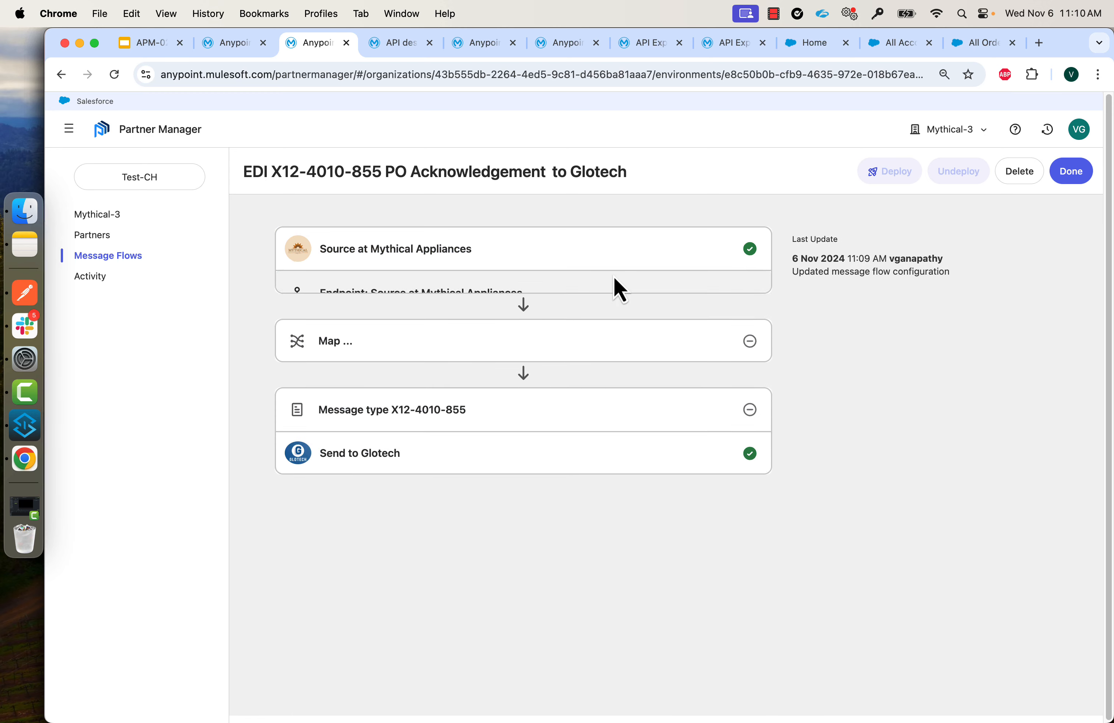
{"action": "left_click", "coordinate": [529, 437]}
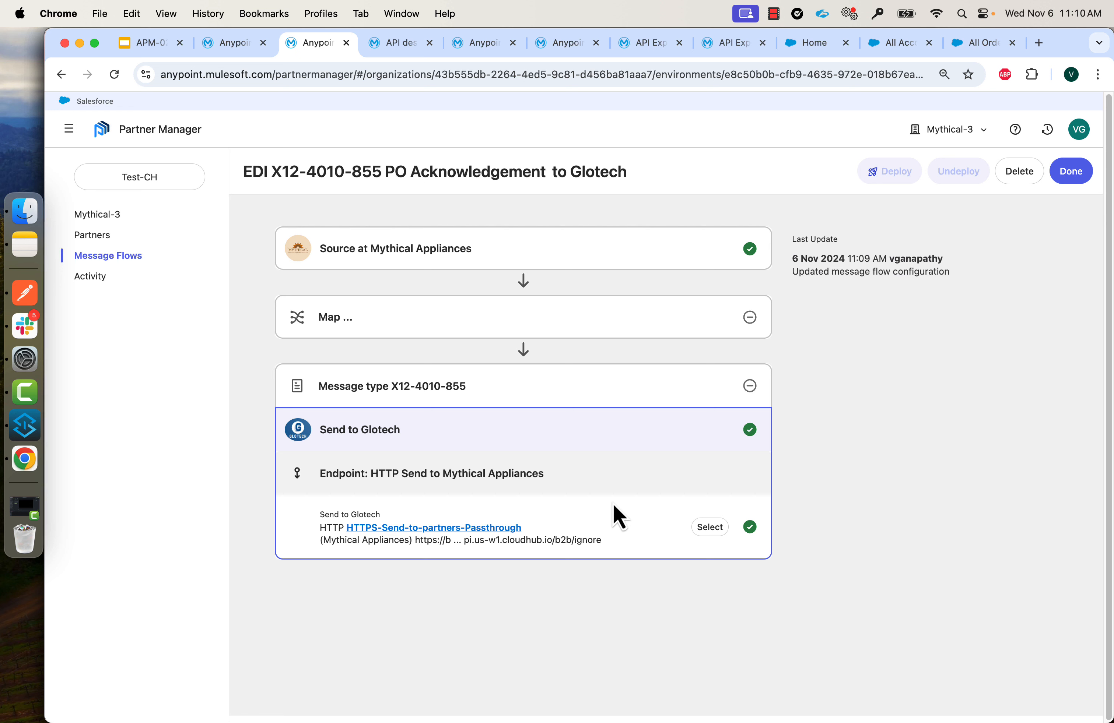
{"action": "left_click", "coordinate": [537, 393]}
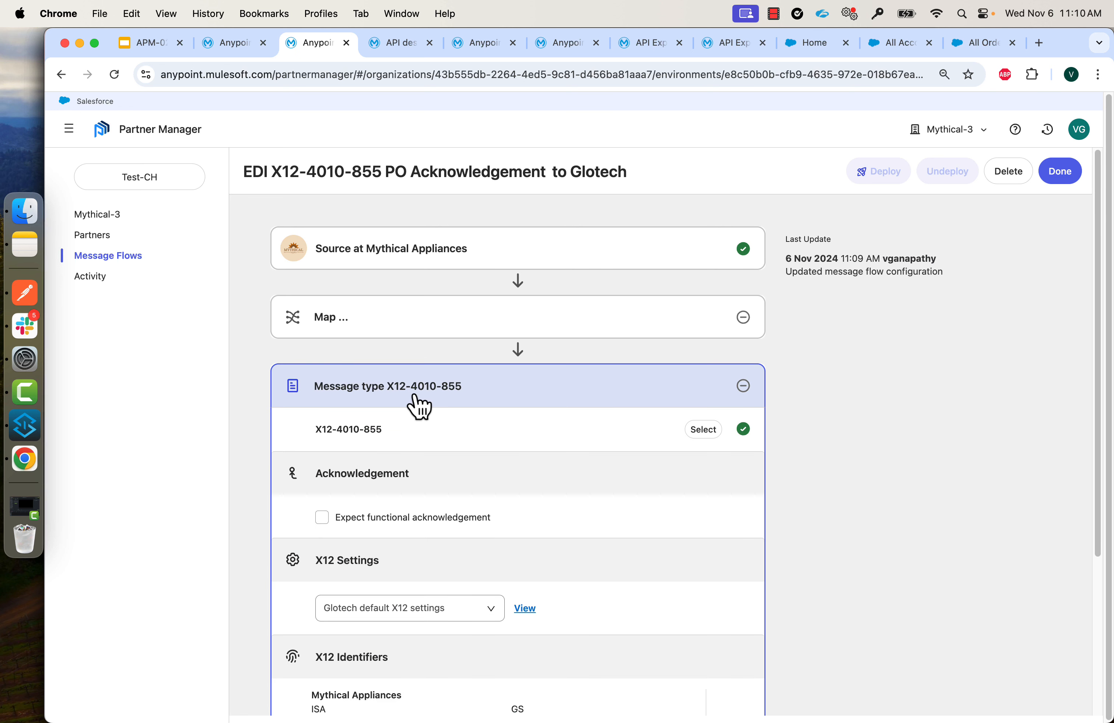
{"action": "scroll", "coordinate": [419, 407], "scroll_direction": "down", "scroll_amount": 5}
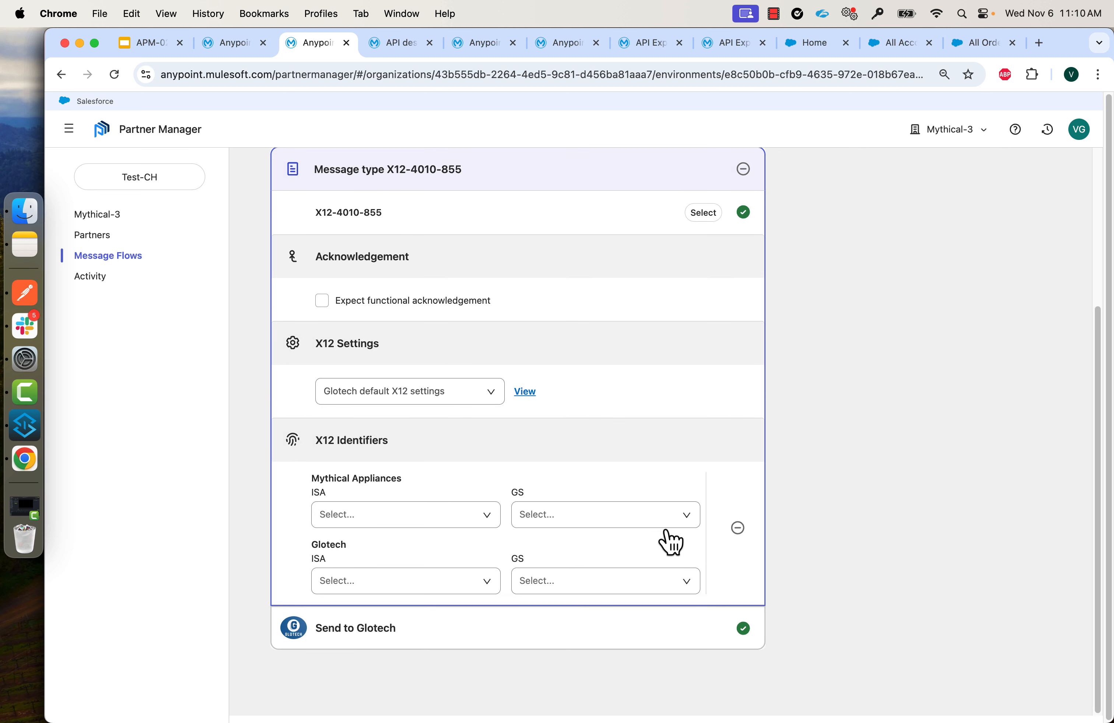
{"action": "scroll", "coordinate": [667, 536], "scroll_direction": "up", "scroll_amount": 5}
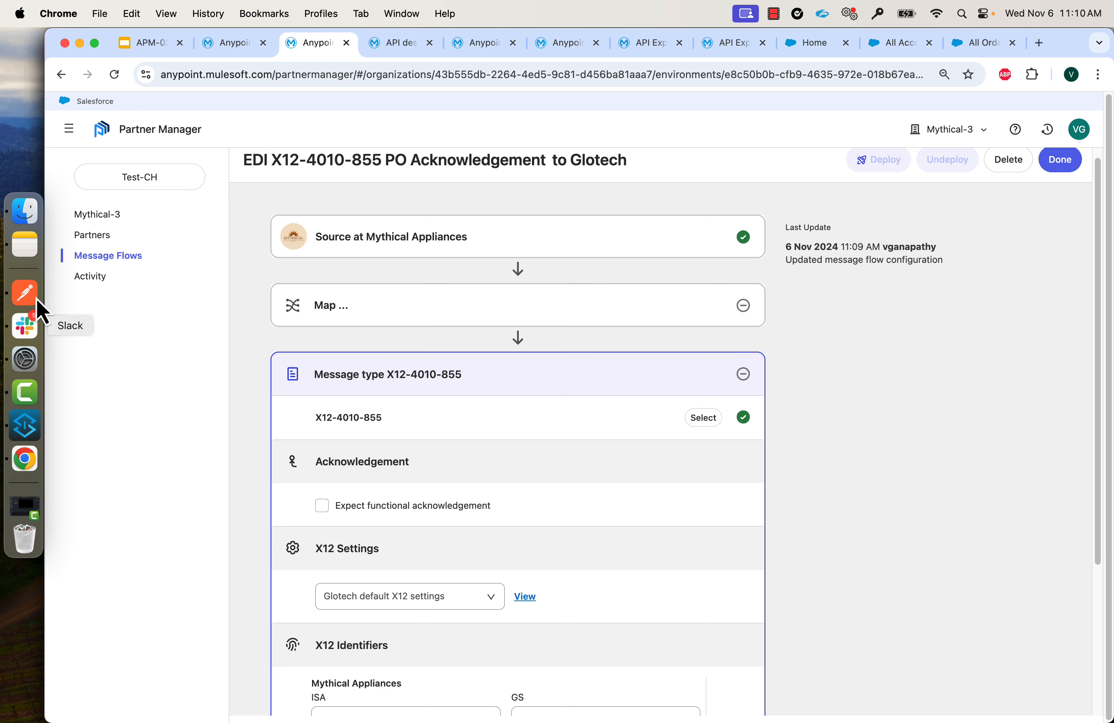
Send Get MF Config ID to fetch the 855 flow's configuration ID.
{"action": "left_click", "coordinate": [22, 296]}
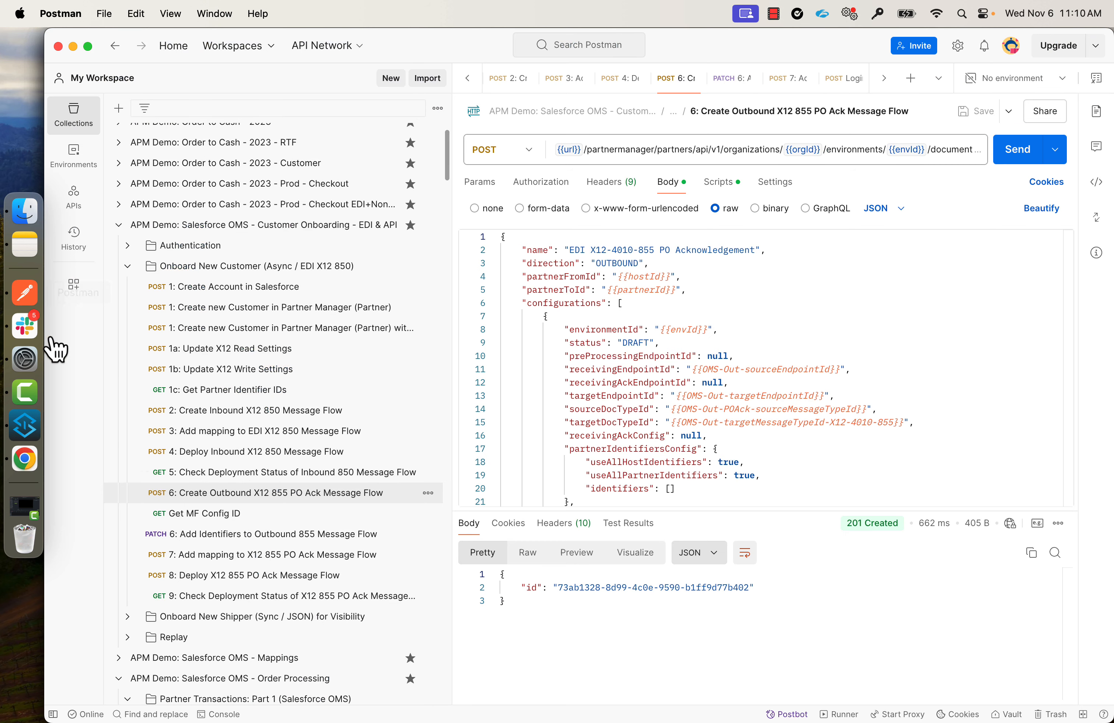
{"action": "left_click", "coordinate": [194, 517]}
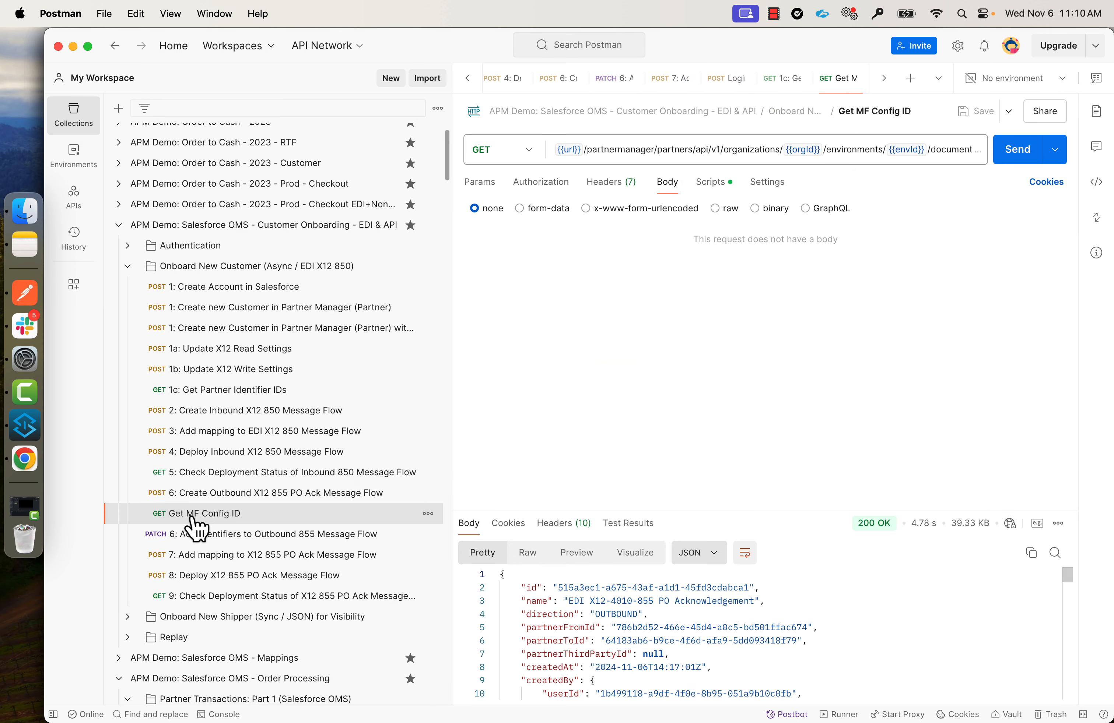
{"action": "left_click", "coordinate": [1017, 153]}
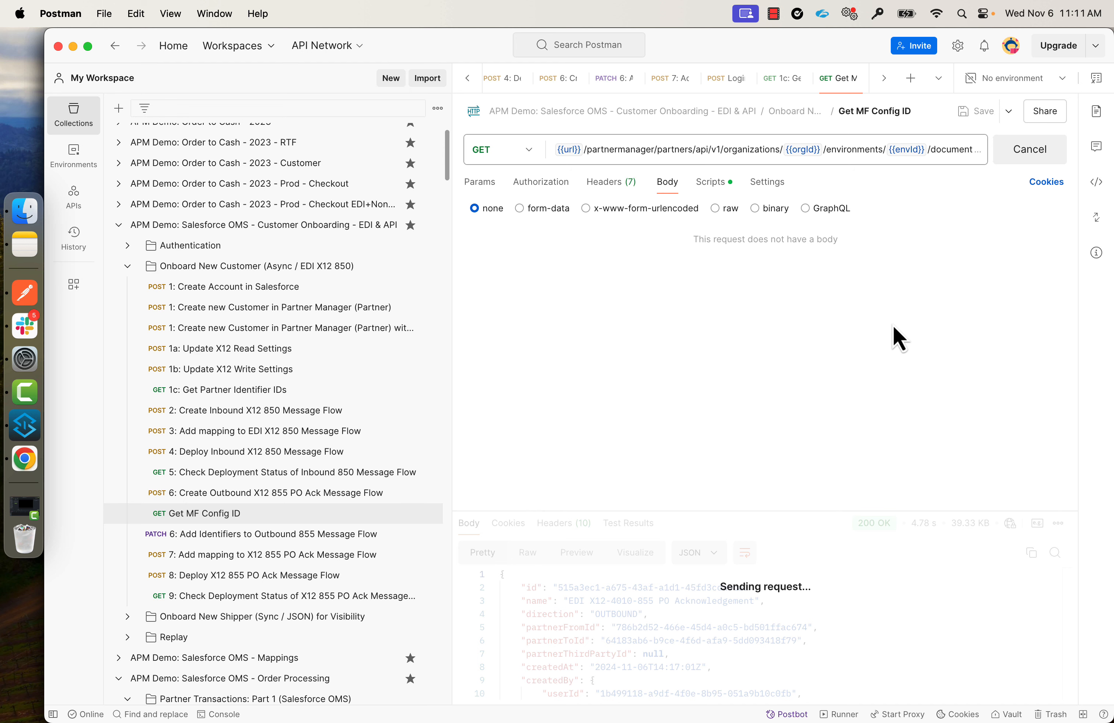
Send PATCH 6 to add partner identifiers to the outbound 855 message flow.
{"action": "left_click", "coordinate": [256, 535]}
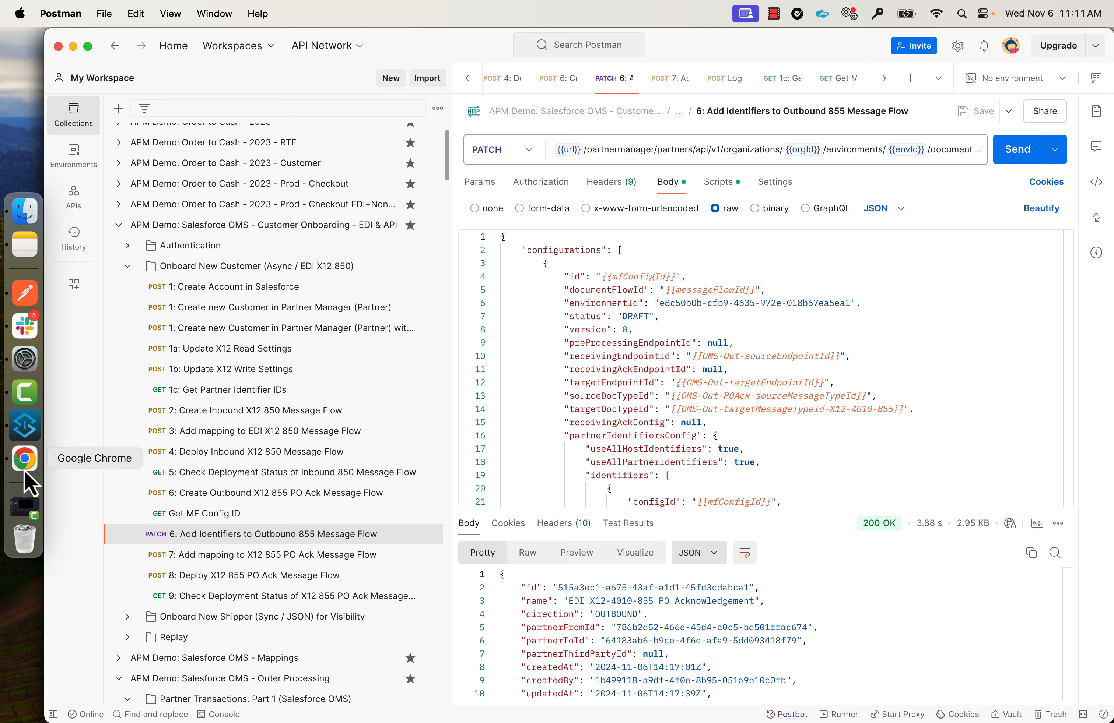
{"action": "left_click", "coordinate": [1021, 157]}
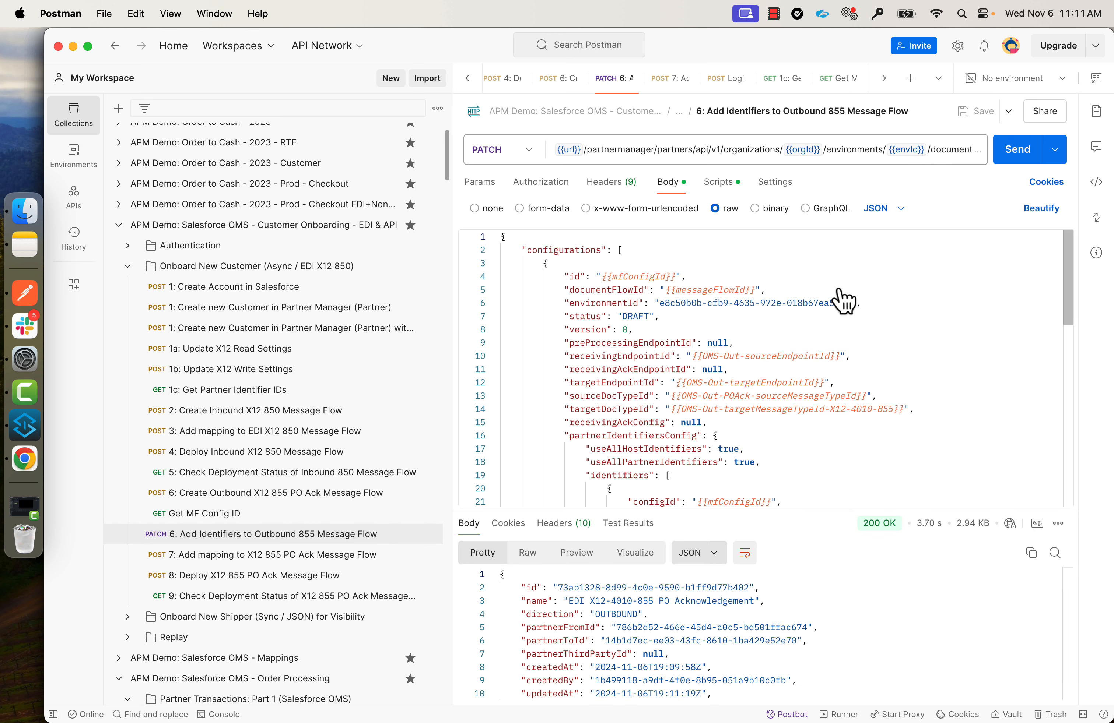
{"action": "left_click", "coordinate": [25, 458]}
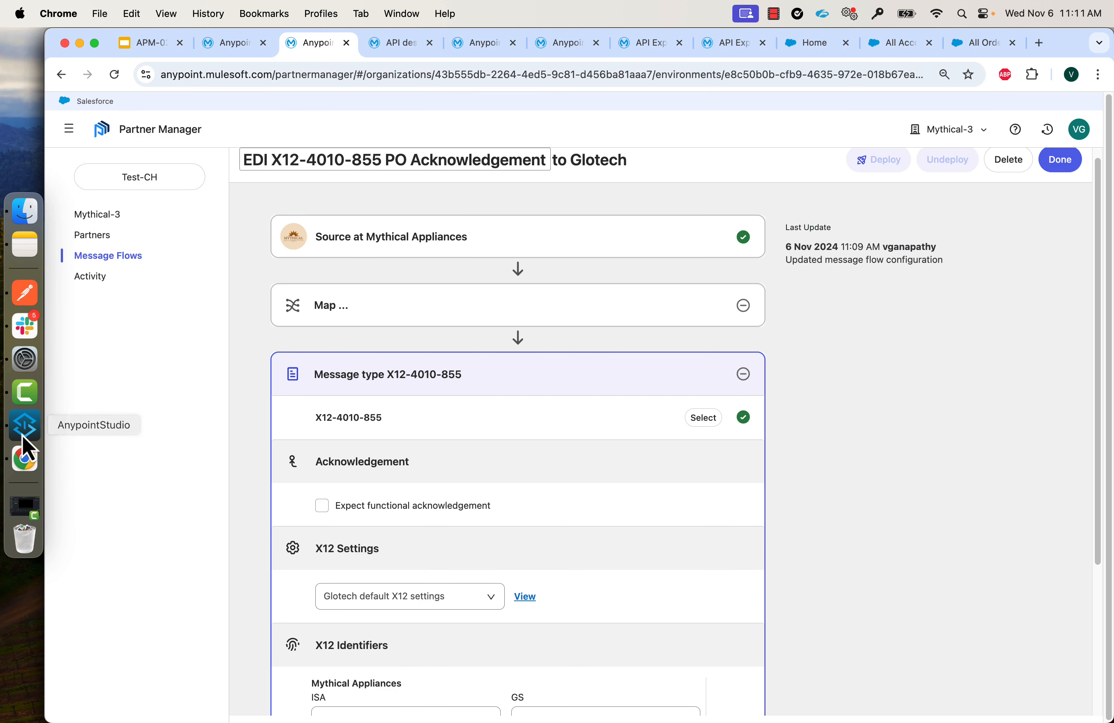
Reload the 855 flow page to show ISA/GS identifiers for both partners.
{"action": "left_click", "coordinate": [115, 74]}
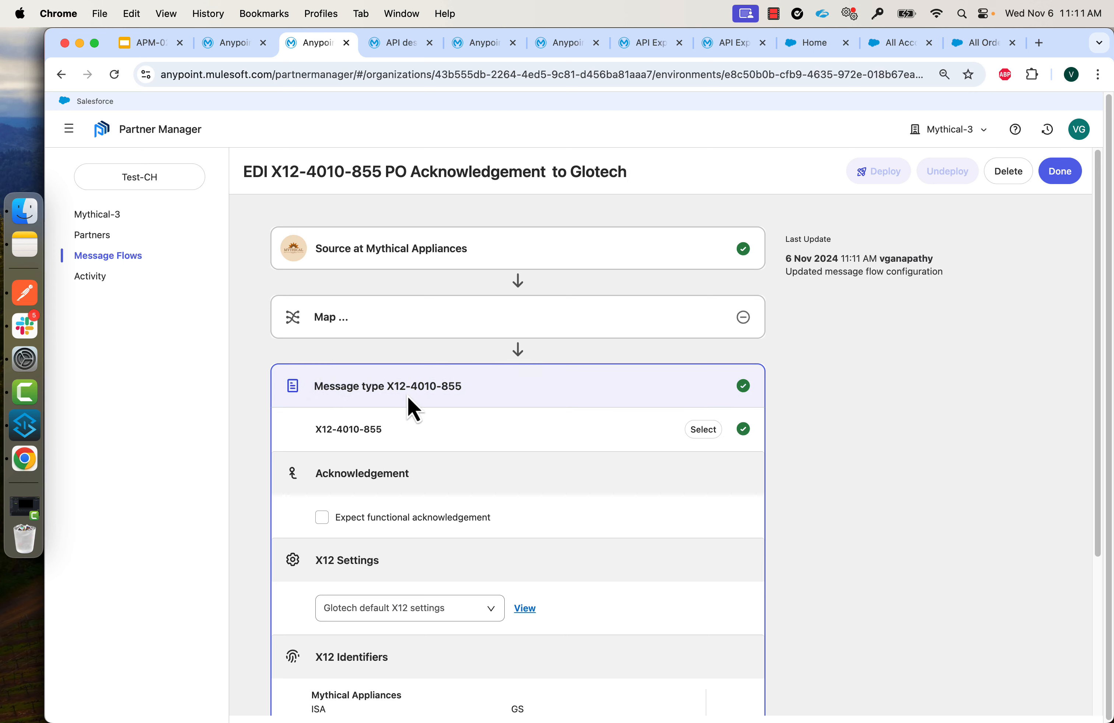
{"action": "key", "text": "super+Tab"}
Send request 7 to attach PurchaseOrder-to-X12-855.dwl, then confirm the map step in Partner Manager.
{"action": "left_click", "coordinate": [218, 559]}
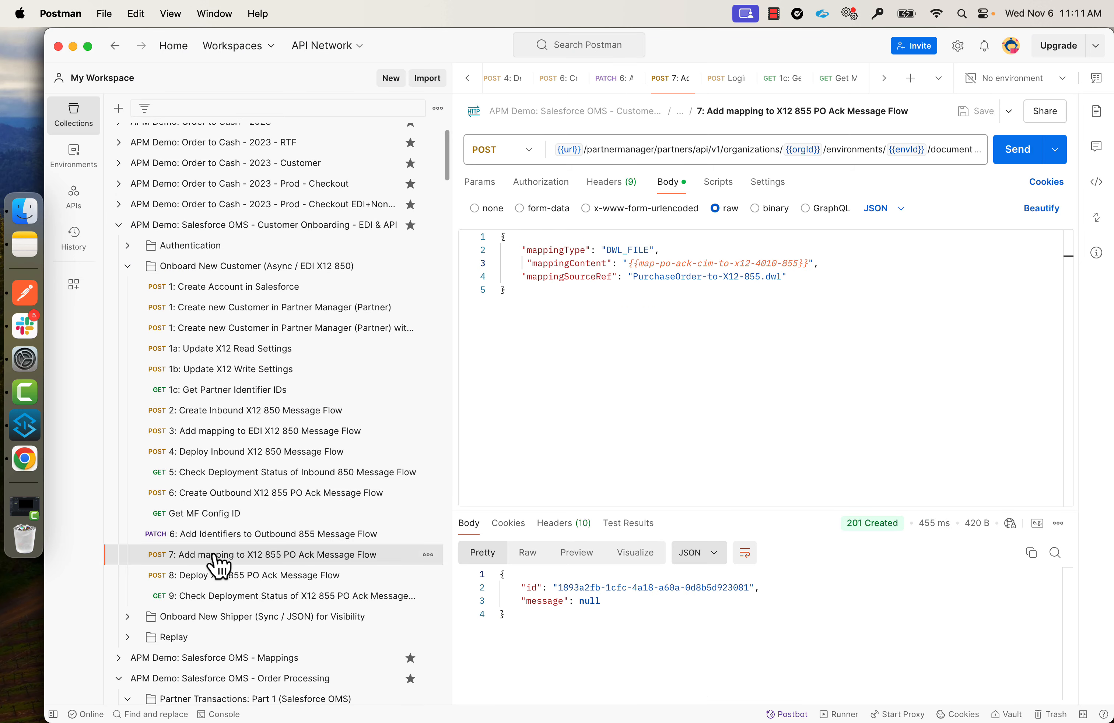
{"action": "left_click", "coordinate": [1017, 151]}
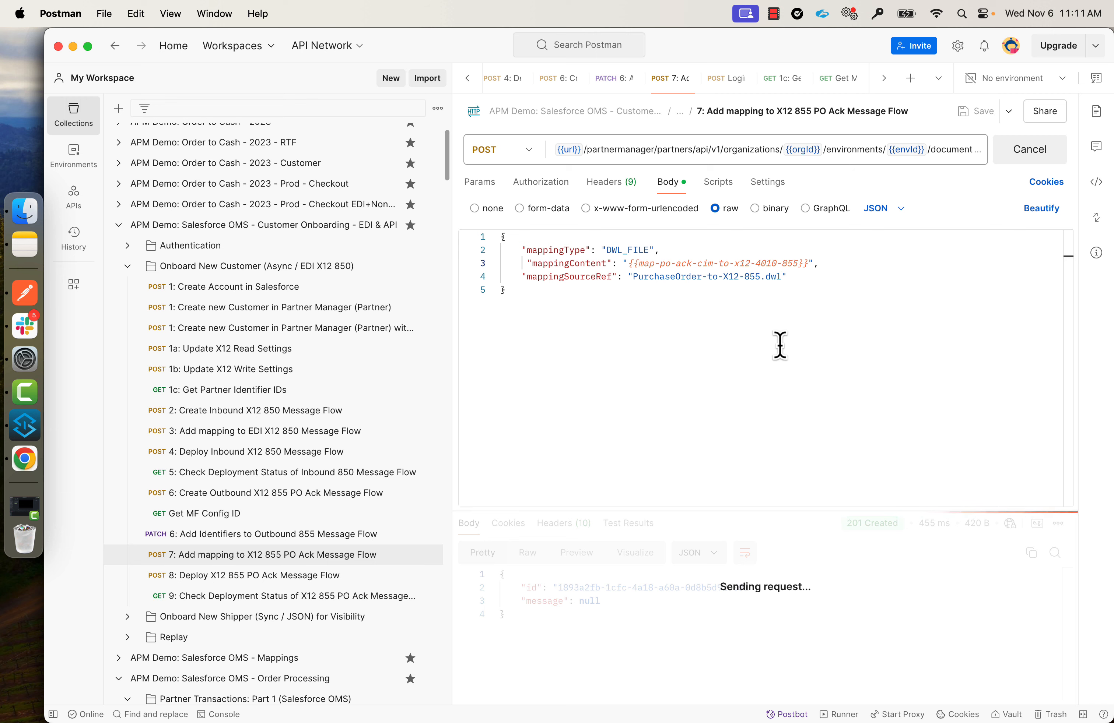
{"action": "key", "text": "super+Tab"}
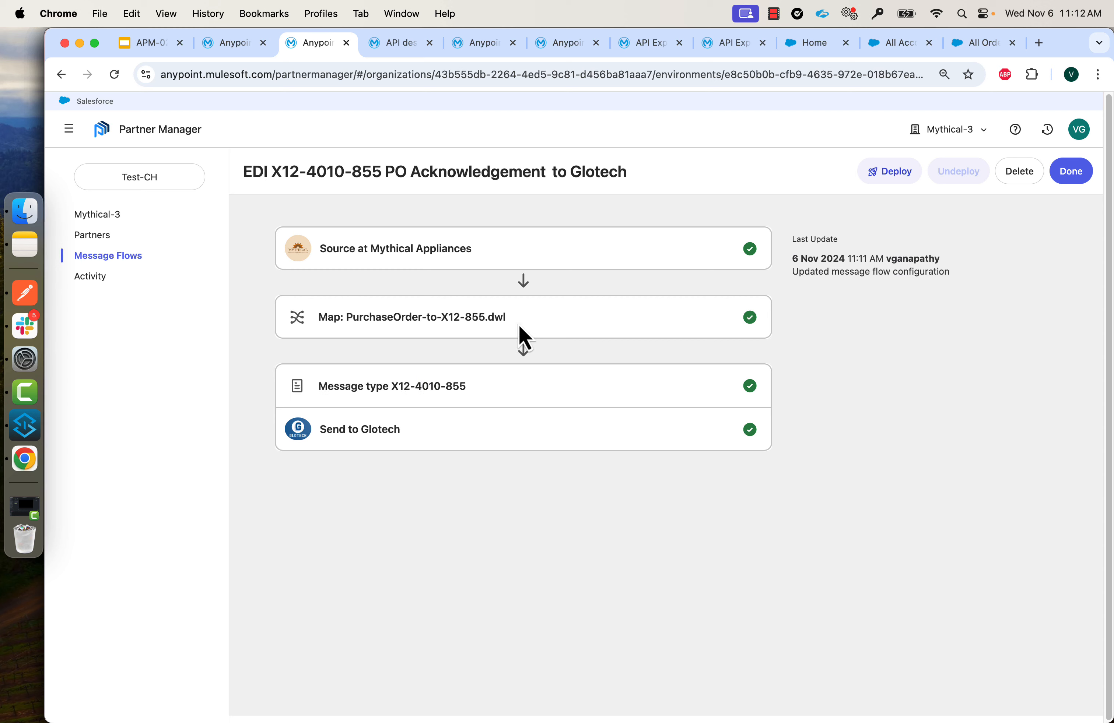
{"action": "left_click", "coordinate": [24, 294]}
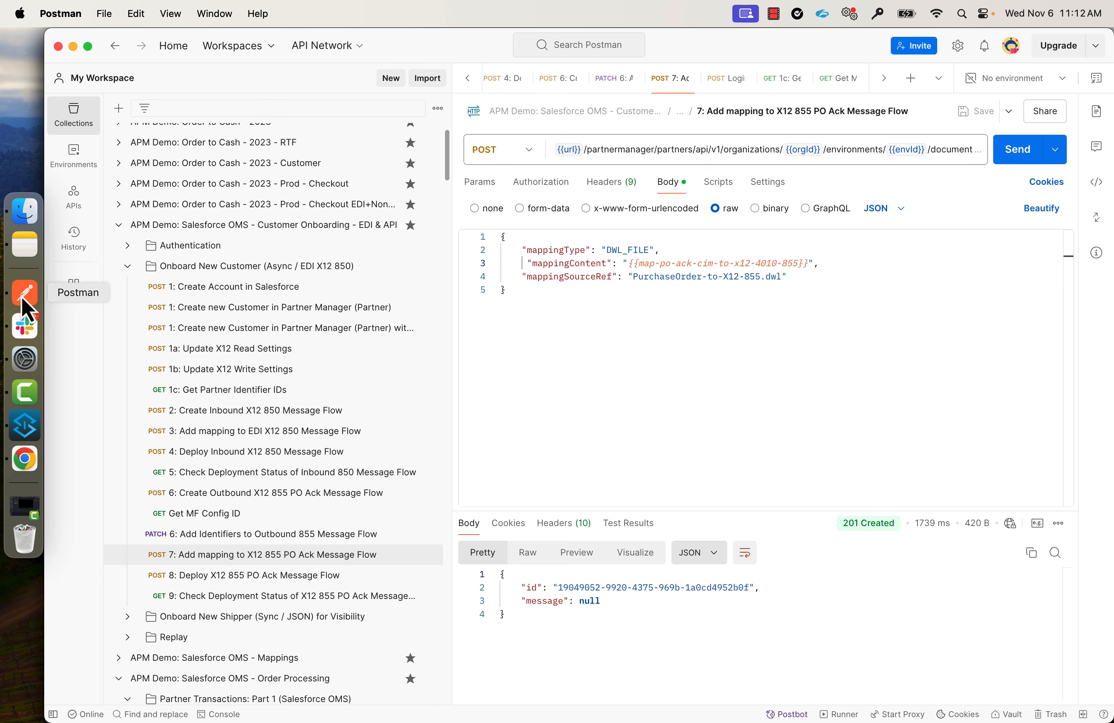
Send request 8 to deploy the X12 855 PO Ack flow, getting 202 Accepted.
{"action": "left_click", "coordinate": [229, 587]}
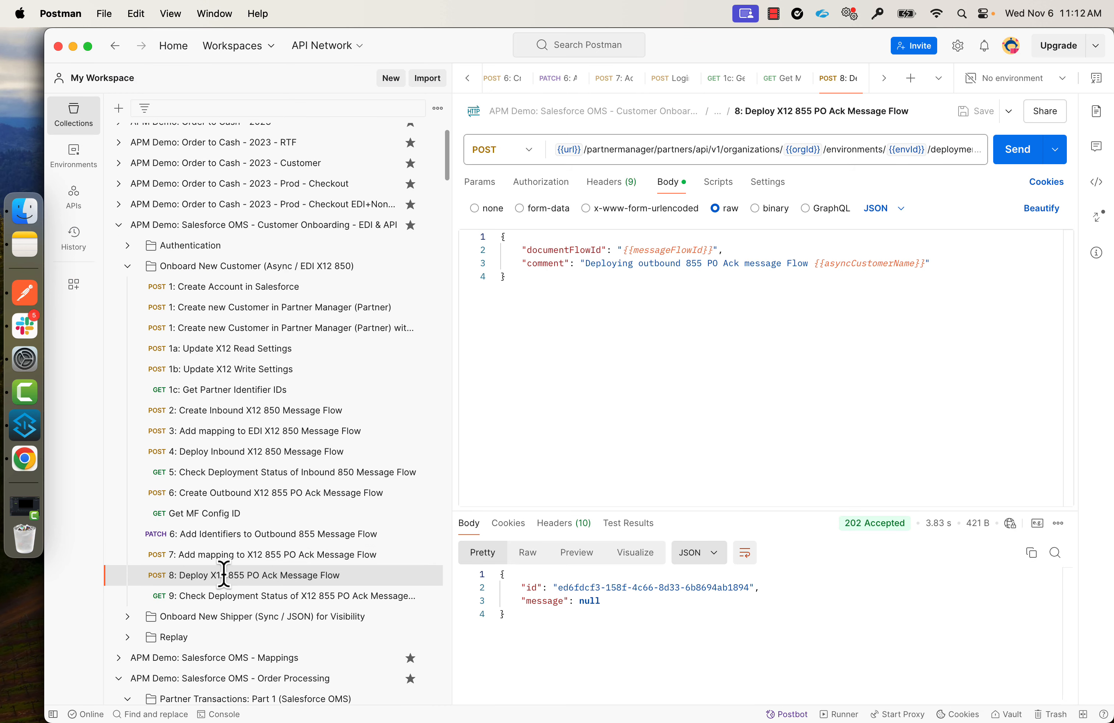
{"action": "left_click", "coordinate": [1016, 155]}
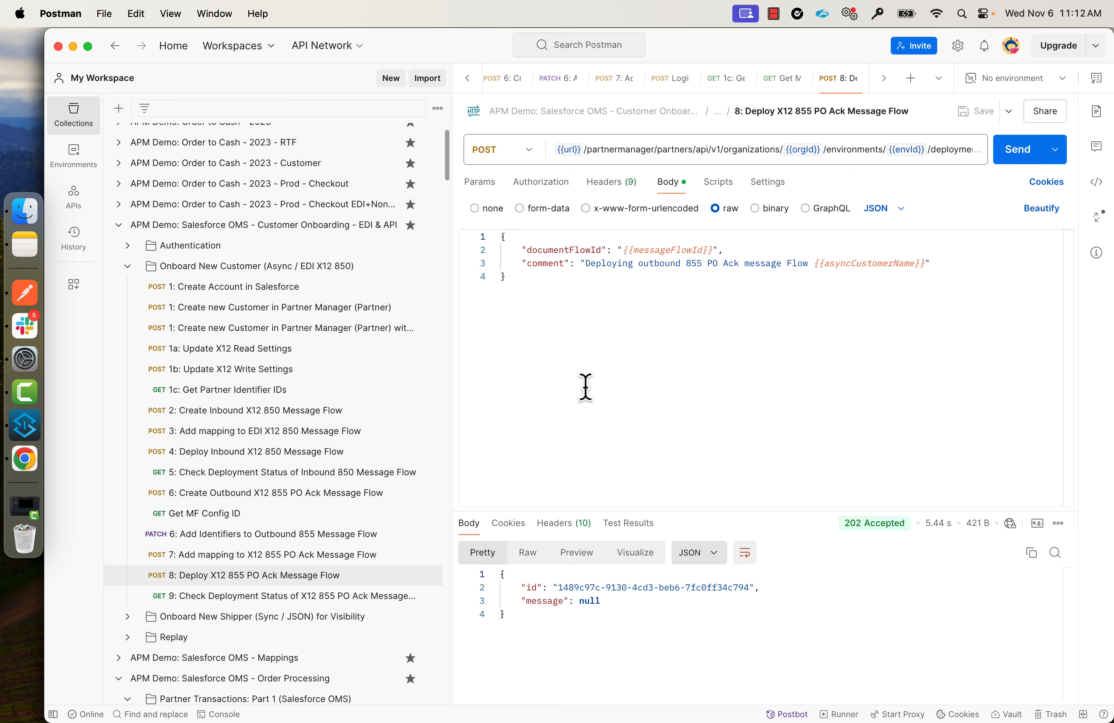
Search endpoints for 'Receive' and copy HTTP-Receive-Order-API's auto discovery id 19040172.
{"action": "key", "text": "super+Tab"}
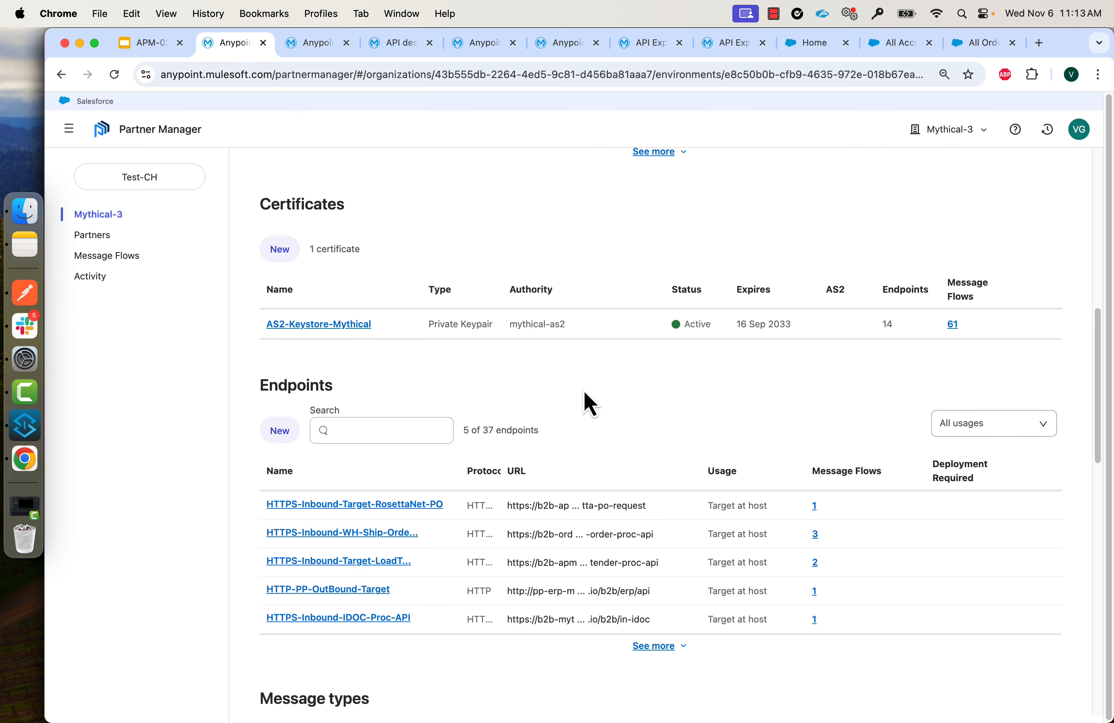
{"action": "left_click", "coordinate": [383, 431]}
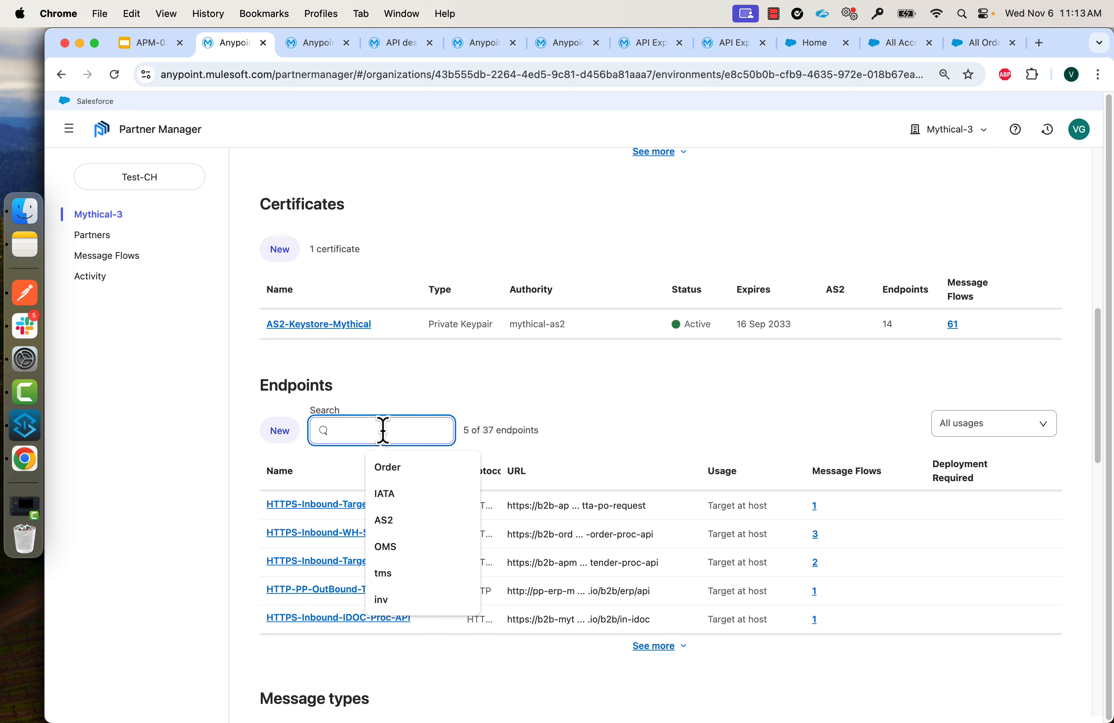
{"action": "type", "text": "Receiver"}
{"action": "left_click", "coordinate": [329, 507]}
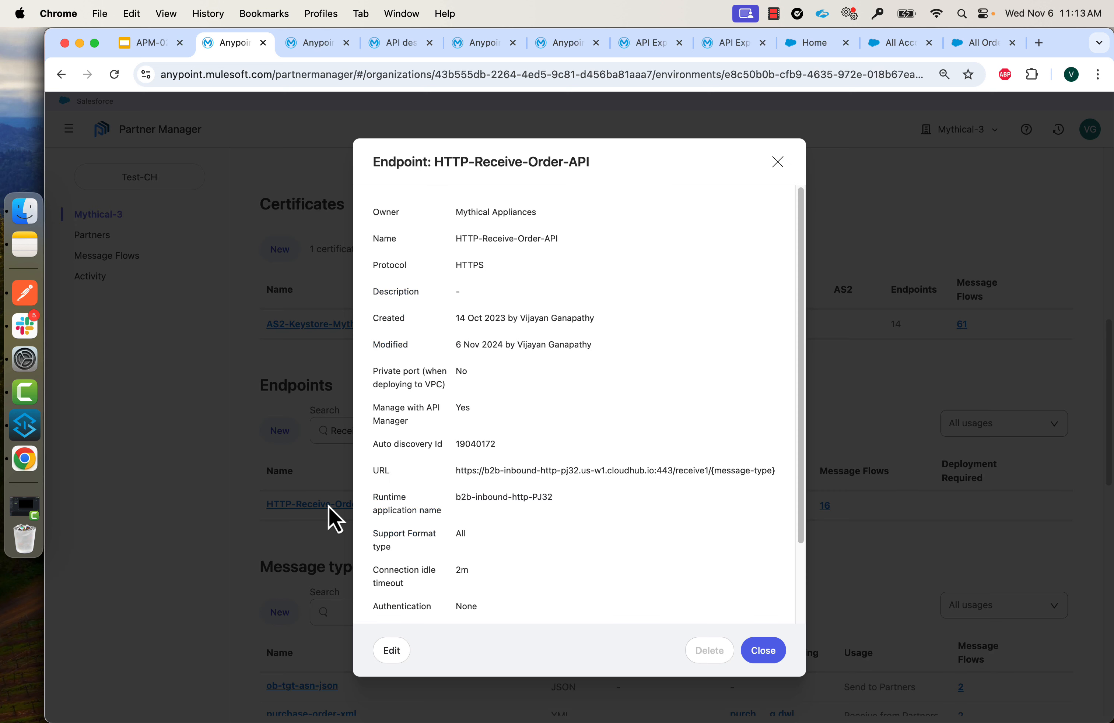
{"action": "left_click", "coordinate": [392, 653]}
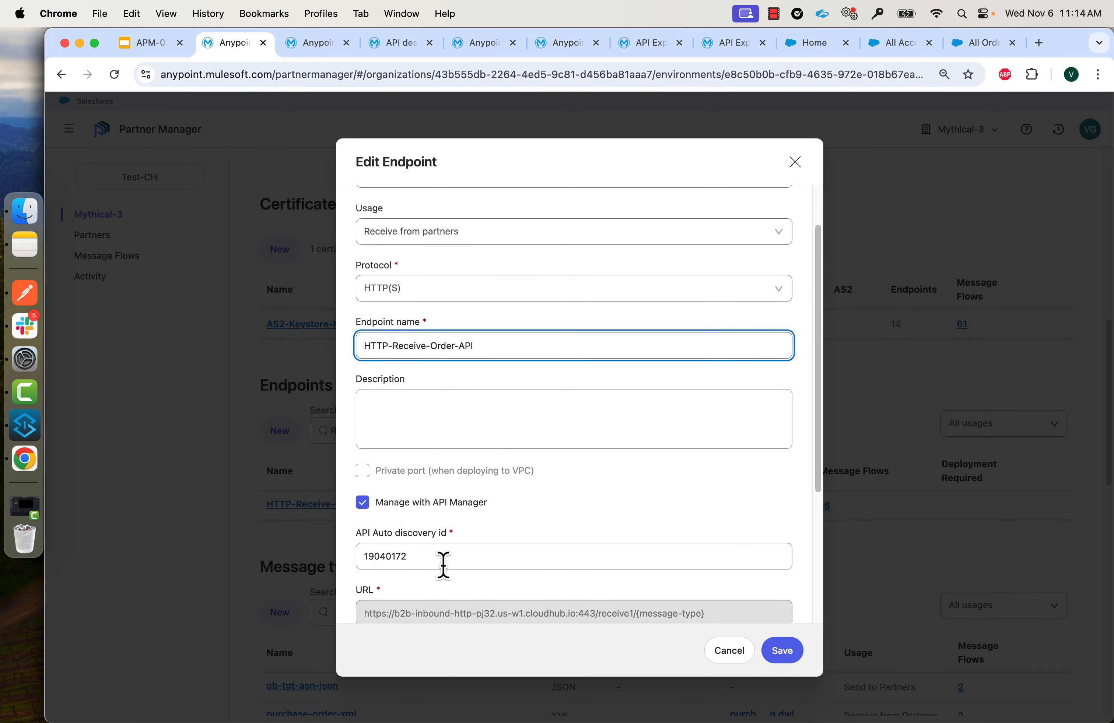
{"action": "left_click", "coordinate": [405, 557]}
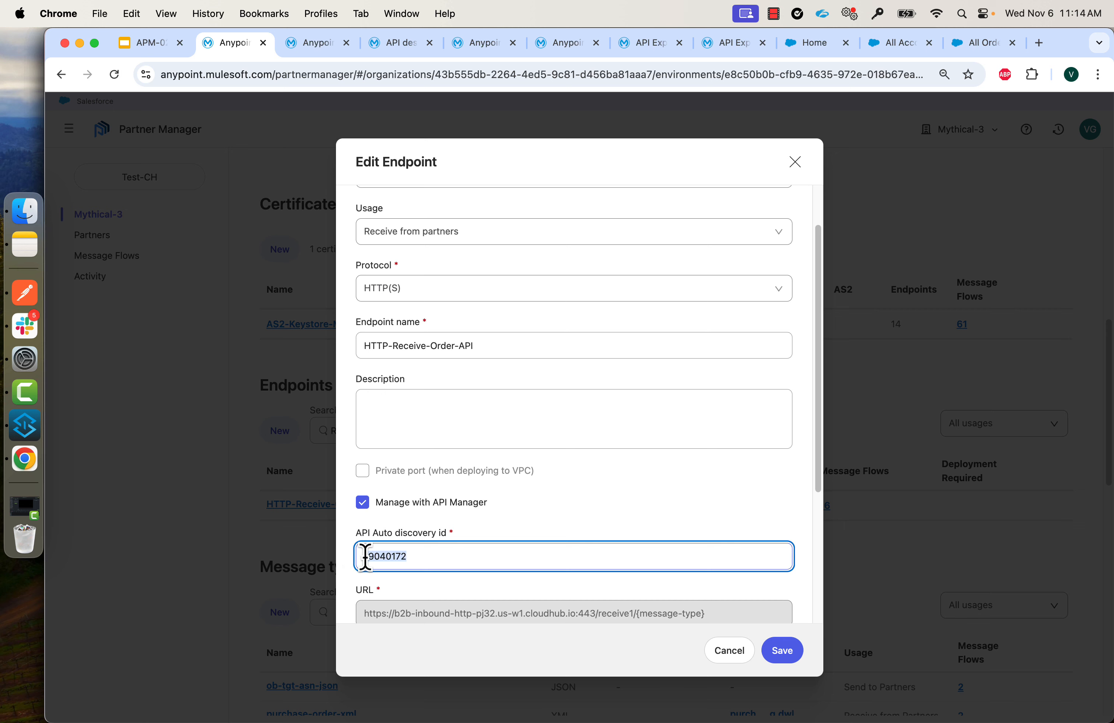
{"action": "key", "text": "super+a"}
{"action": "key", "text": "super+c"}
{"action": "left_click", "coordinate": [565, 42]}
{"action": "left_click", "coordinate": [585, 201]}
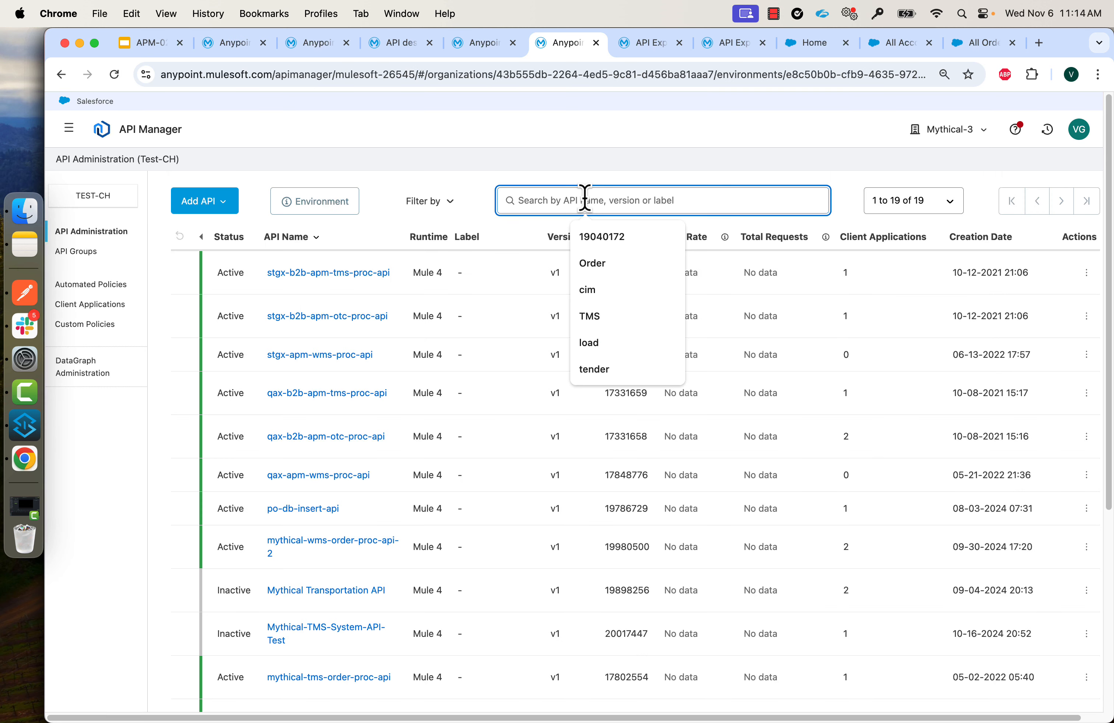
Filter API Manager by 19040172 and view B2B Order API's Rate limiting - SLA based policy.
{"action": "key", "text": "super+v"}
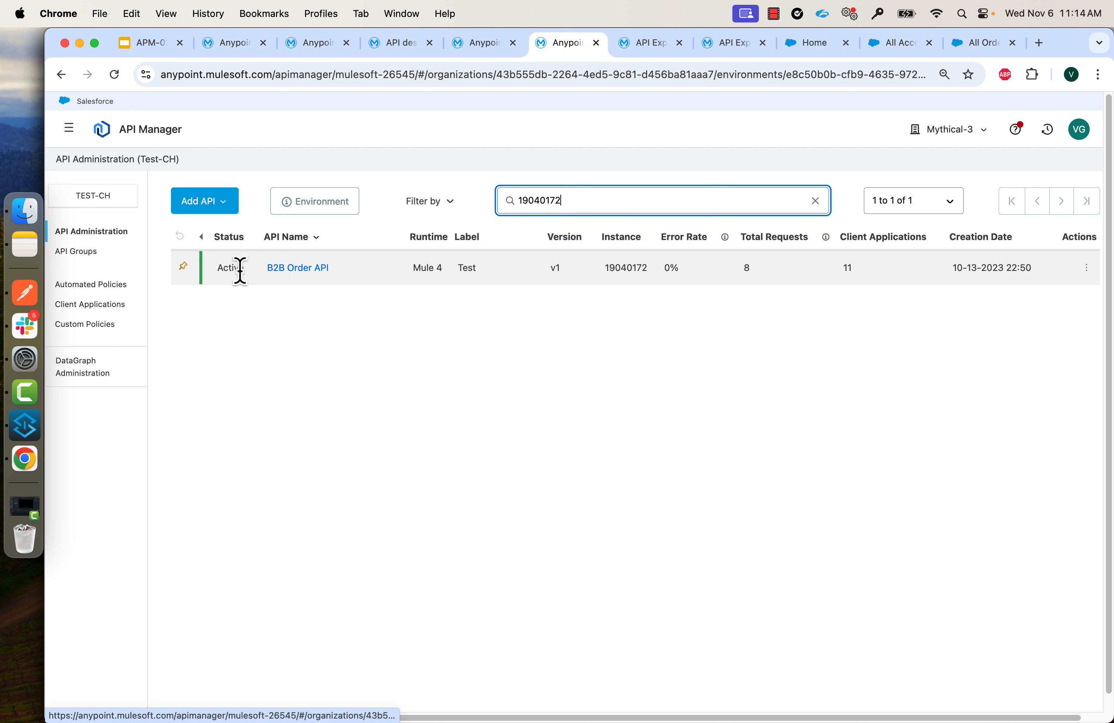
{"action": "left_click", "coordinate": [288, 272]}
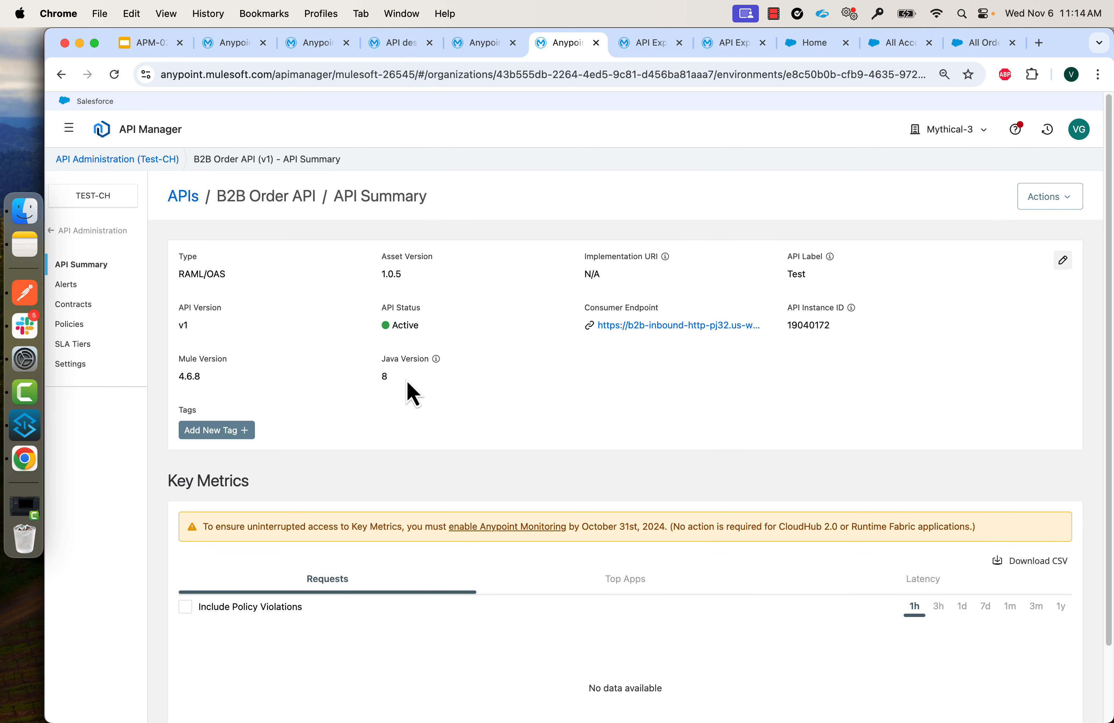
{"action": "left_click", "coordinate": [70, 325]}
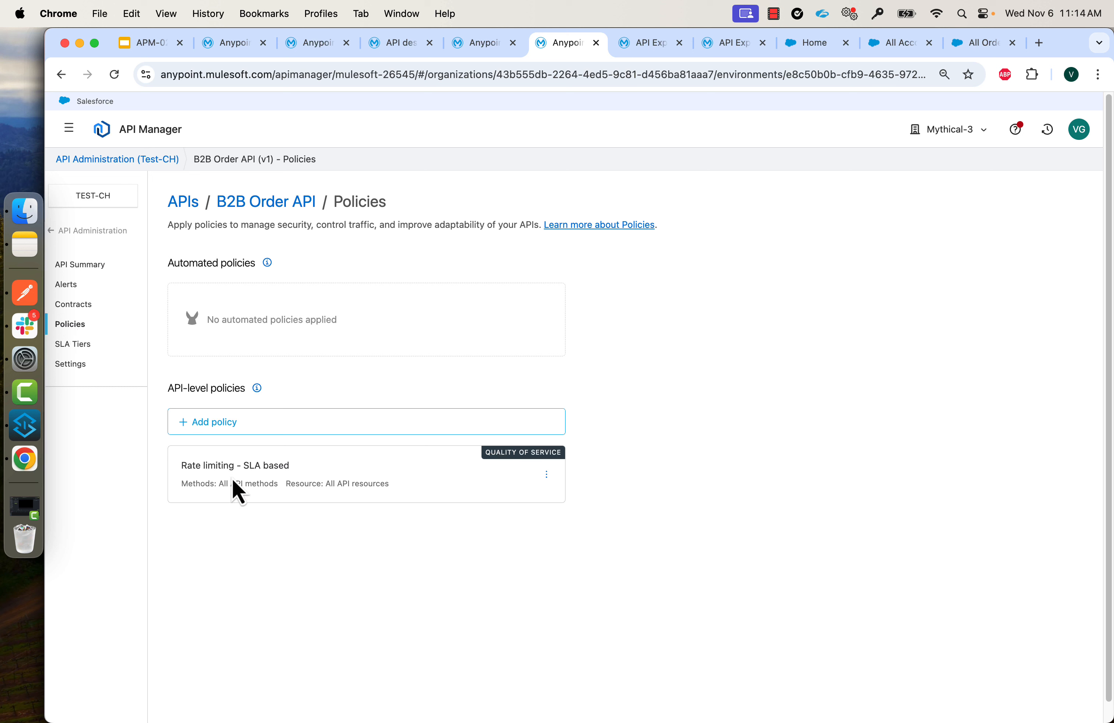
{"action": "left_click", "coordinate": [646, 44]}
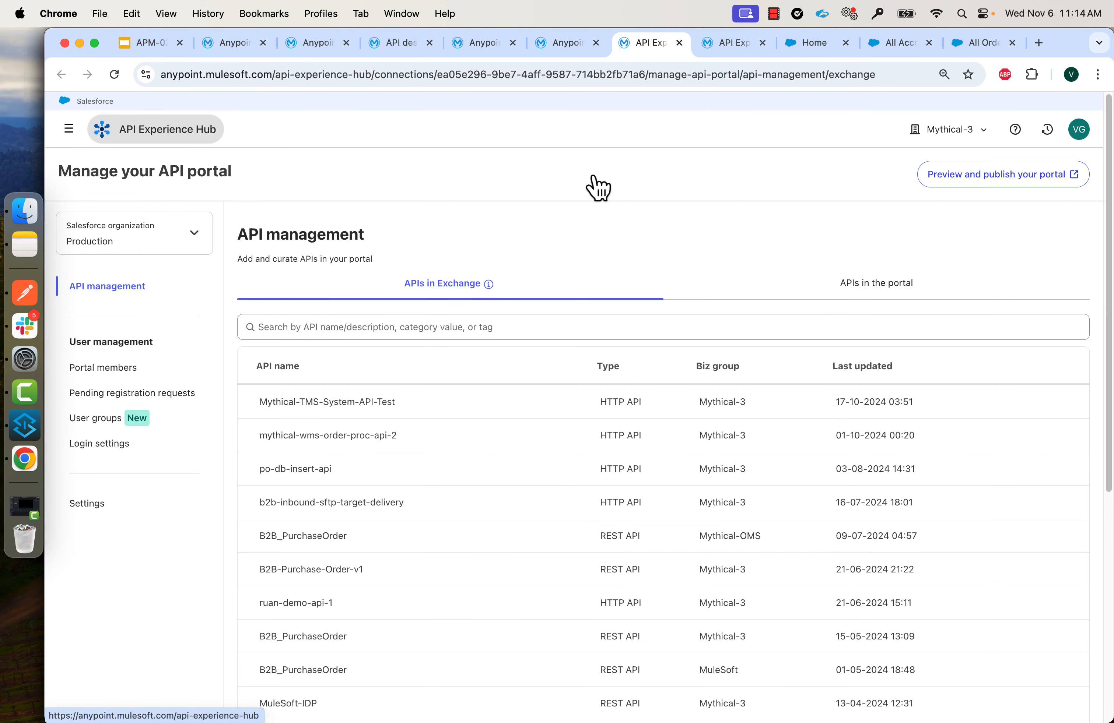
List the four APIs in the portal, then view portal Settings with its URL.
{"action": "left_click", "coordinate": [881, 288]}
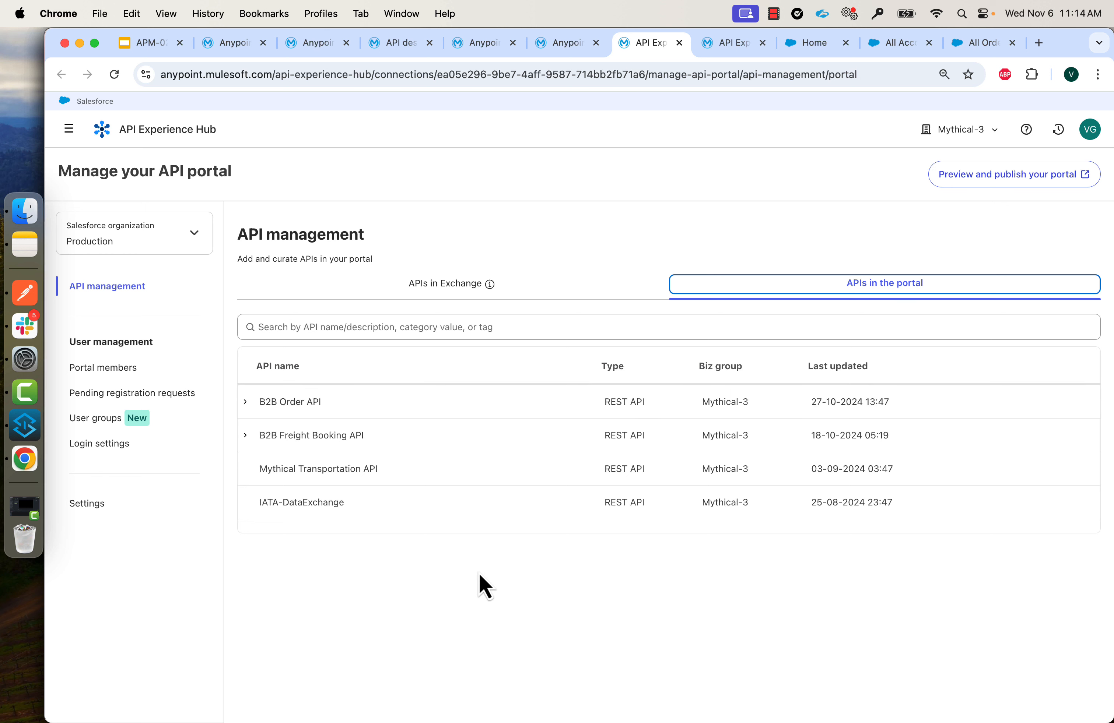
{"action": "key", "text": "ctrl+Tab"}
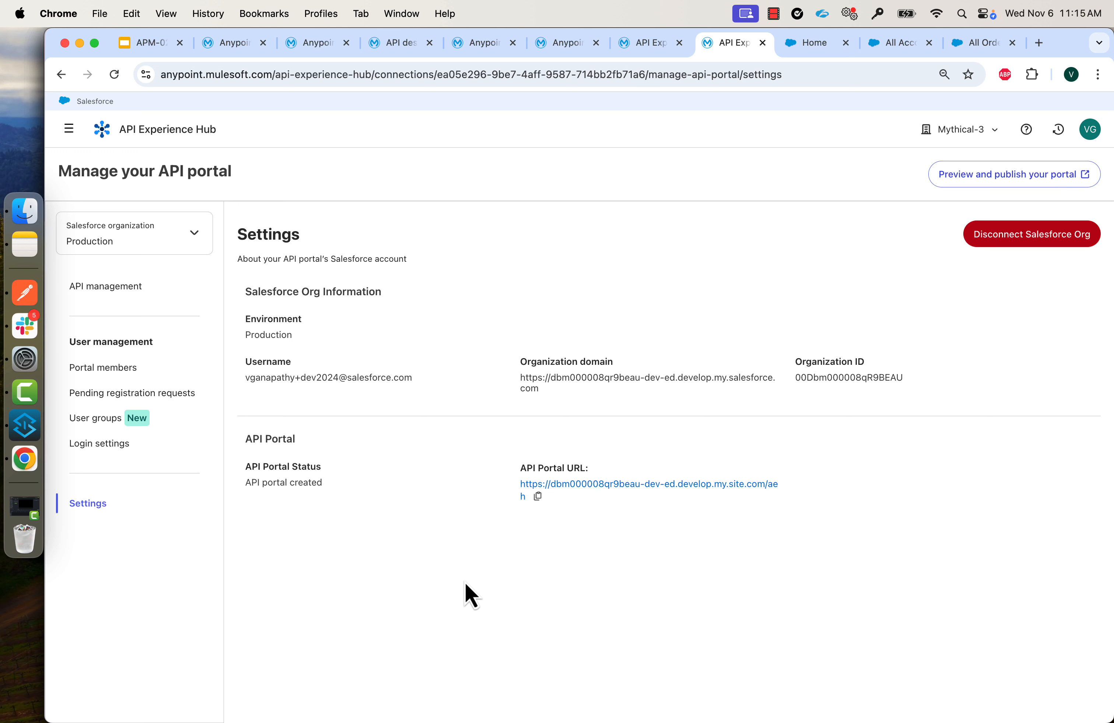
Browse the B2B Order API specification's purchase-order endpoints, then go to the portal login page.
{"action": "key", "text": "super+grave"}
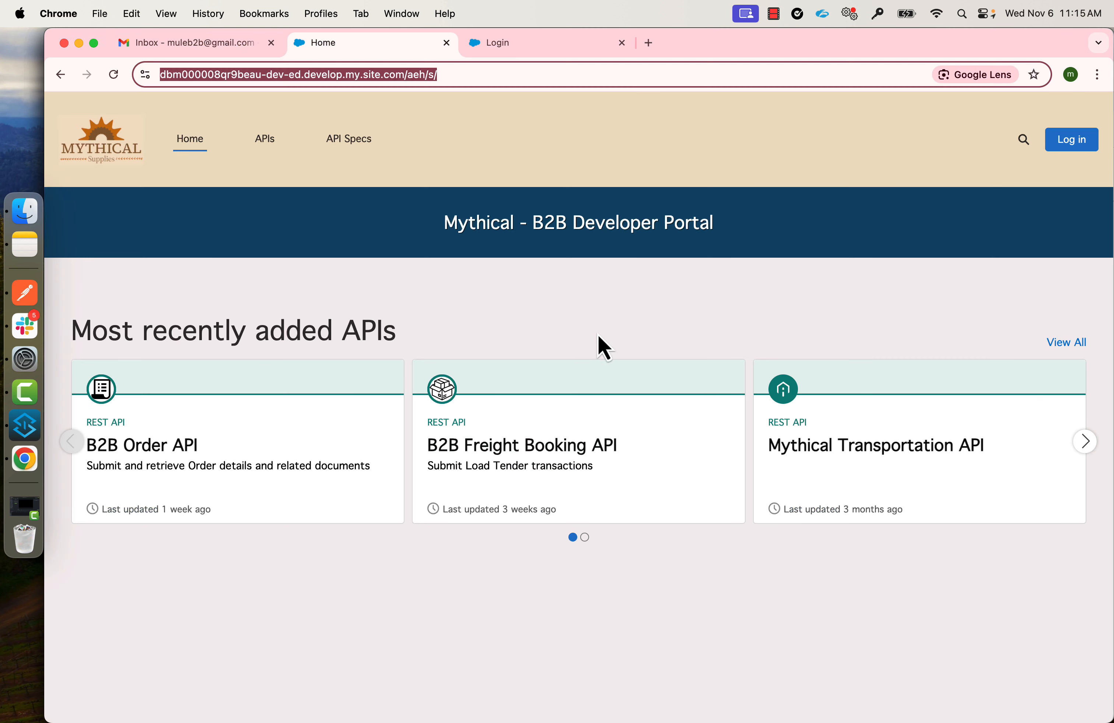
{"action": "left_click", "coordinate": [619, 295]}
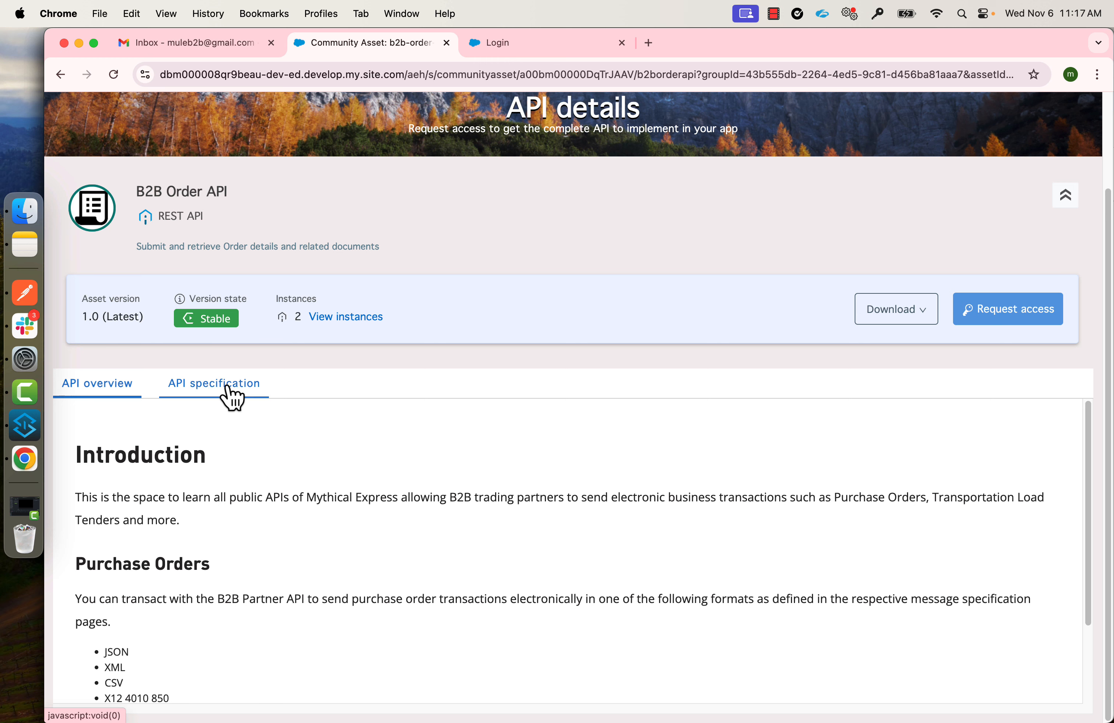
{"action": "left_click", "coordinate": [228, 391]}
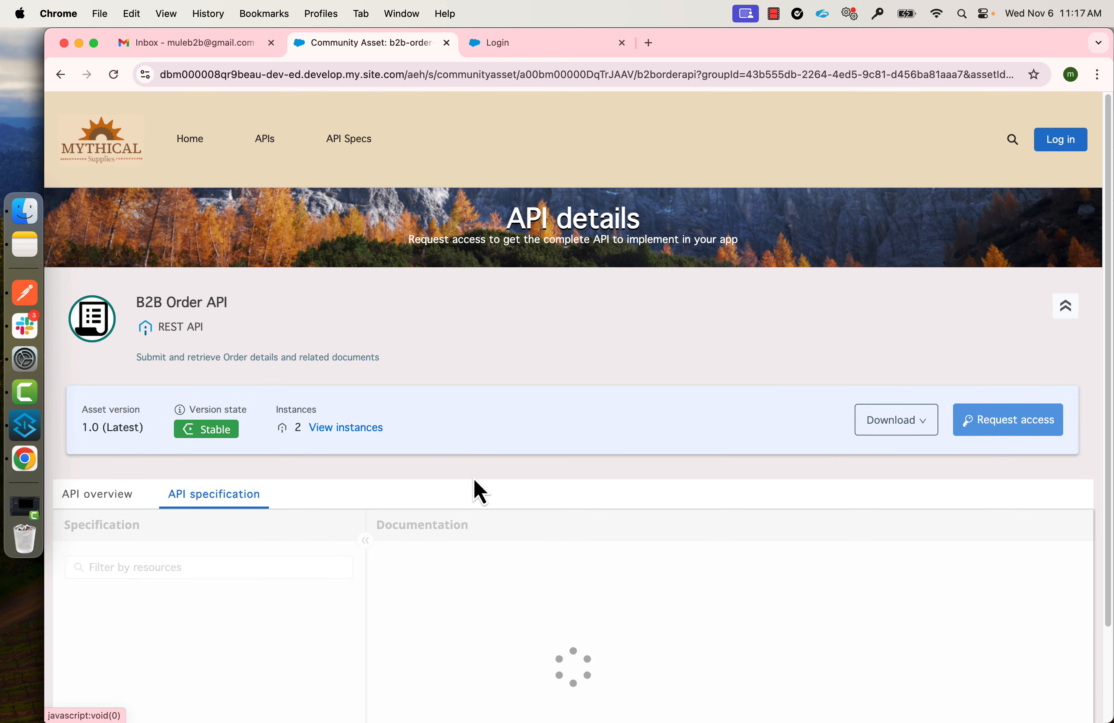
{"action": "scroll", "coordinate": [479, 491], "scroll_direction": "down", "scroll_amount": 8}
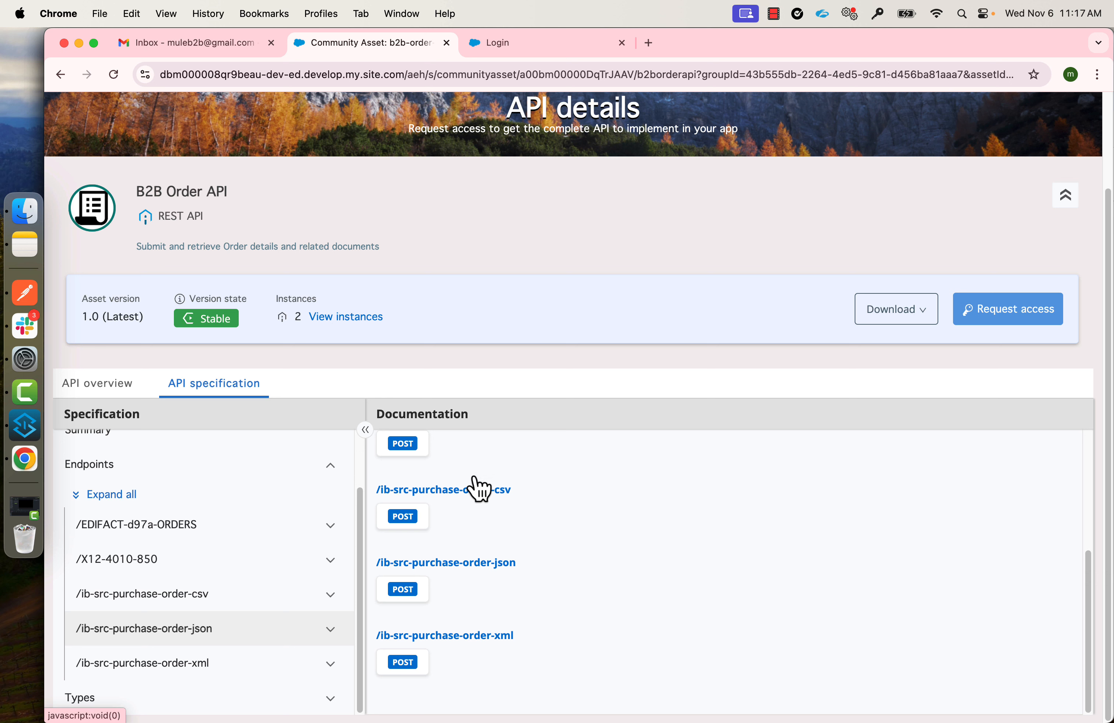
{"action": "left_click", "coordinate": [554, 47]}
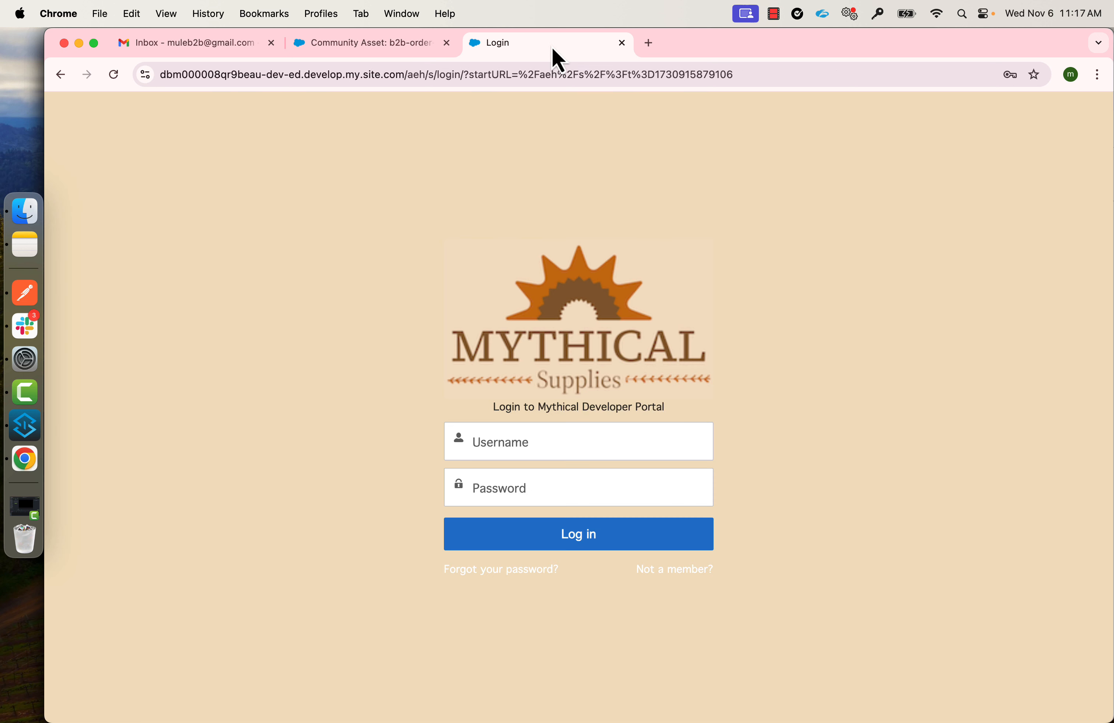
Register a new portal member with first name Glotech, last name Inc and the partner's email address.
{"action": "left_click", "coordinate": [690, 569]}
{"action": "left_click", "coordinate": [517, 429]}
{"action": "type", "text": "Glotech"}
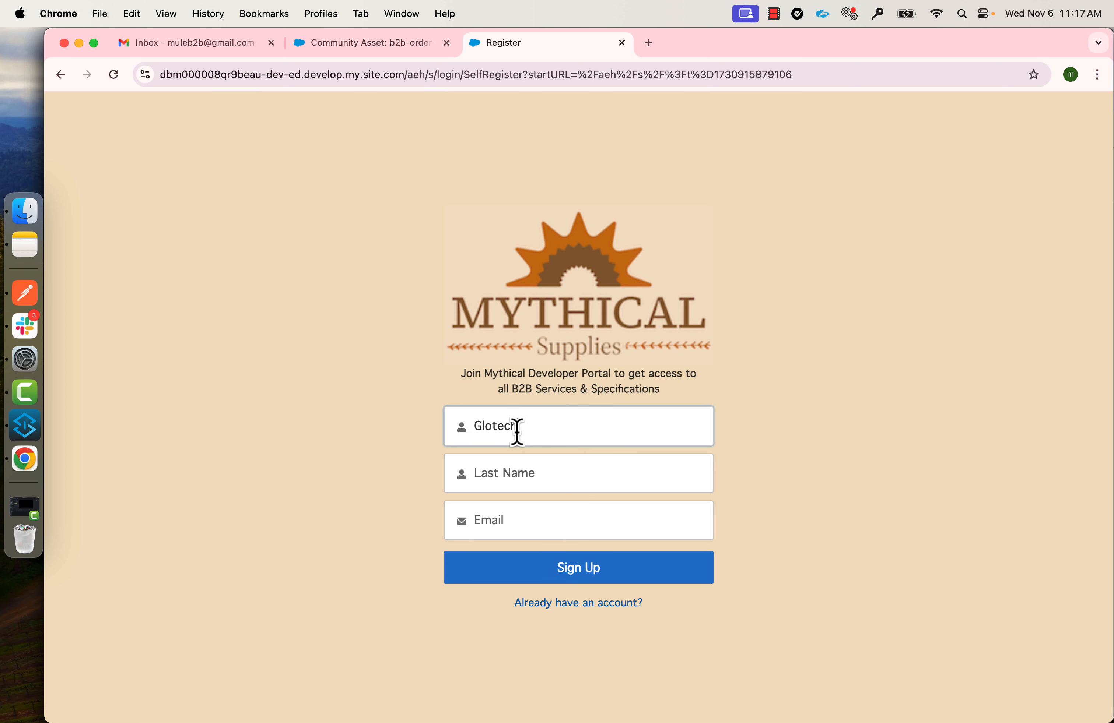
{"action": "key", "text": "Tab"}
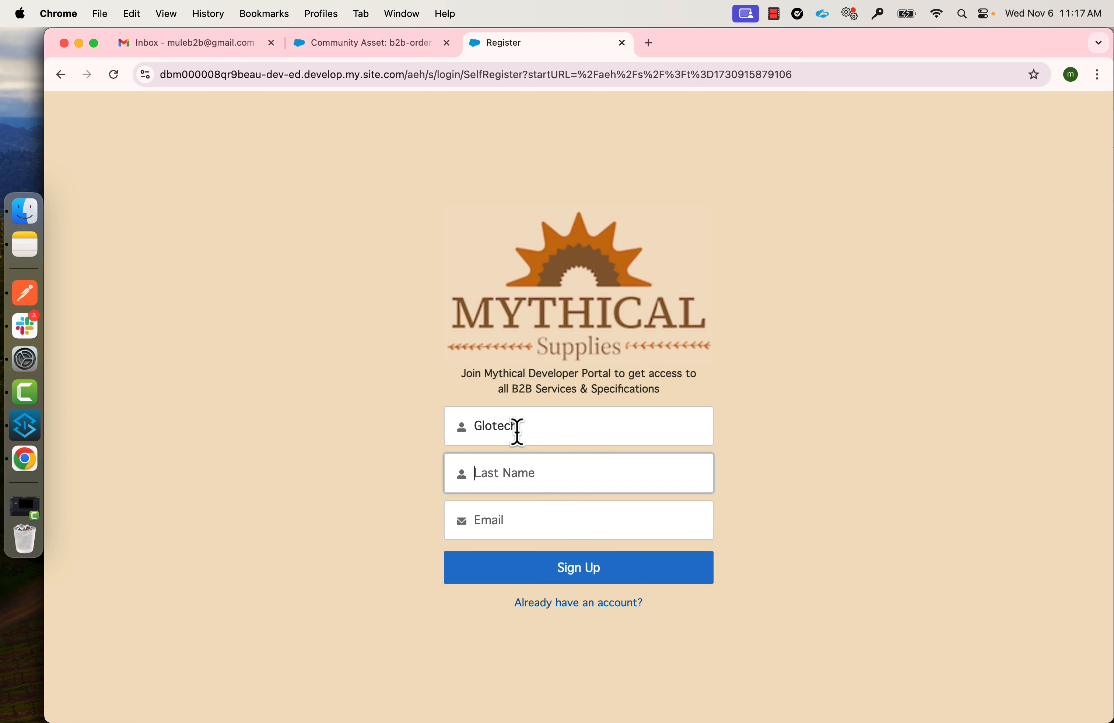
{"action": "type", "text": "Inc"}
{"action": "key", "text": "Tab"}
{"action": "key", "text": "Tab"}
{"action": "left_click", "coordinate": [552, 577]}
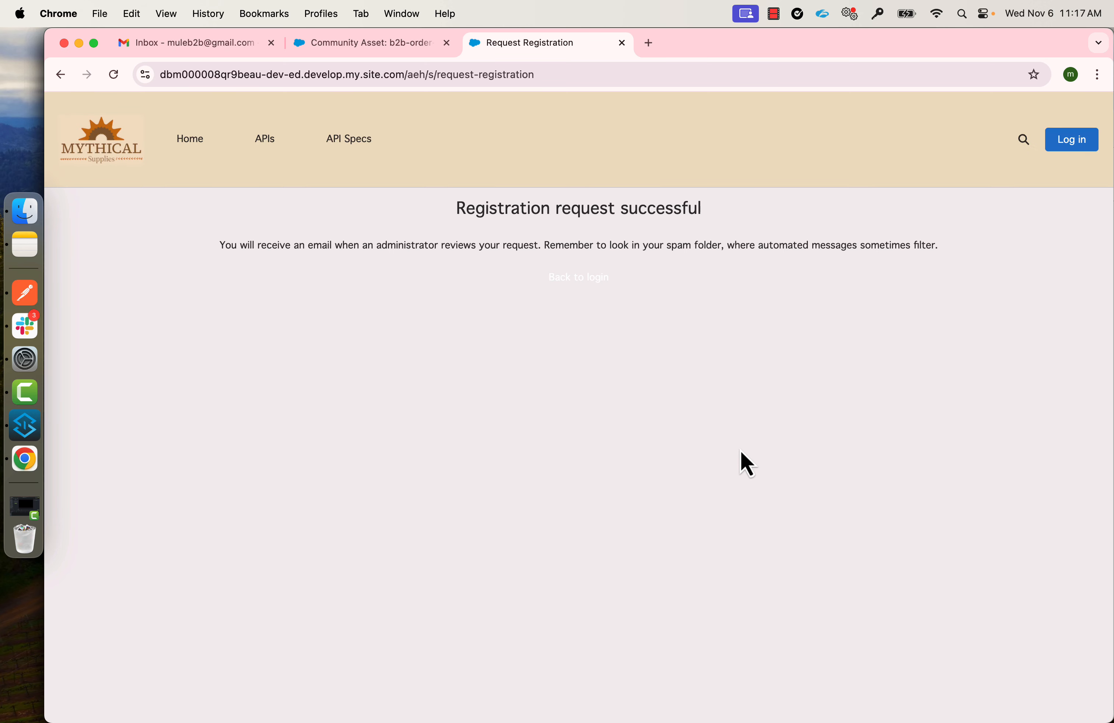
{"action": "key", "text": "super+grave"}
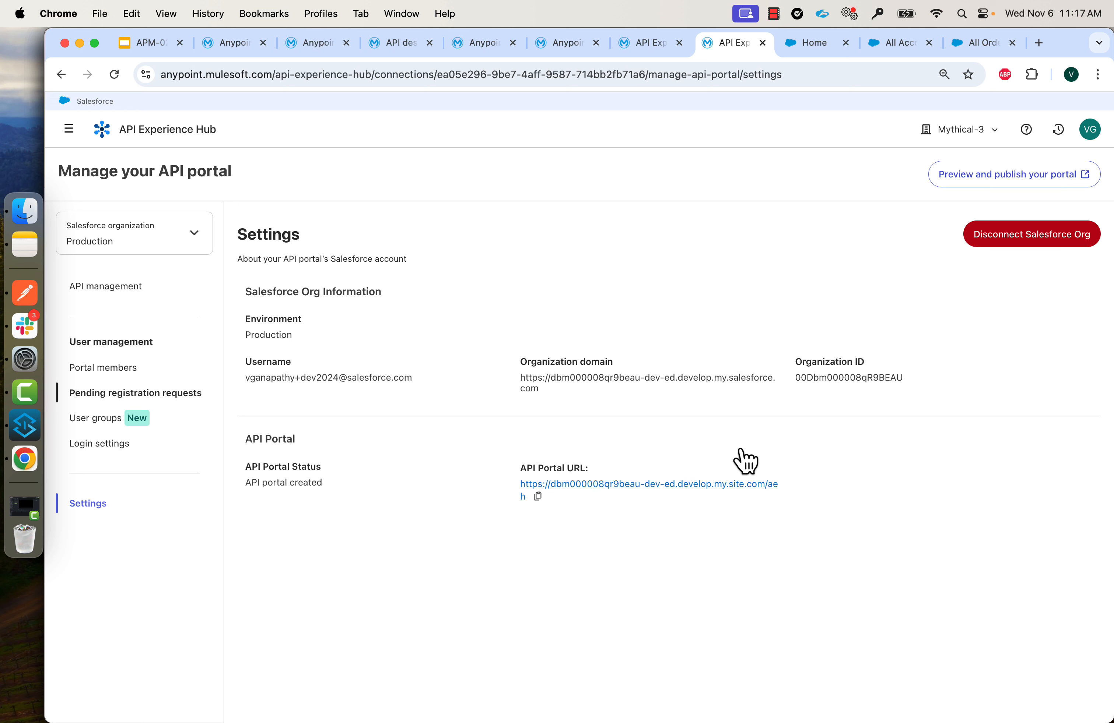
Approve Glotech Inc's request from the pending registration requests list.
{"action": "left_click", "coordinate": [138, 397]}
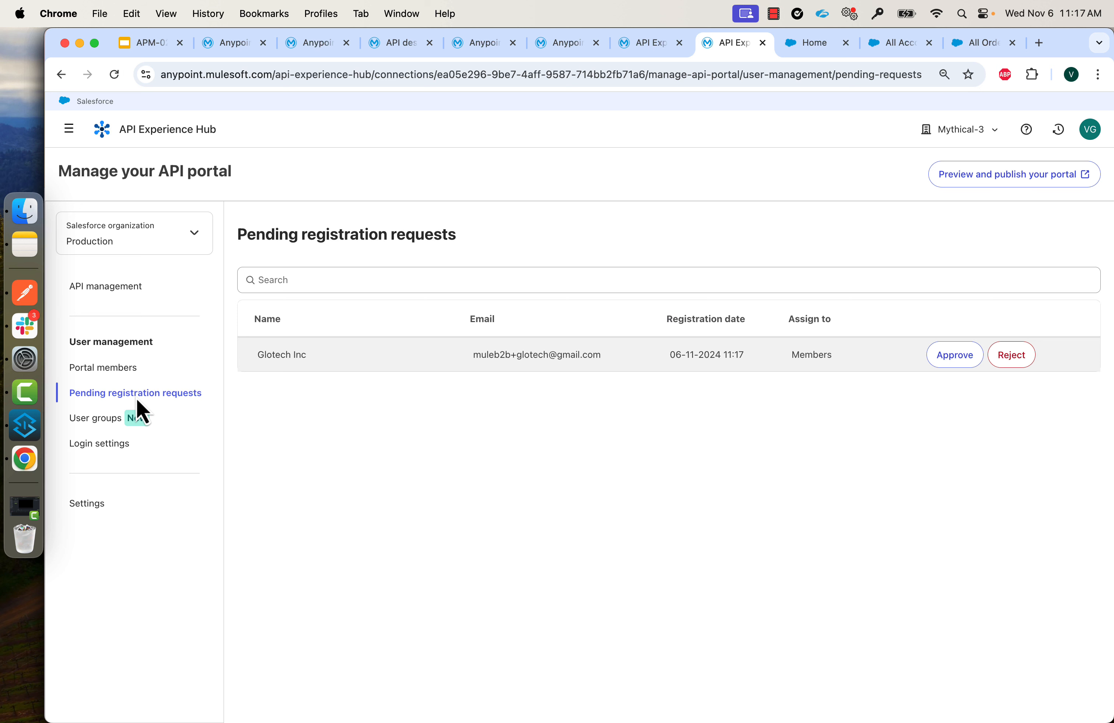
{"action": "left_click", "coordinate": [955, 361]}
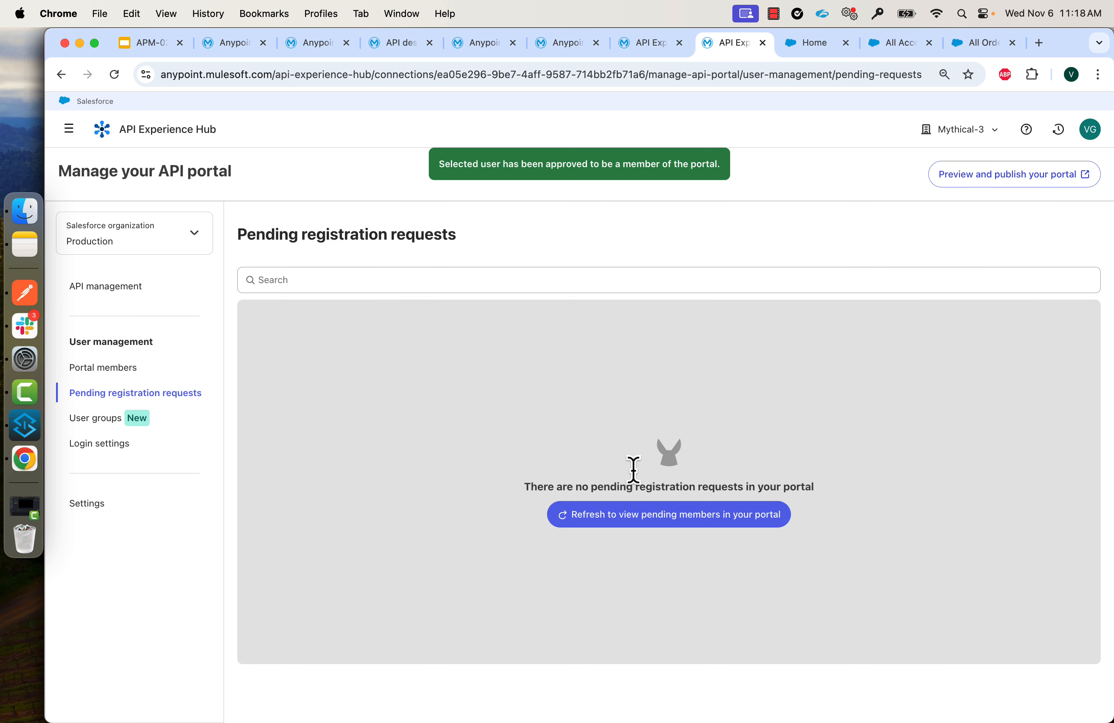
Follow the link in Glotech's Gmail welcome email and enter a new portal password.
{"action": "key", "text": "super+grave"}
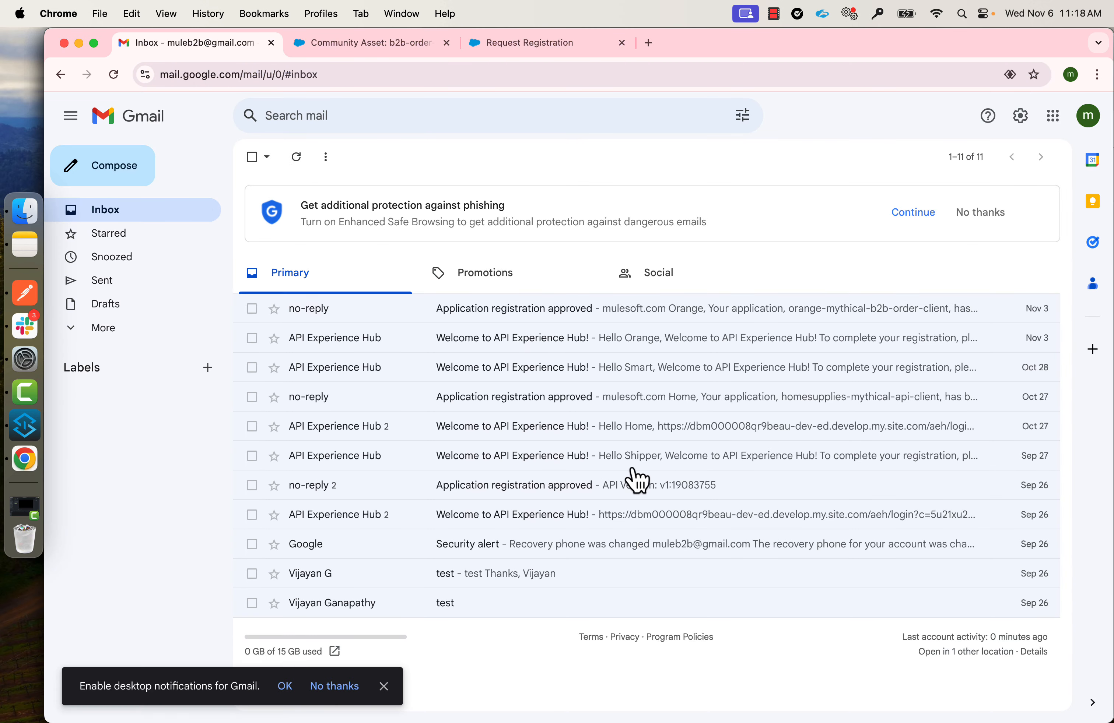
{"action": "left_click", "coordinate": [105, 210]}
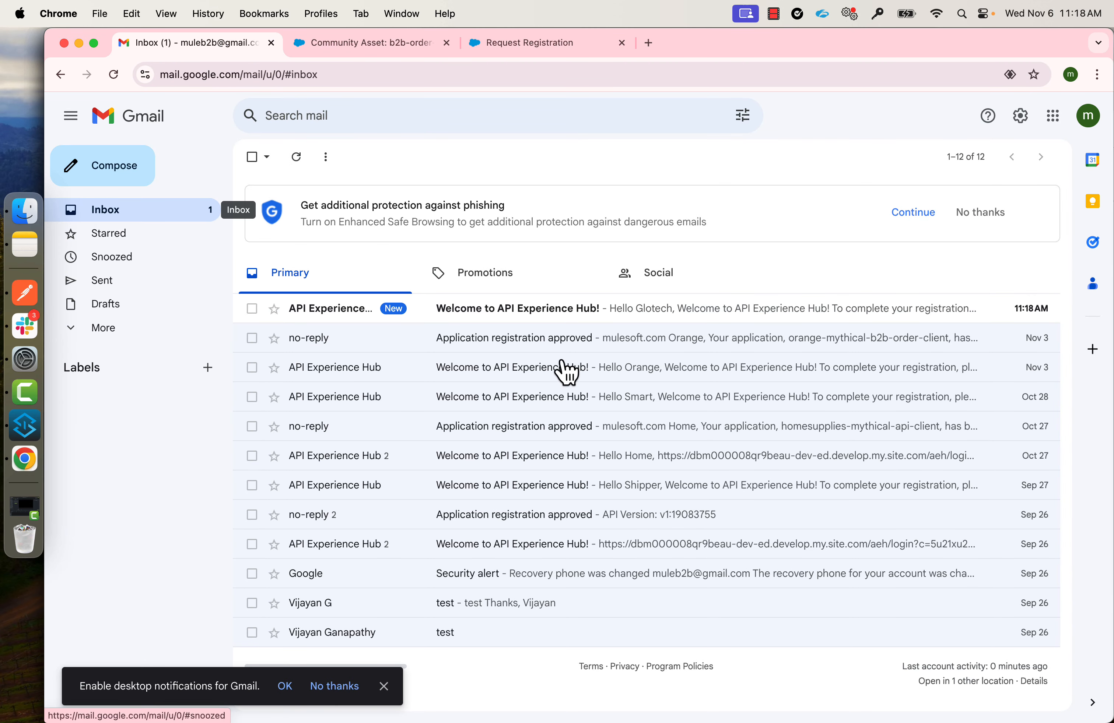
{"action": "left_click", "coordinate": [531, 313]}
{"action": "left_click", "coordinate": [626, 426]}
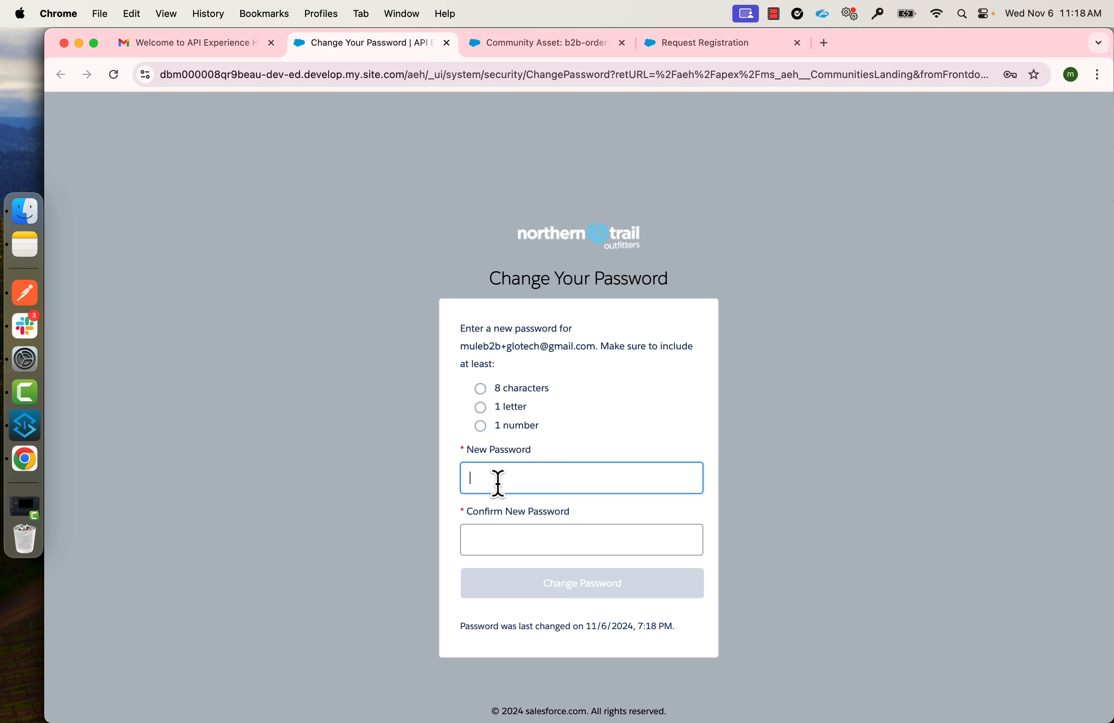
{"action": "type", "text": "••"}
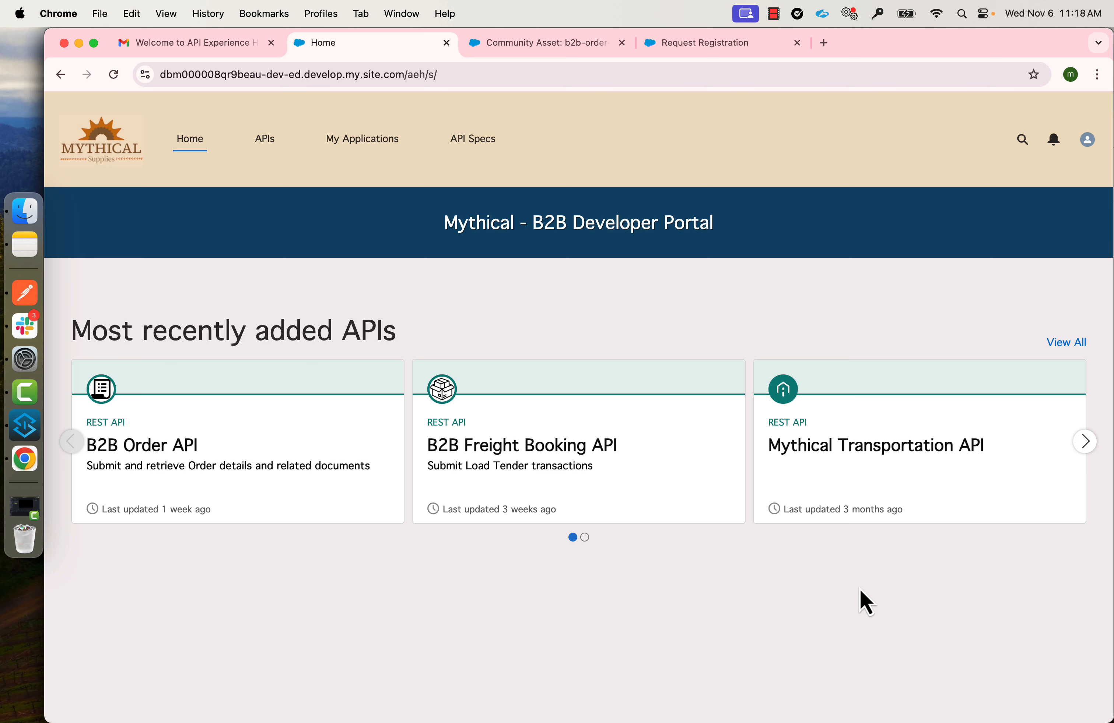
Request B2B Order API access on the Test instance for a new app named glotech-mythical-b2b-api-client.
{"action": "left_click", "coordinate": [208, 459]}
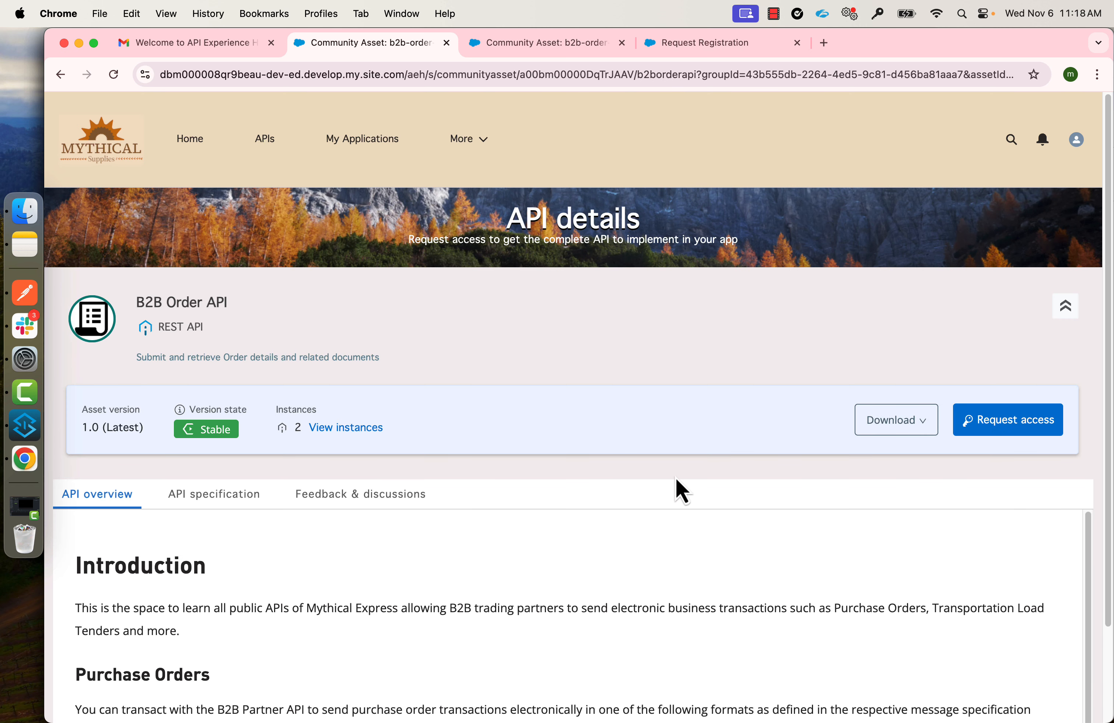
{"action": "left_click", "coordinate": [997, 423]}
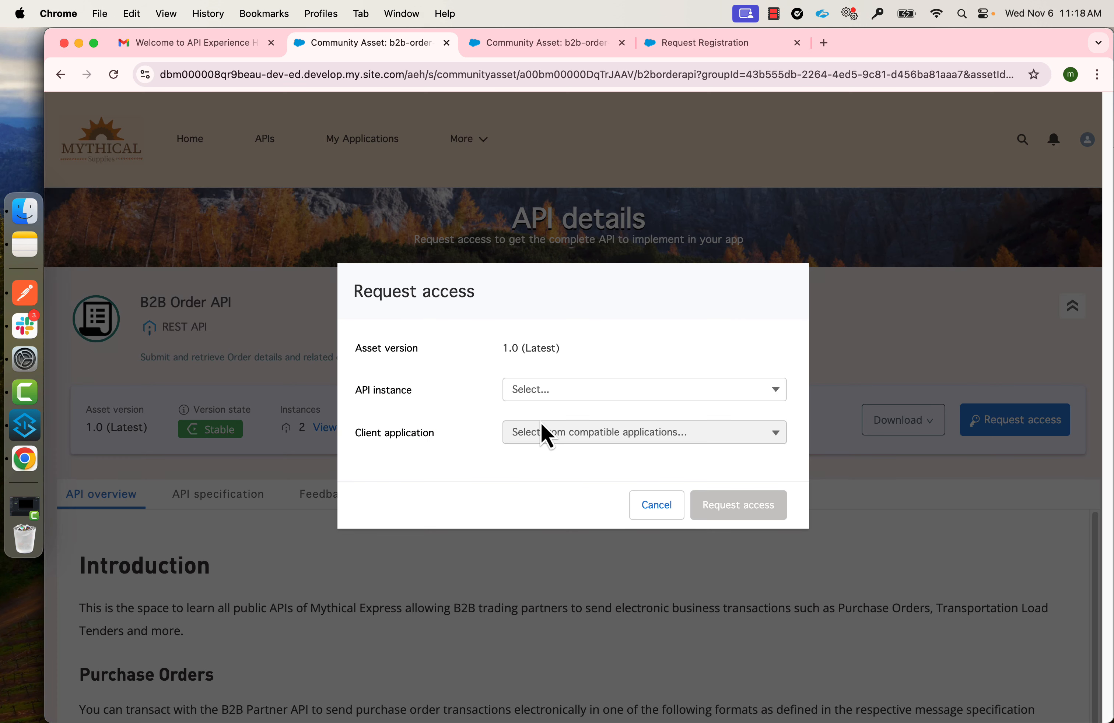
{"action": "left_click", "coordinate": [545, 390]}
{"action": "left_click", "coordinate": [545, 420]}
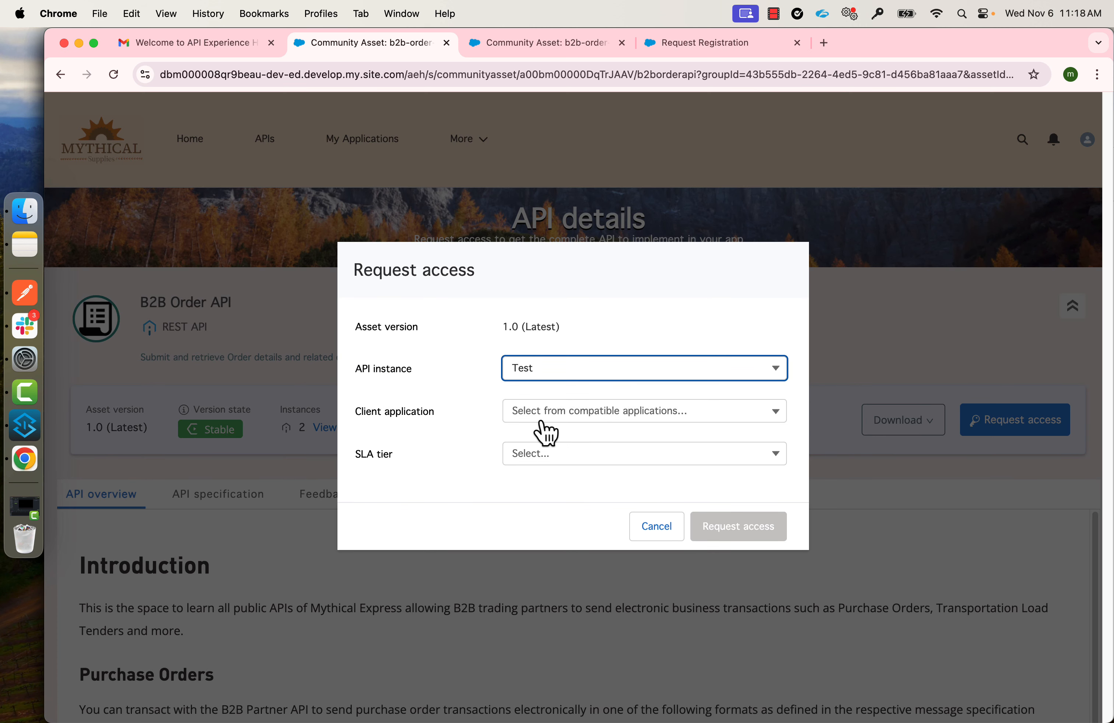
{"action": "left_click", "coordinate": [753, 401]}
{"action": "left_click", "coordinate": [538, 446]}
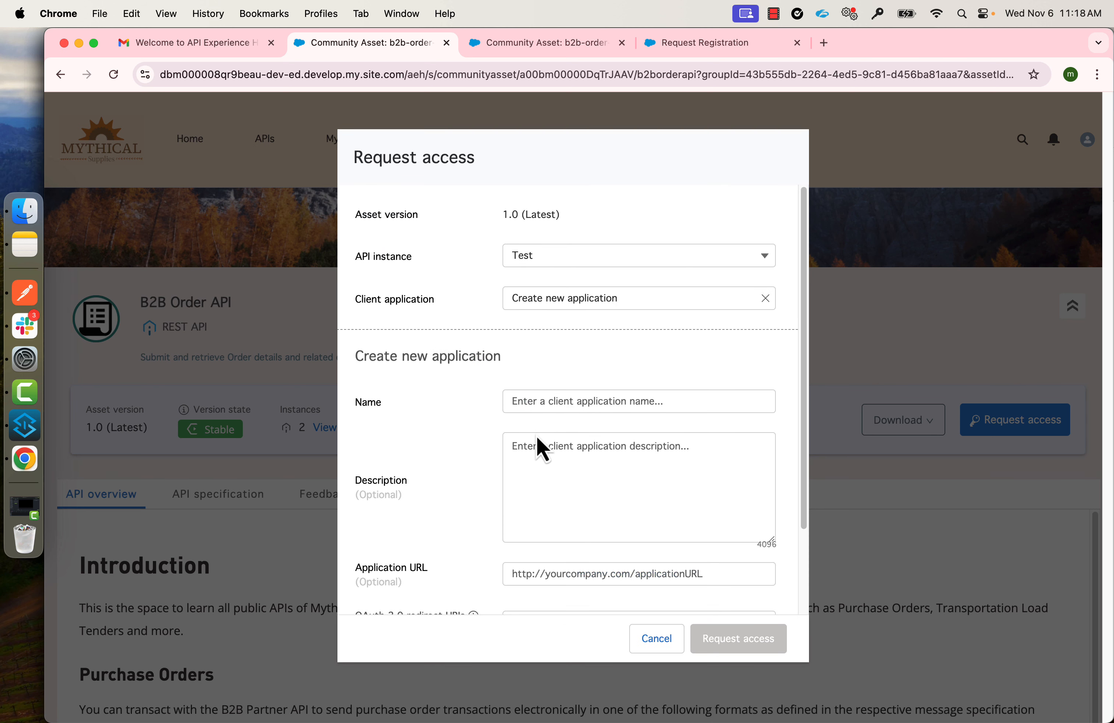
{"action": "left_click", "coordinate": [543, 403]}
{"action": "type", "text": "glotech-mythical-b2b-api-client"}
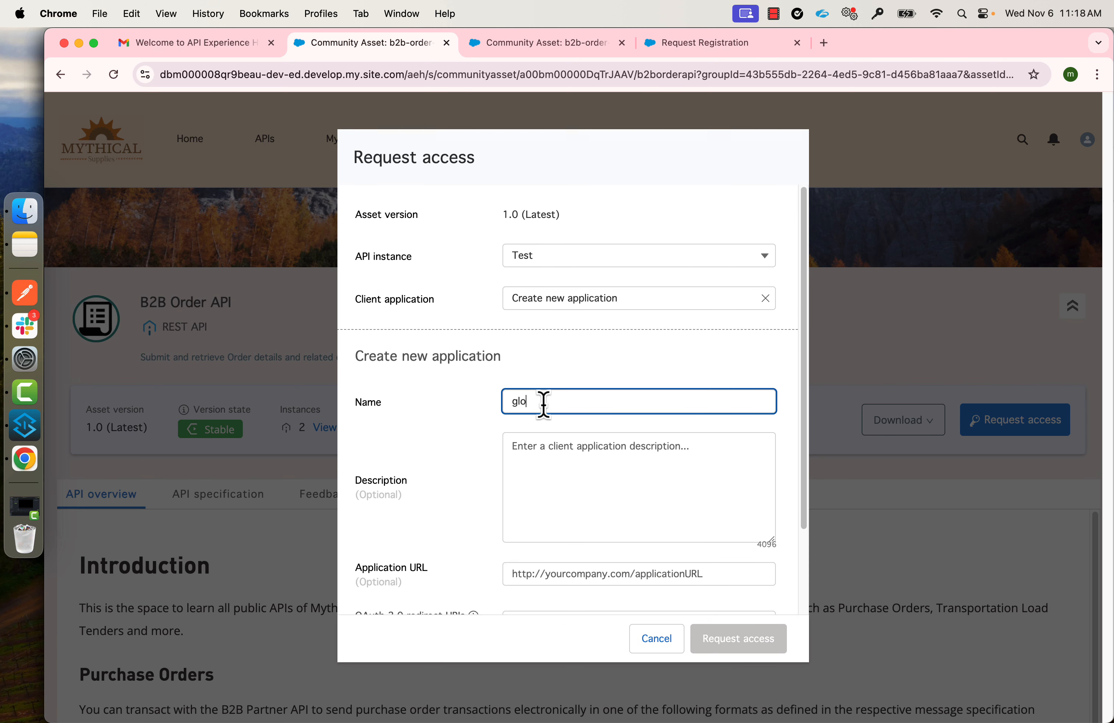
{"action": "left_click", "coordinate": [448, 438]}
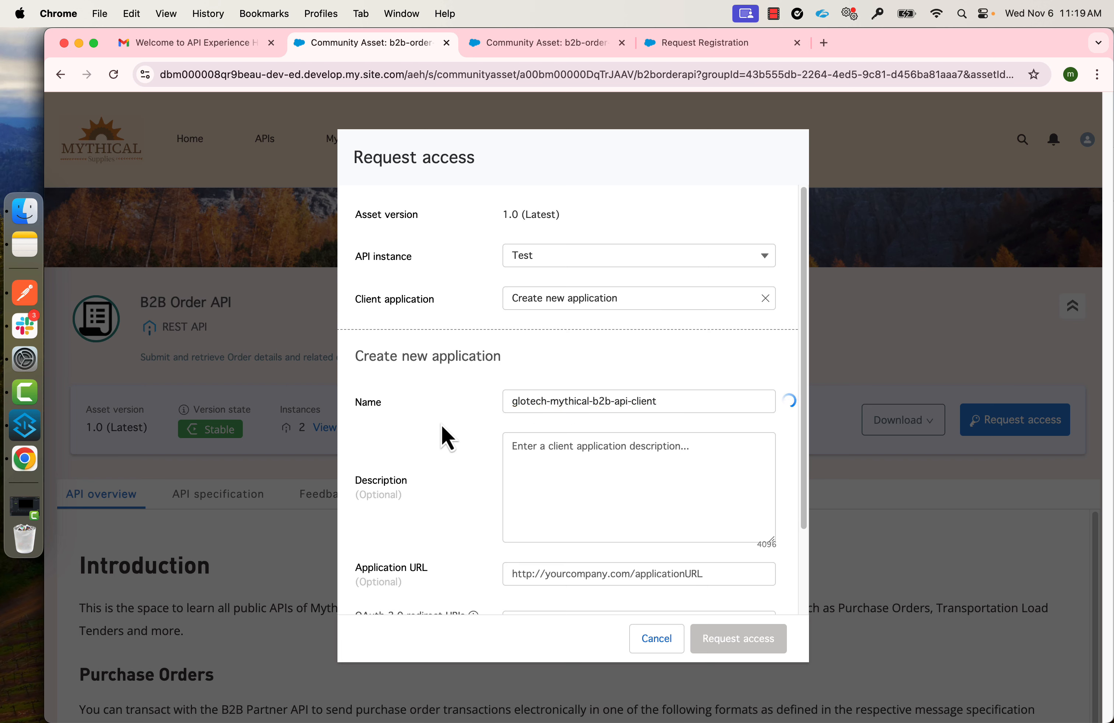
Browse the SLA tier options offered in the access request form.
{"action": "scroll", "coordinate": [446, 439], "scroll_direction": "down", "scroll_amount": 3}
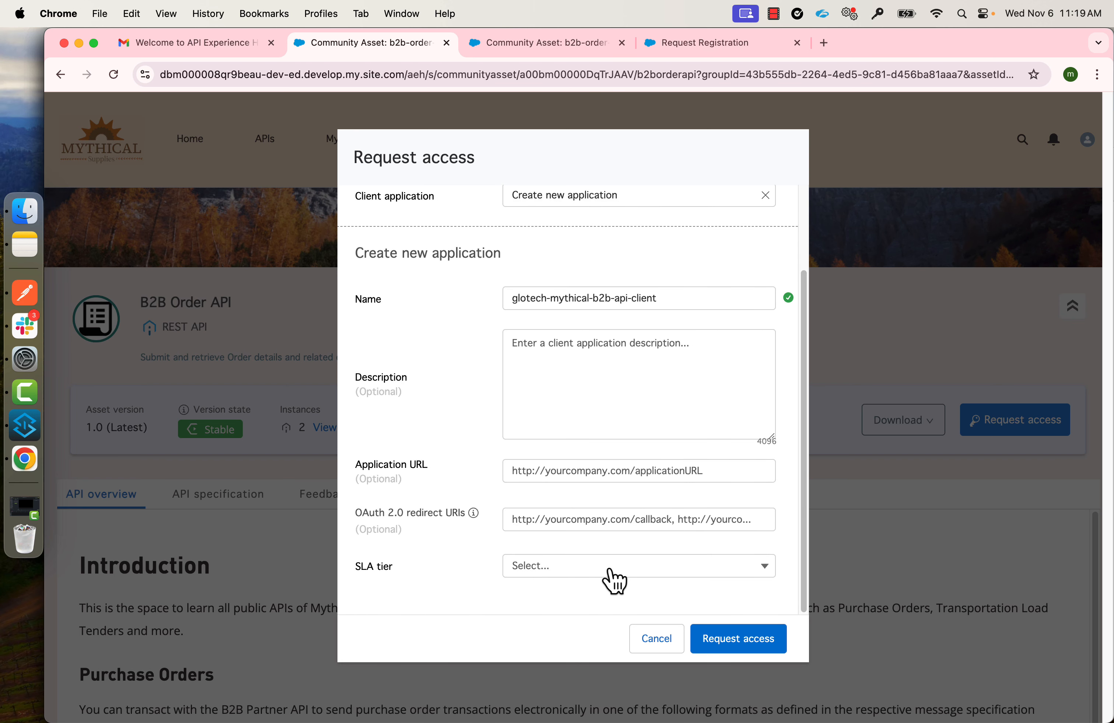
{"action": "left_click", "coordinate": [615, 581]}
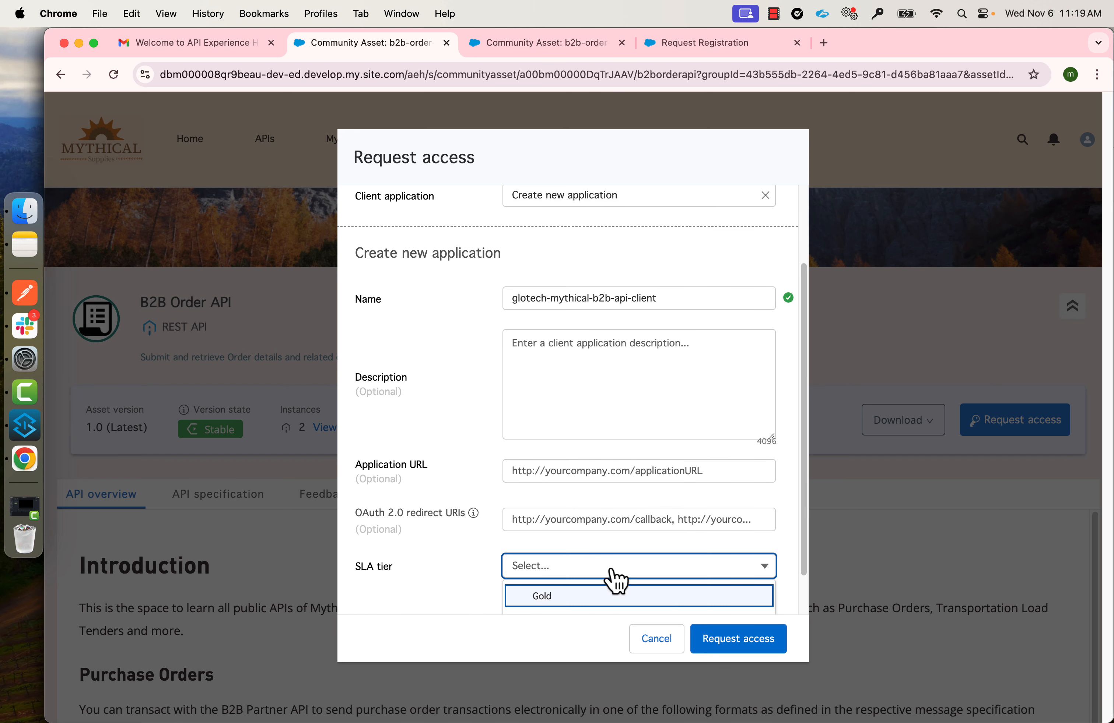
{"action": "scroll", "coordinate": [683, 579], "scroll_direction": "down", "scroll_amount": 1}
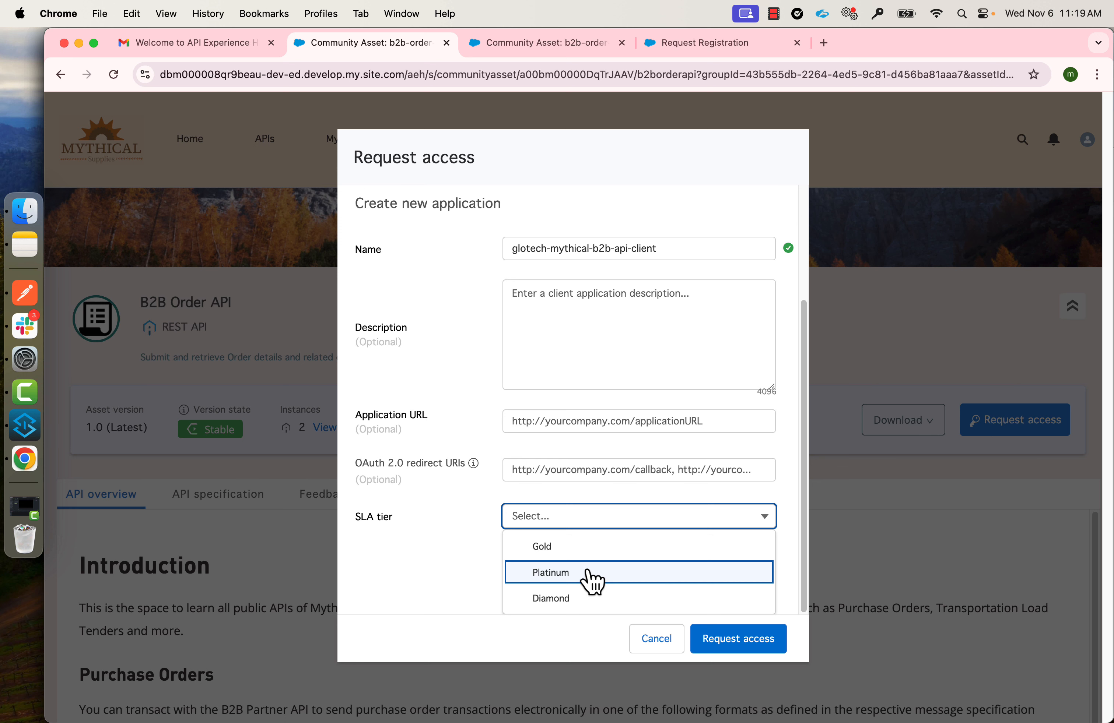
{"action": "key", "text": "Up"}
{"action": "key", "text": "Up"}
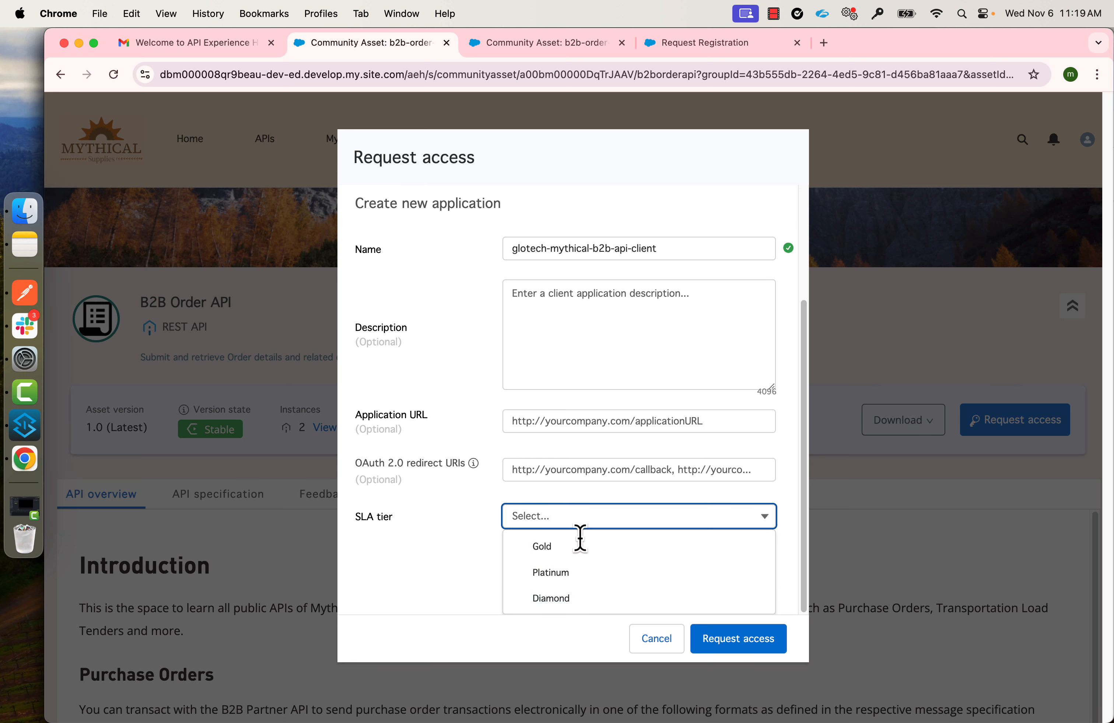
Check the B2B Order API's rate limiting policy and SLA tier approval settings in API Manager.
{"action": "key", "text": "super+grave"}
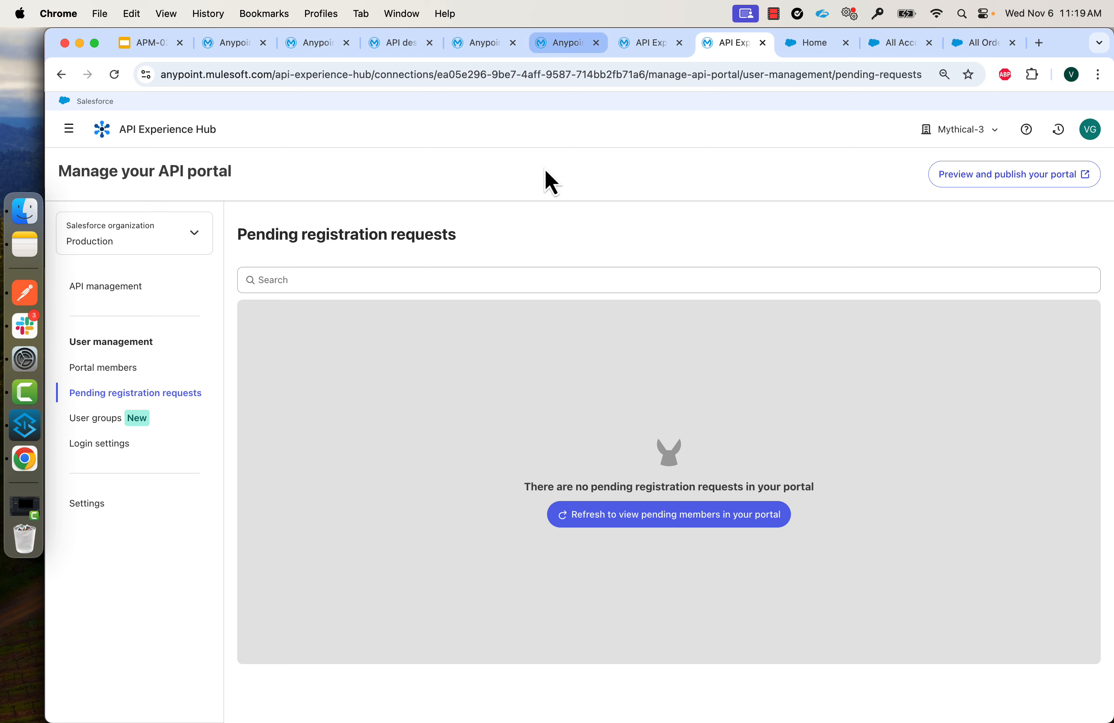
{"action": "left_click", "coordinate": [557, 51]}
{"action": "left_click", "coordinate": [547, 474]}
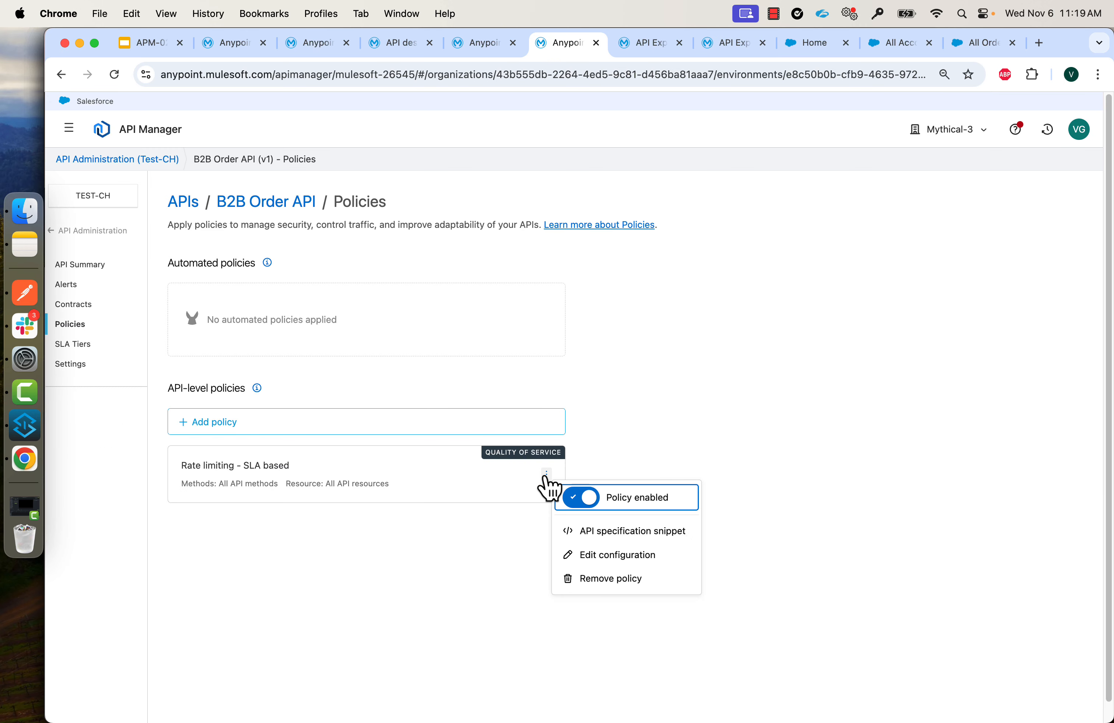
{"action": "left_click", "coordinate": [74, 345]}
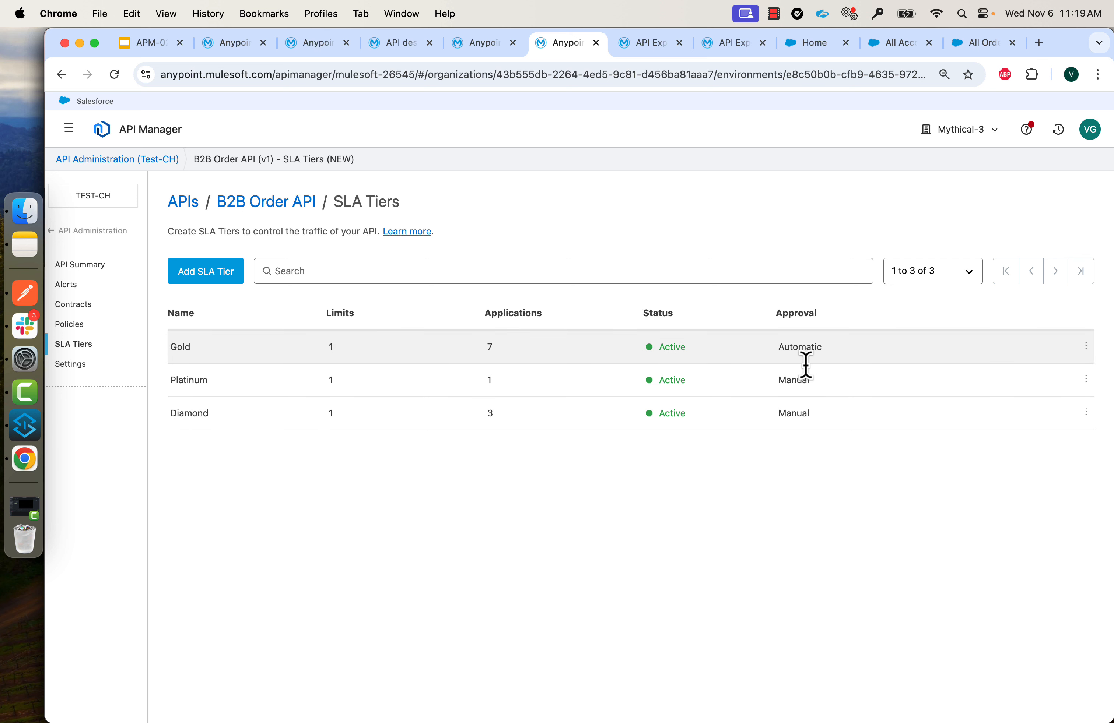
Pick the Diamond SLA tier and submit the B2B Order API access request.
{"action": "key", "text": "super+grave"}
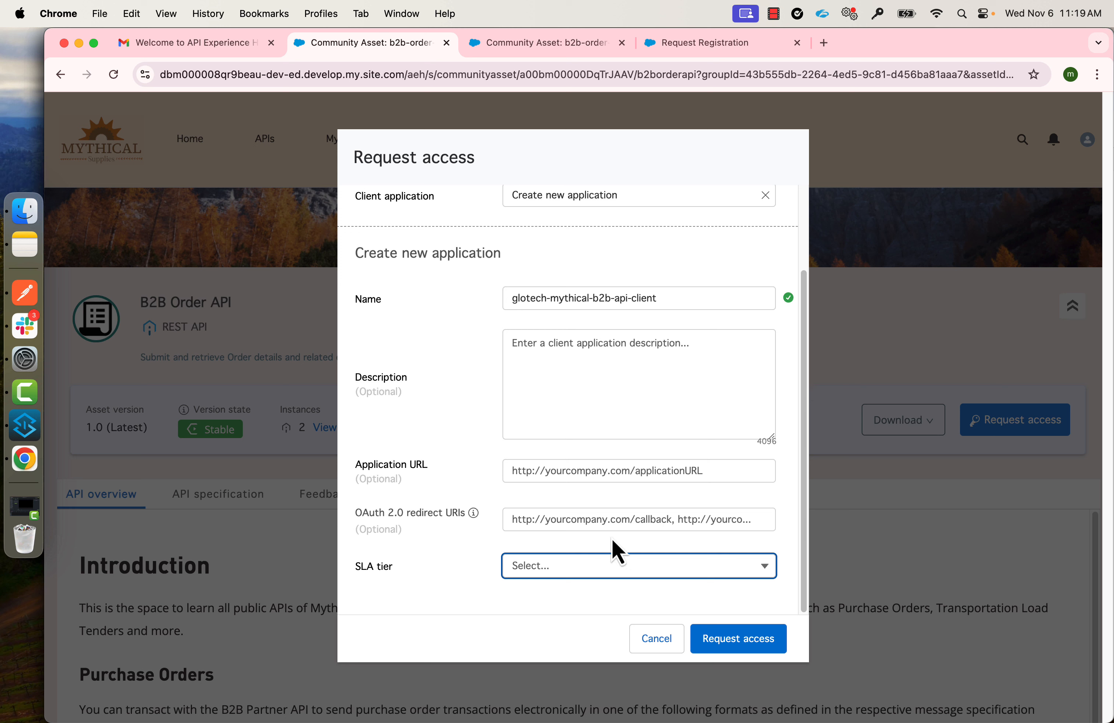
{"action": "left_click", "coordinate": [550, 568]}
{"action": "left_click", "coordinate": [546, 605]}
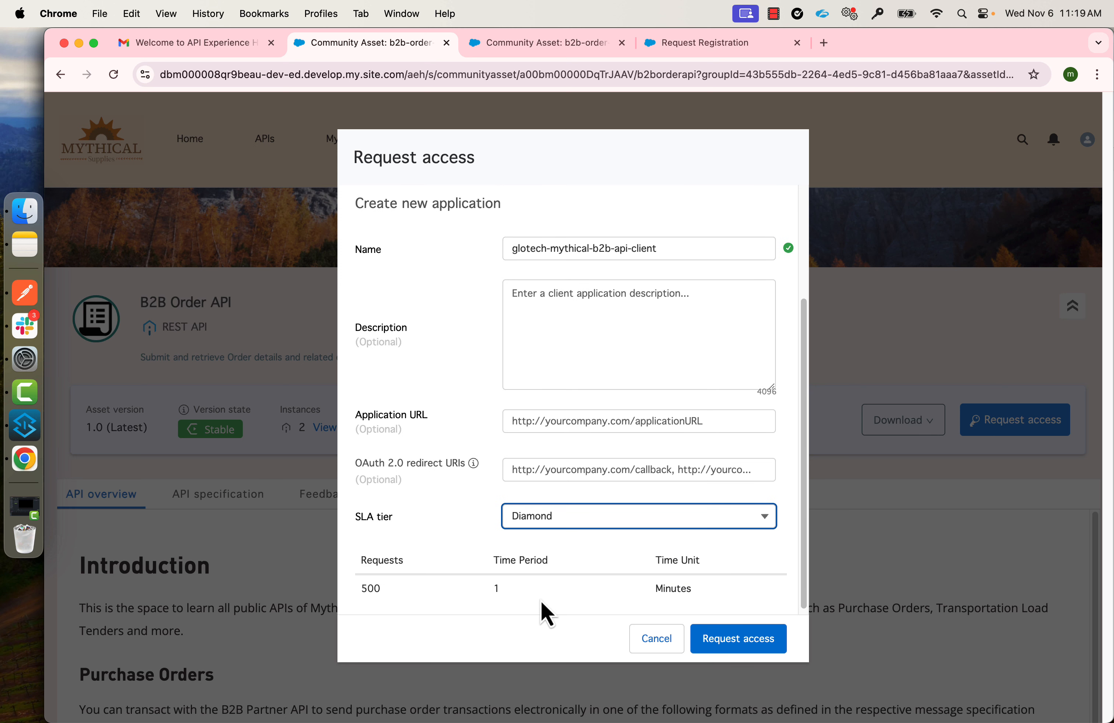
{"action": "left_click", "coordinate": [604, 551]}
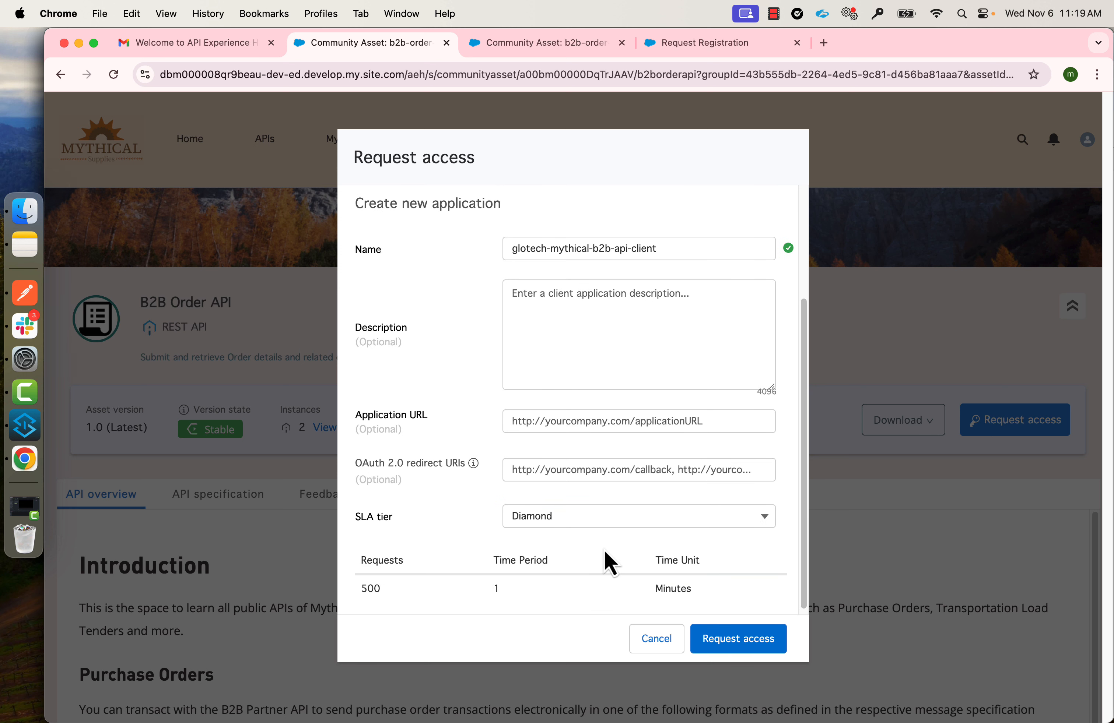
{"action": "scroll", "coordinate": [604, 549], "scroll_direction": "down", "scroll_amount": 1}
{"action": "left_click", "coordinate": [732, 640]}
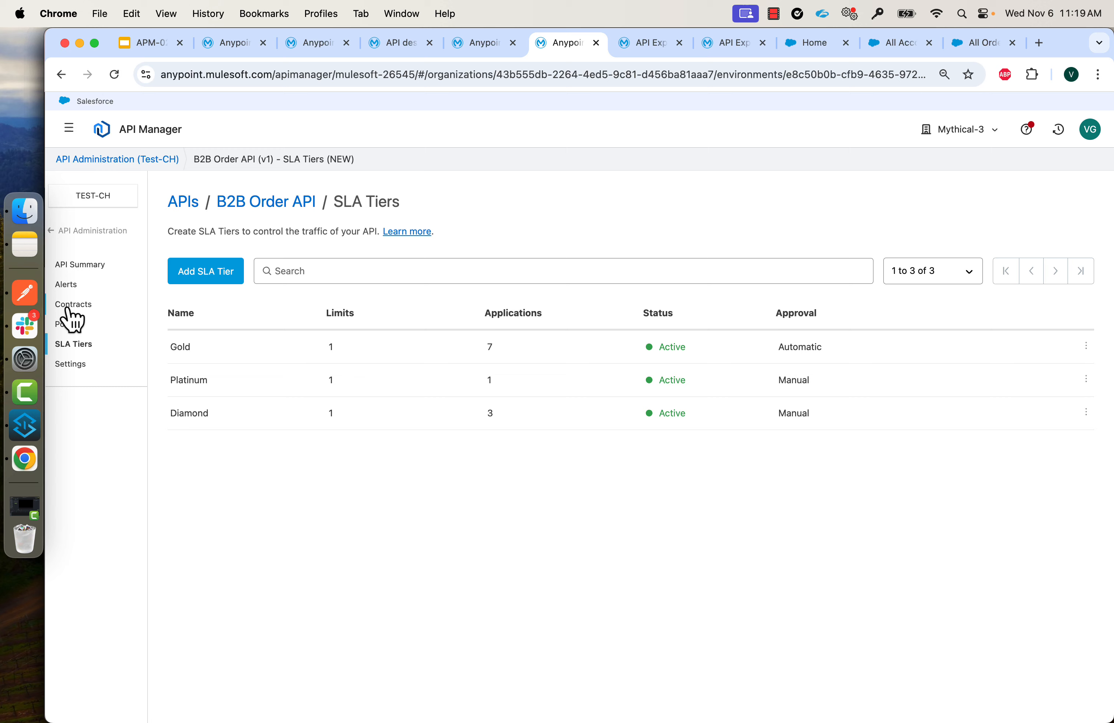
Find glotech's pending Diamond request under B2B Order API Contracts and check its notification email.
{"action": "left_click", "coordinate": [73, 311]}
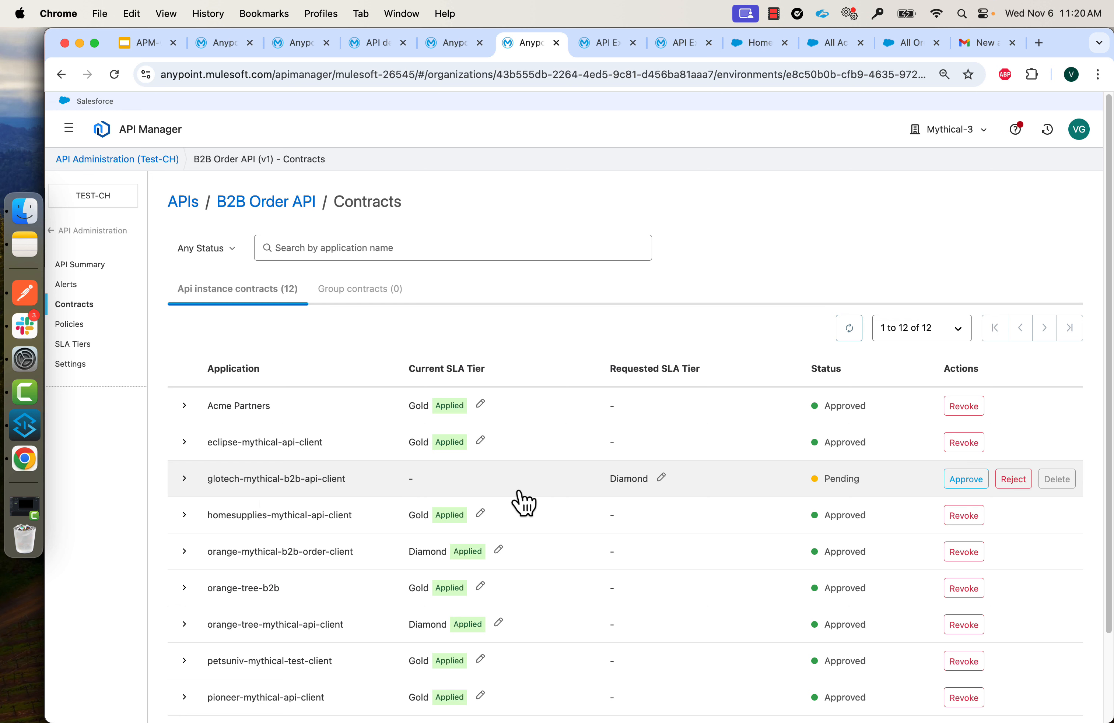
{"action": "left_click", "coordinate": [981, 43]}
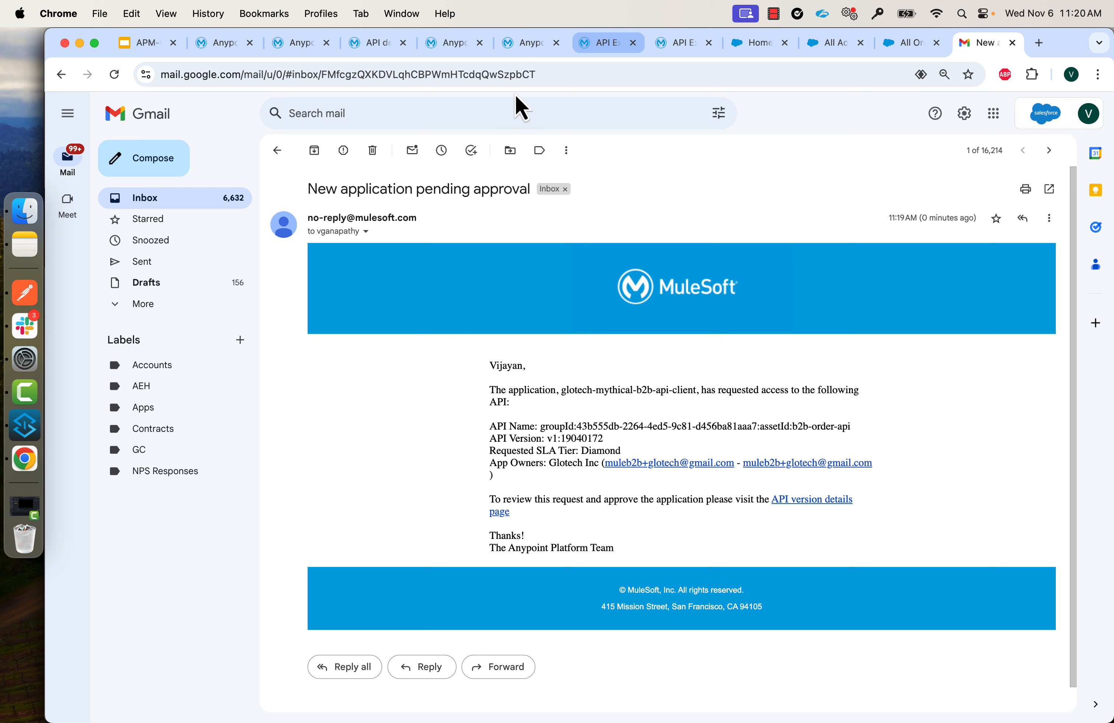
{"action": "left_click", "coordinate": [526, 45]}
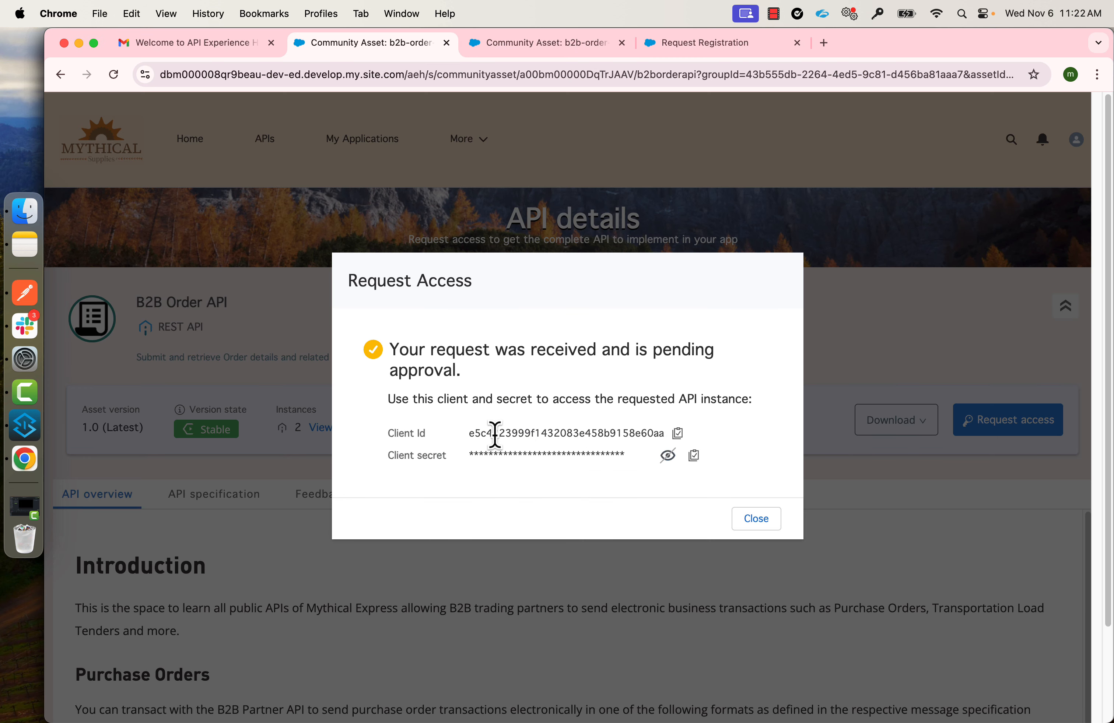
Dismiss the confirmation and open glotech-mythical-b2b-api-client's credentials and contract under My Applications.
{"action": "left_click", "coordinate": [746, 518]}
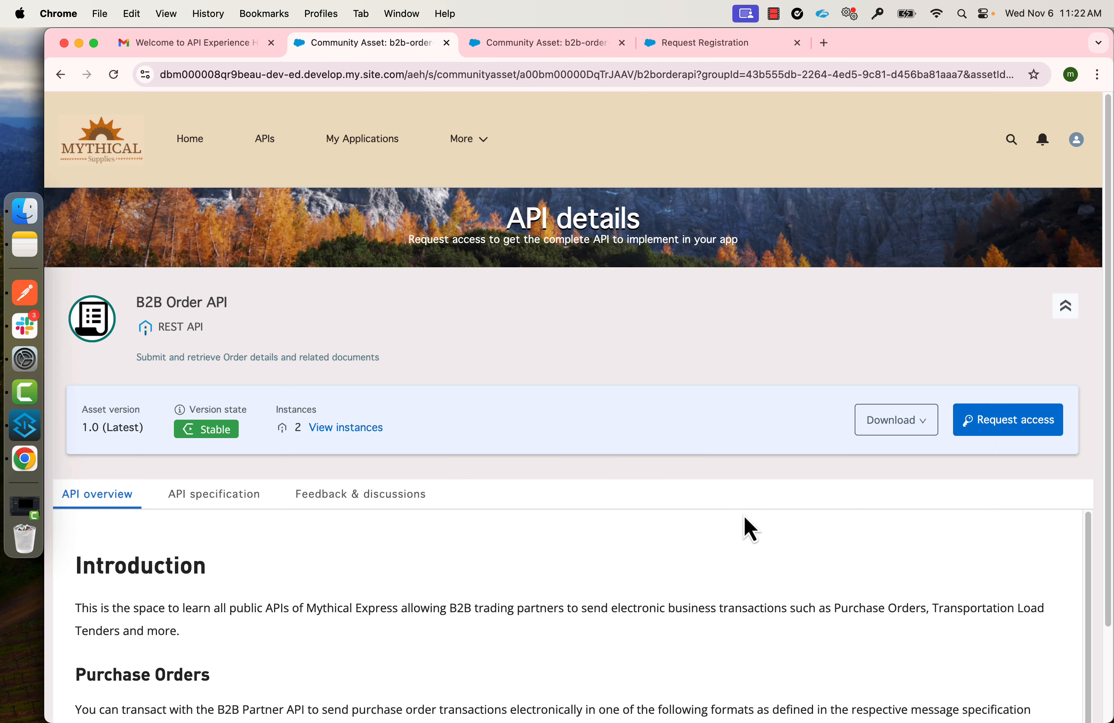
{"action": "left_click", "coordinate": [376, 144]}
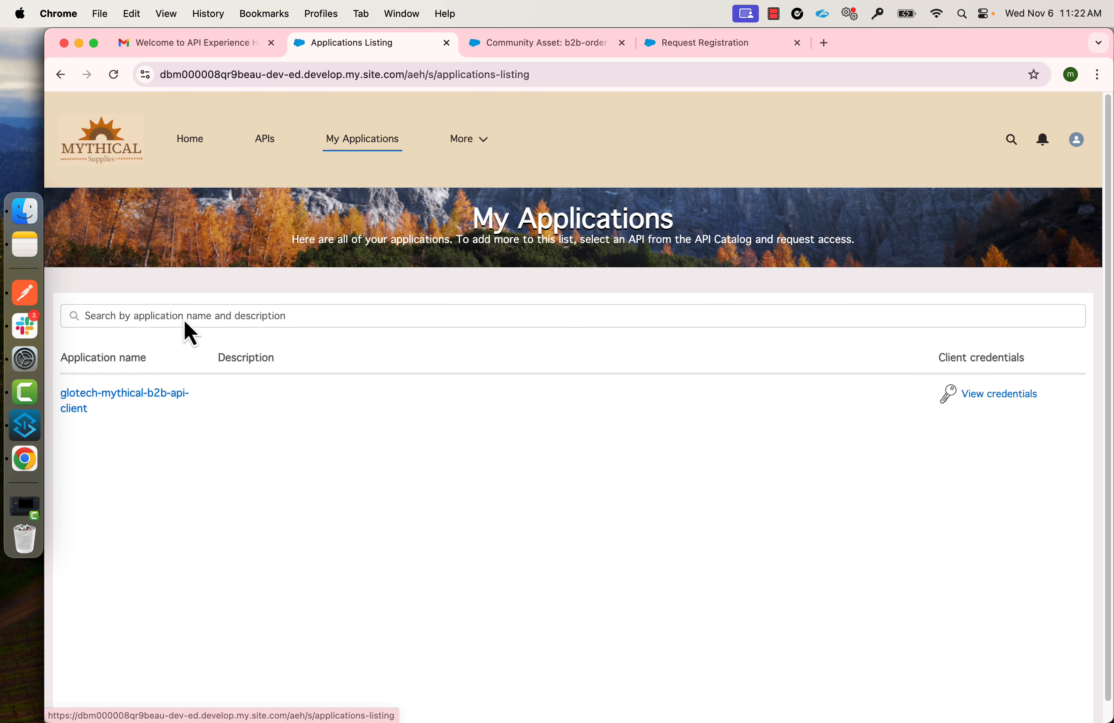
{"action": "left_click", "coordinate": [106, 409]}
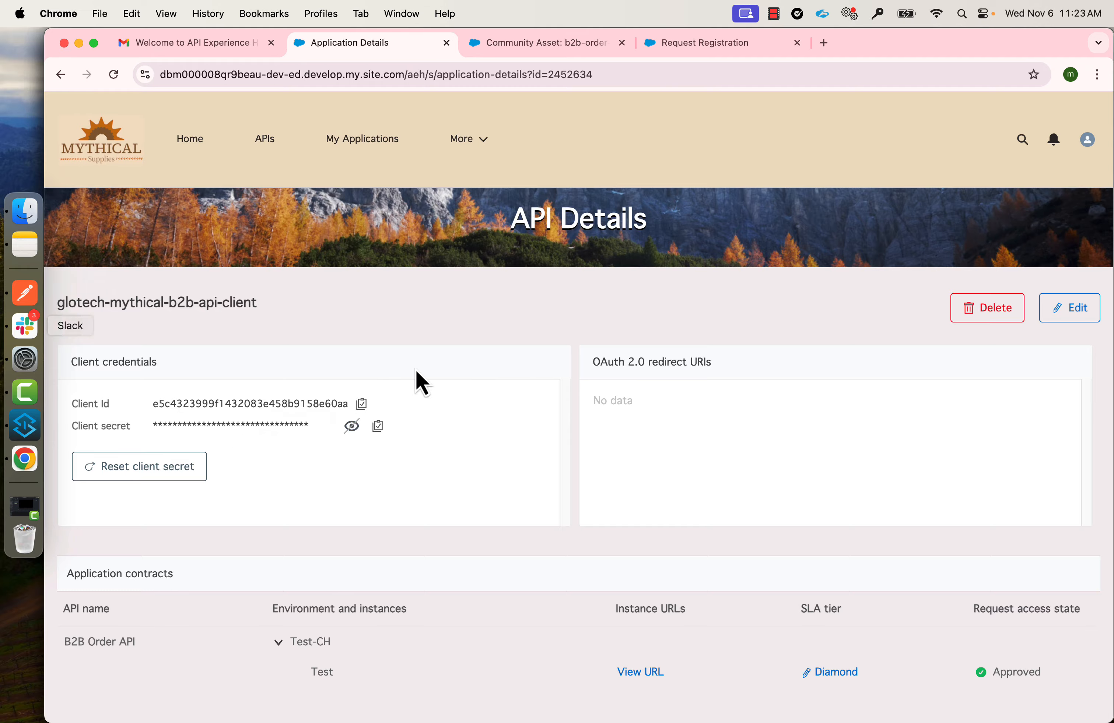
{"action": "key", "text": "super+Tab"}
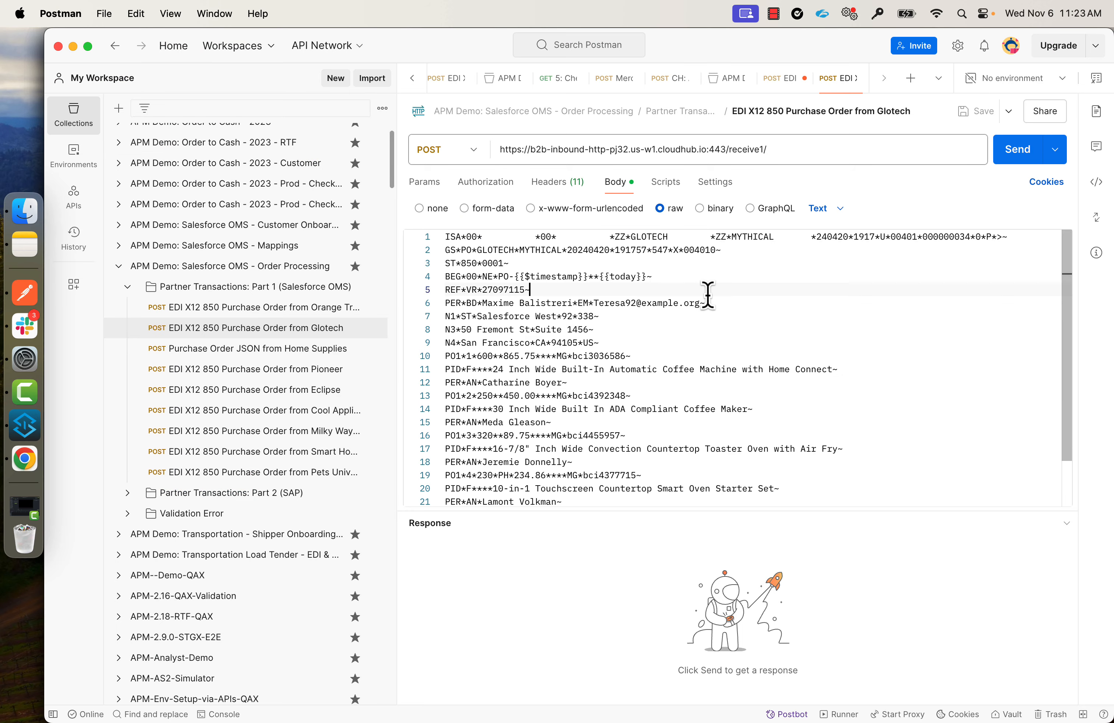
Inspect the Glotech 850 request's body (transaction code 850, MYTHICAL) and its headers.
{"action": "left_click_drag", "start_coordinate": [461, 263], "coordinate": [478, 264]}
{"action": "left_click", "coordinate": [743, 237]}
{"action": "double_click", "coordinate": [751, 237]}
{"action": "left_click", "coordinate": [558, 185]}
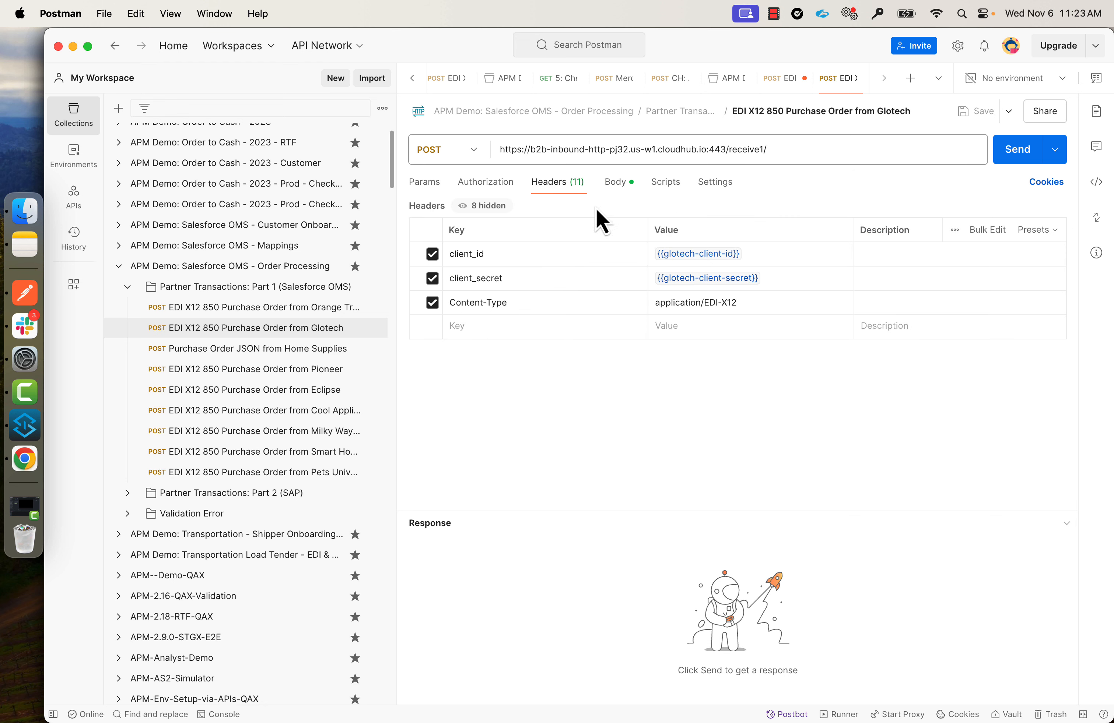
{"action": "mouse_move", "coordinate": [689, 251]}
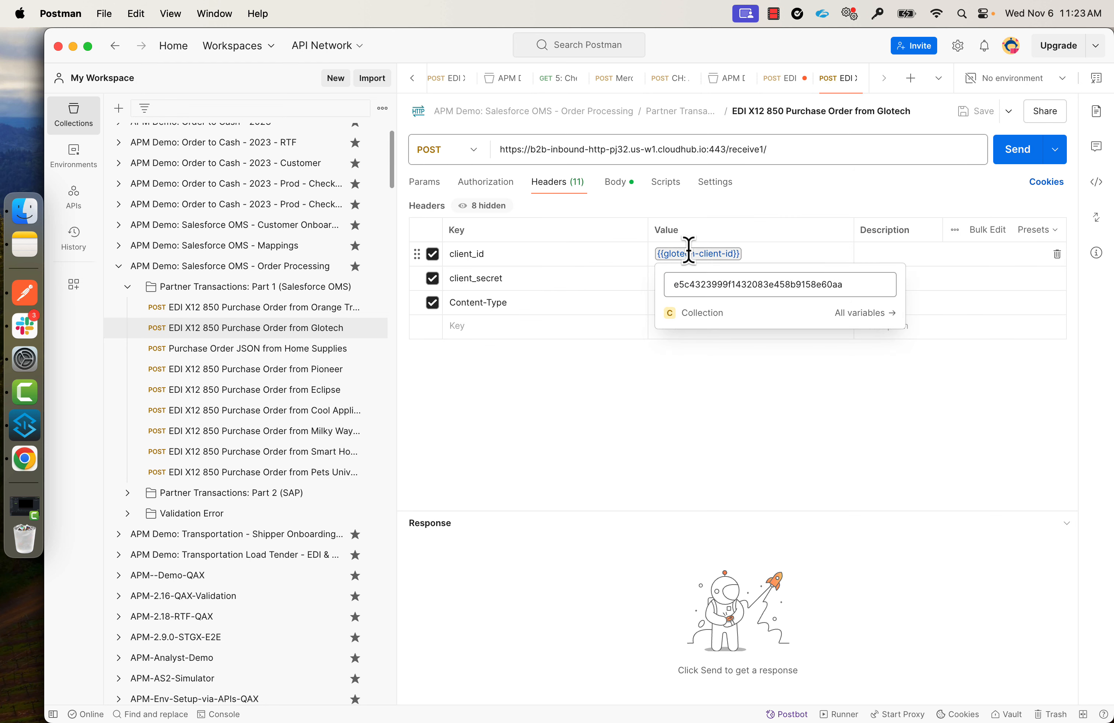
{"action": "key", "text": "super+Tab"}
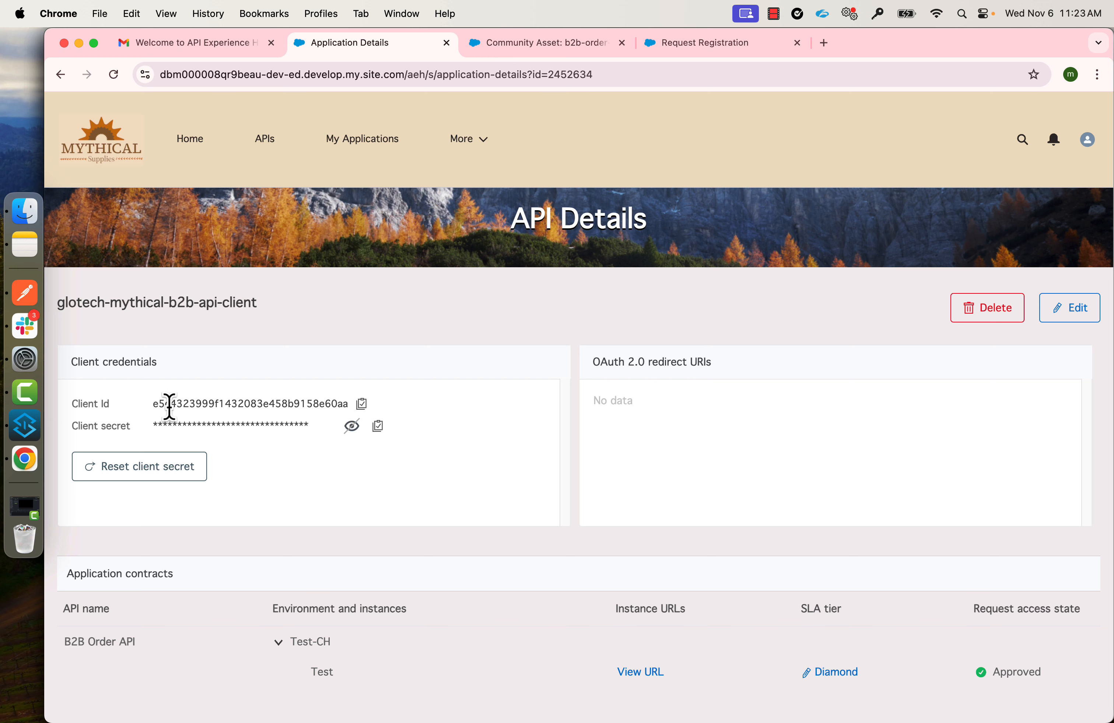
{"action": "key", "text": "super+Tab"}
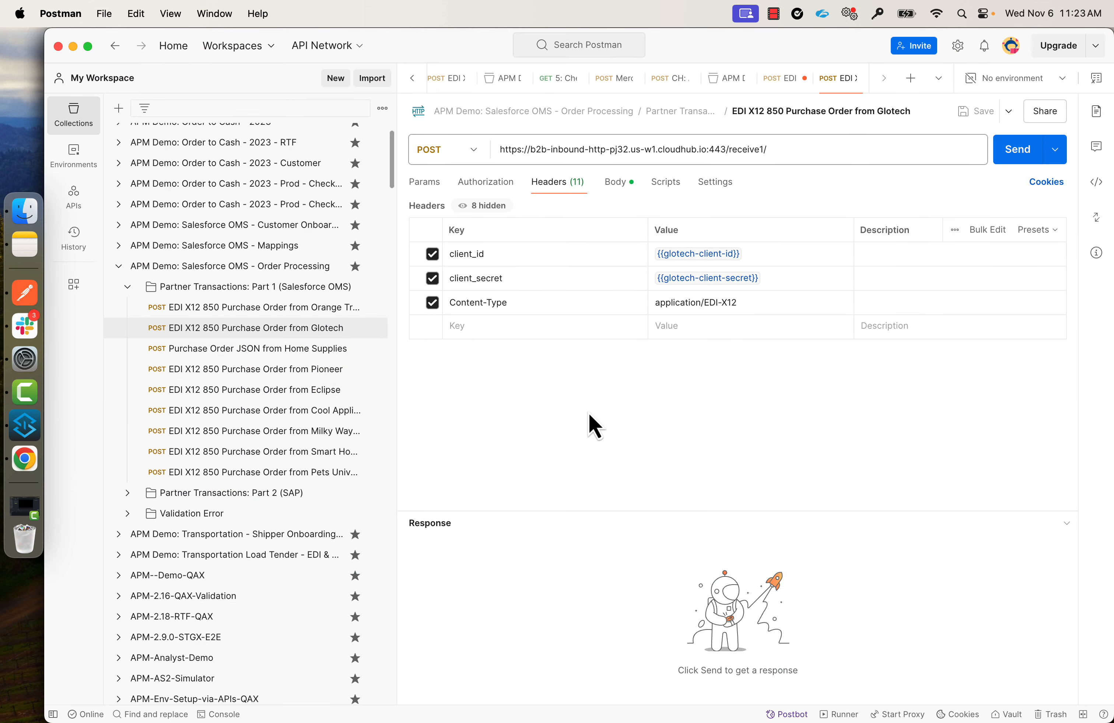
Send the raw EDI X12 850 purchase order, getting 202 Accepted, and bring up Salesforce order summaries.
{"action": "left_click", "coordinate": [615, 182]}
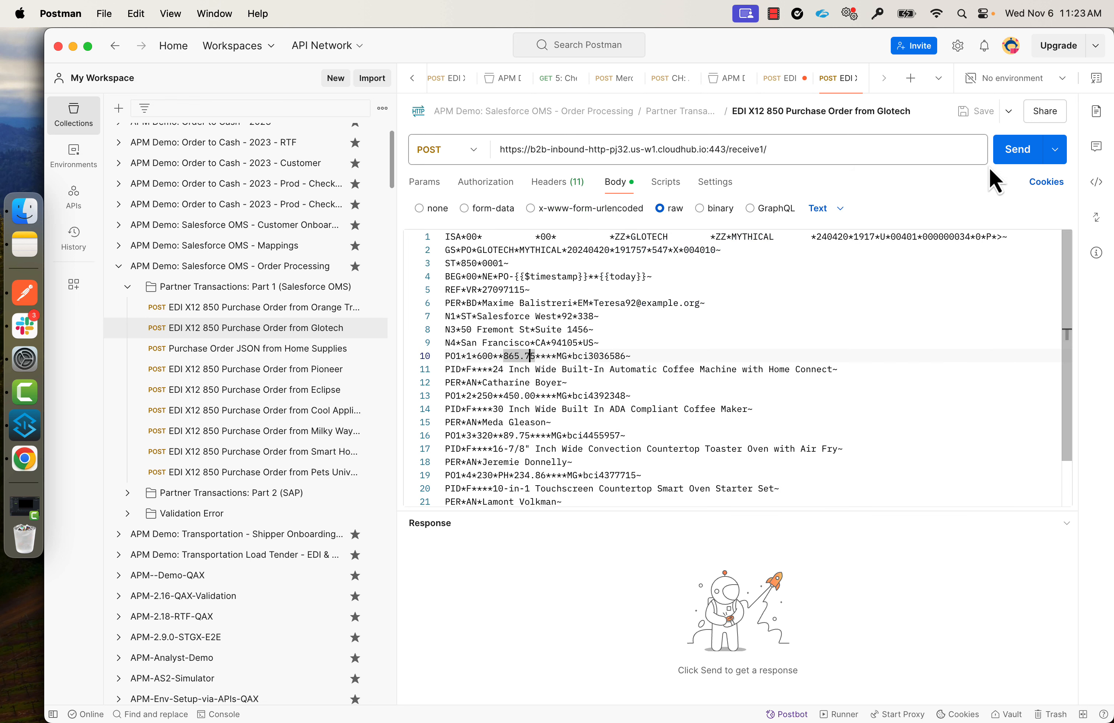
{"action": "left_click", "coordinate": [1017, 152]}
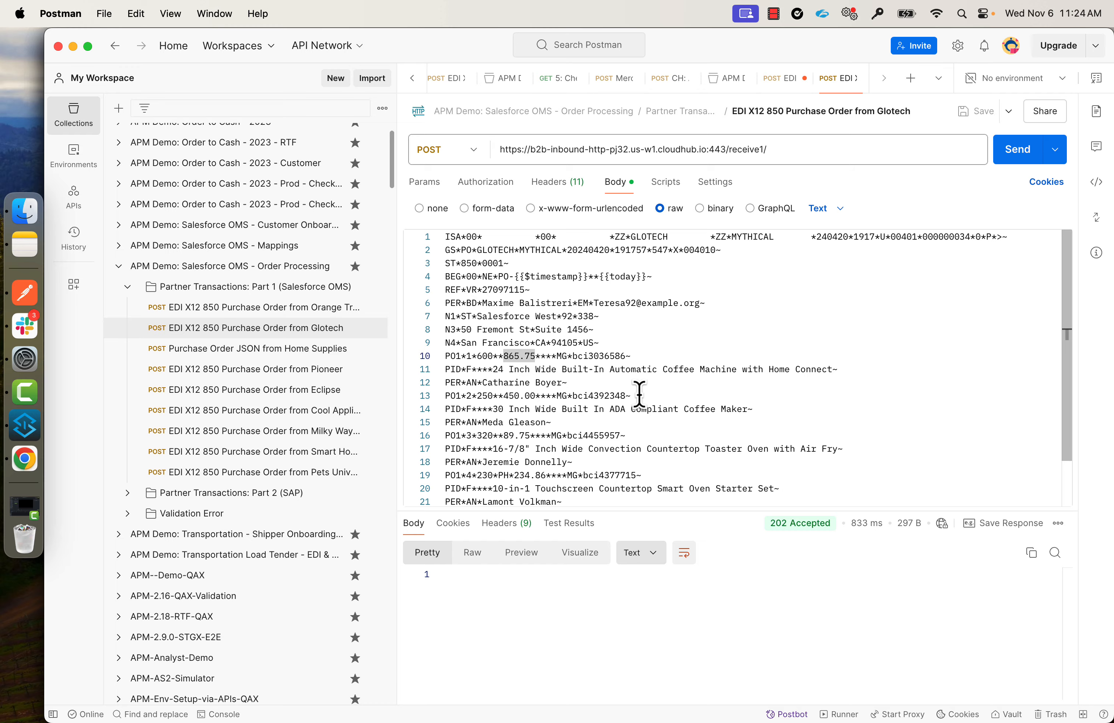
{"action": "key", "text": "super+Tab"}
{"action": "left_click", "coordinate": [899, 43]}
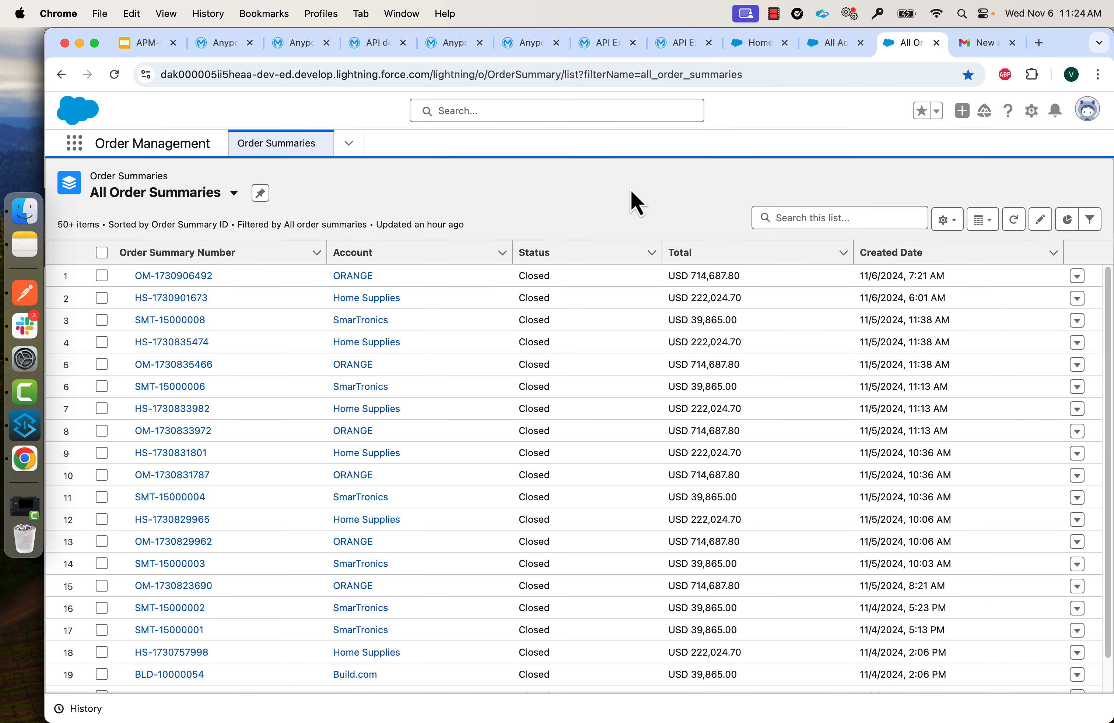
{"action": "left_click", "coordinate": [1014, 220]}
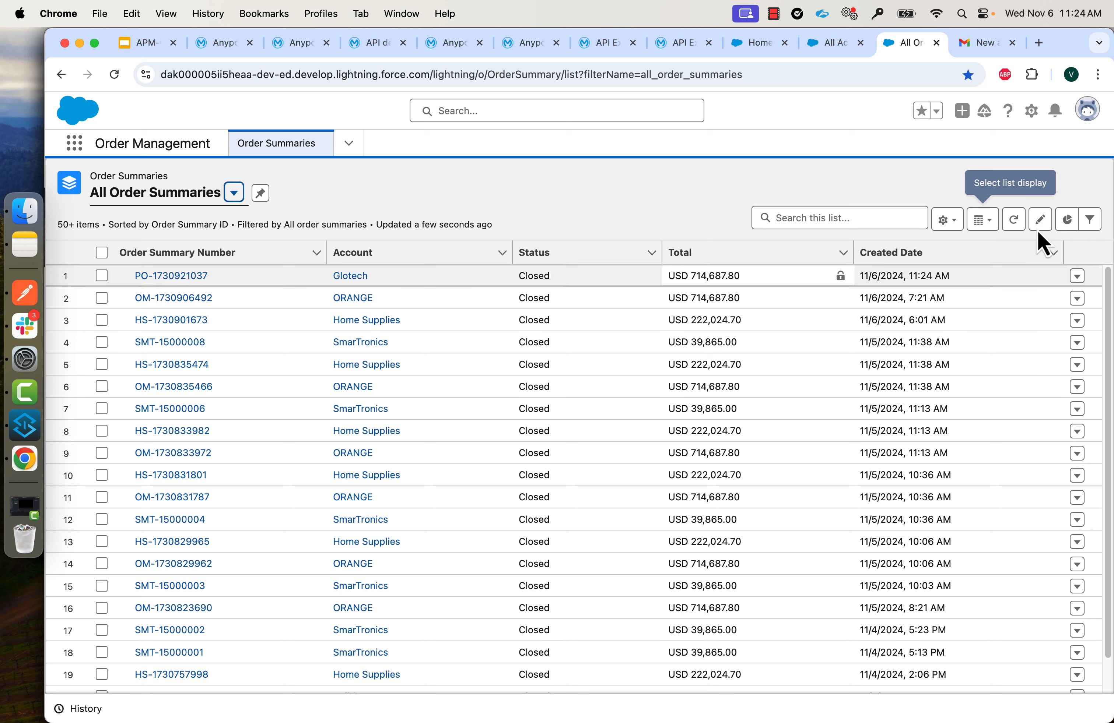
{"action": "left_click", "coordinate": [161, 280]}
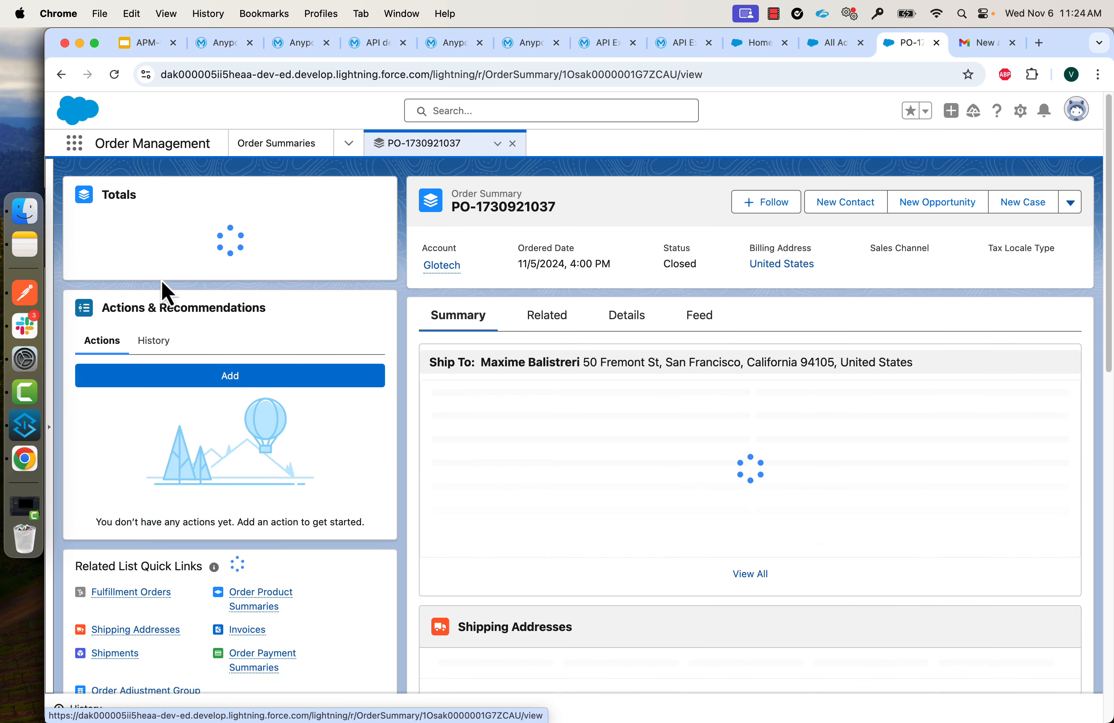
{"action": "scroll", "coordinate": [161, 281], "scroll_direction": "down", "scroll_amount": 4}
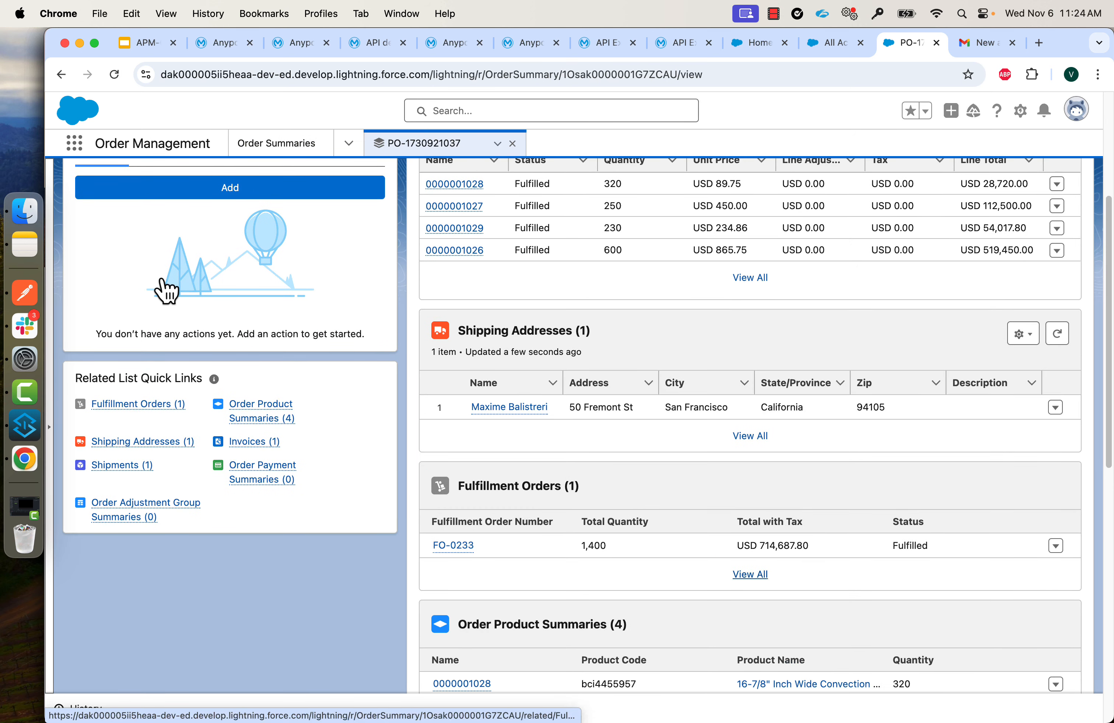
{"action": "scroll", "coordinate": [166, 289], "scroll_direction": "down", "scroll_amount": 3}
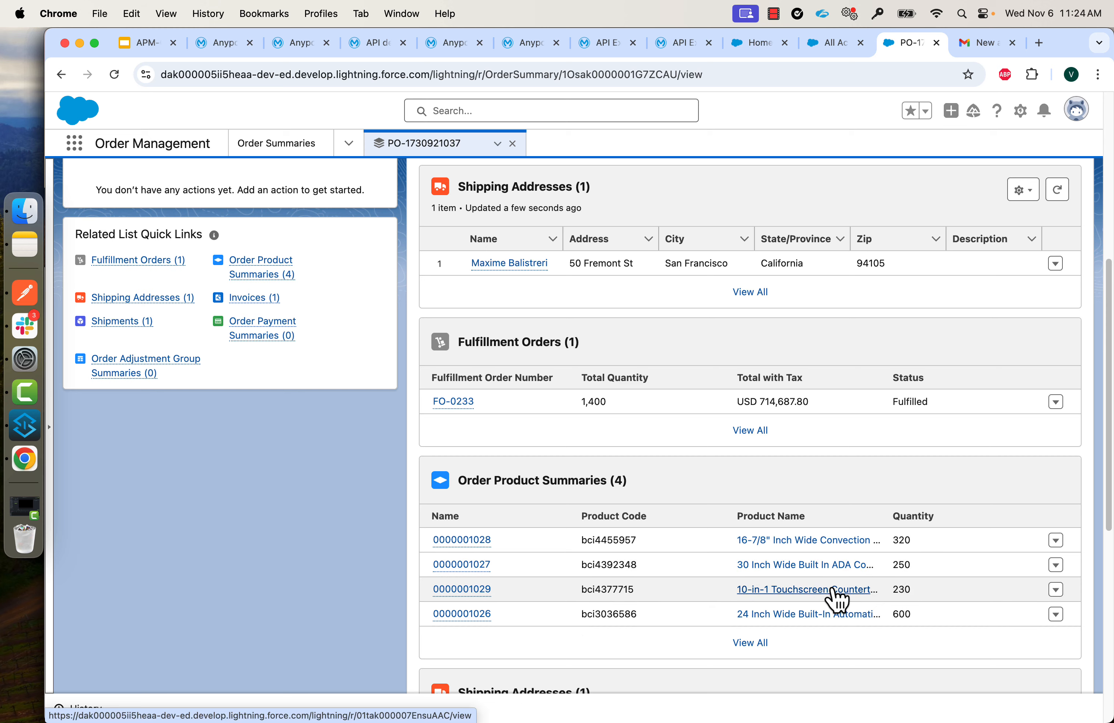
Compare with the sent EDI body, marking line 11's product size and line 10's quantity 600.
{"action": "key", "text": "super+Tab"}
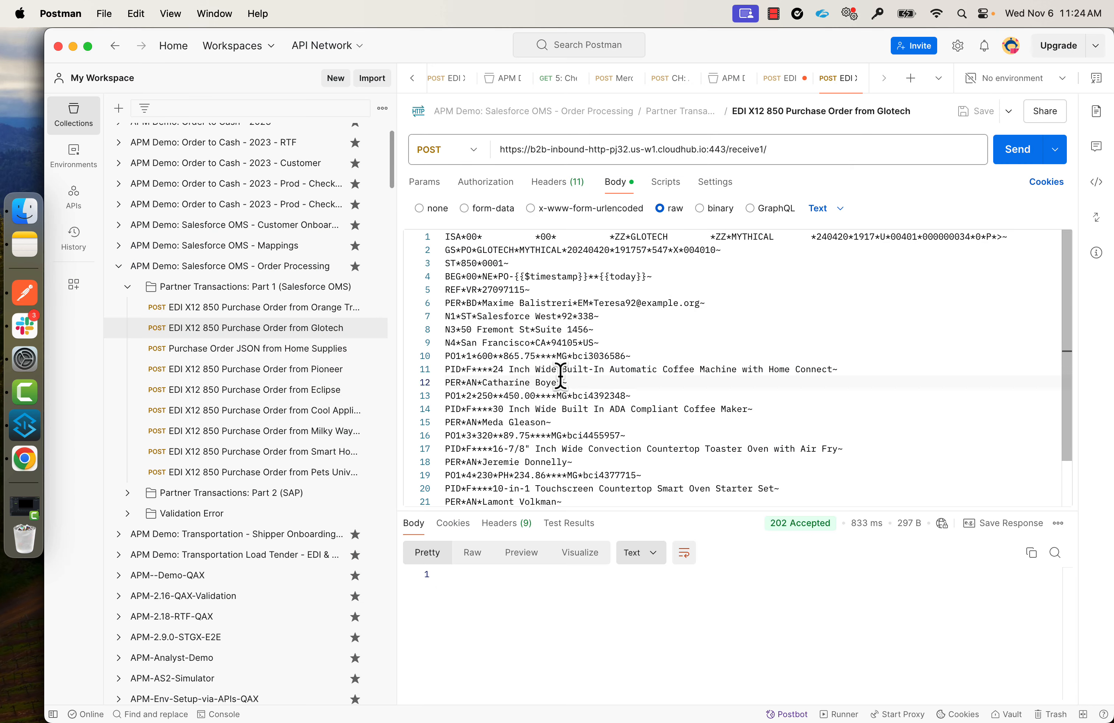
{"action": "left_click", "coordinate": [504, 370]}
{"action": "left_click_drag", "start_coordinate": [504, 370], "coordinate": [554, 369]}
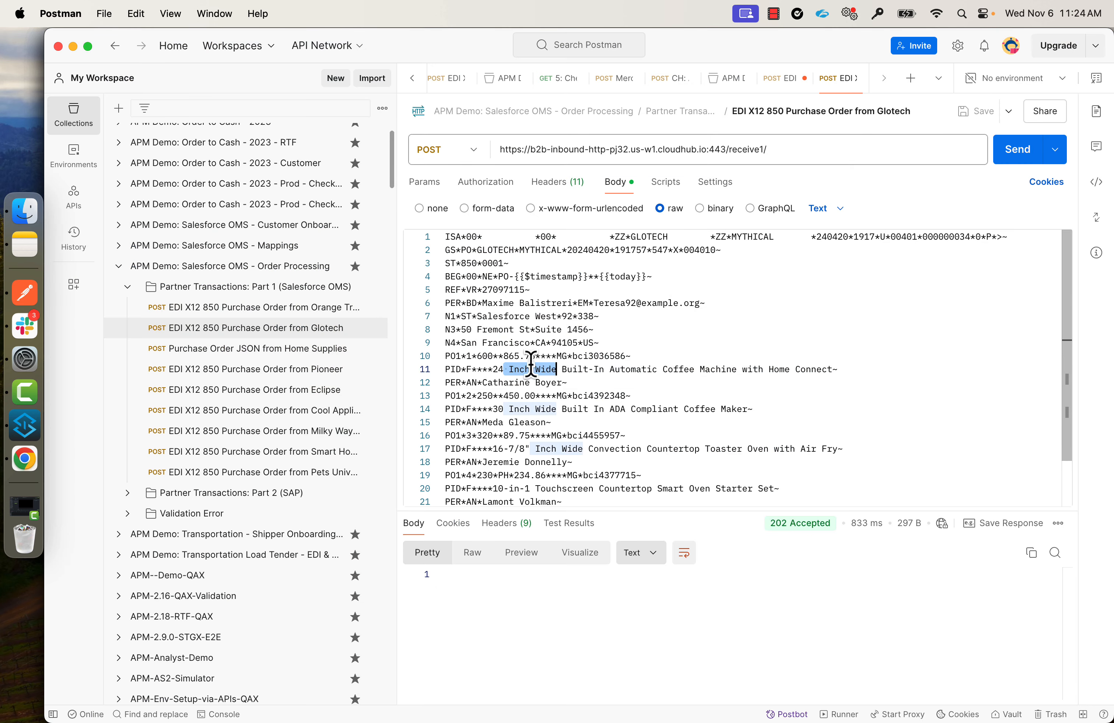
{"action": "left_click_drag", "start_coordinate": [477, 358], "coordinate": [492, 359]}
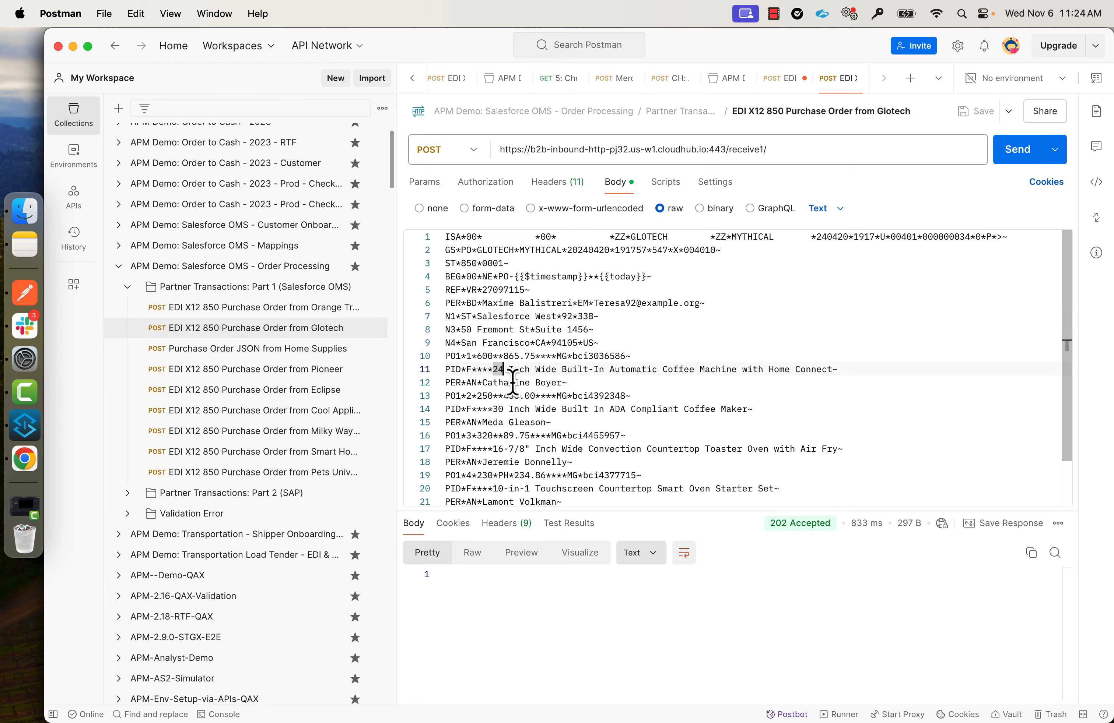
Review the order's remaining product lines, Posted invoice and dispatched shipment.
{"action": "key", "text": "super+Tab"}
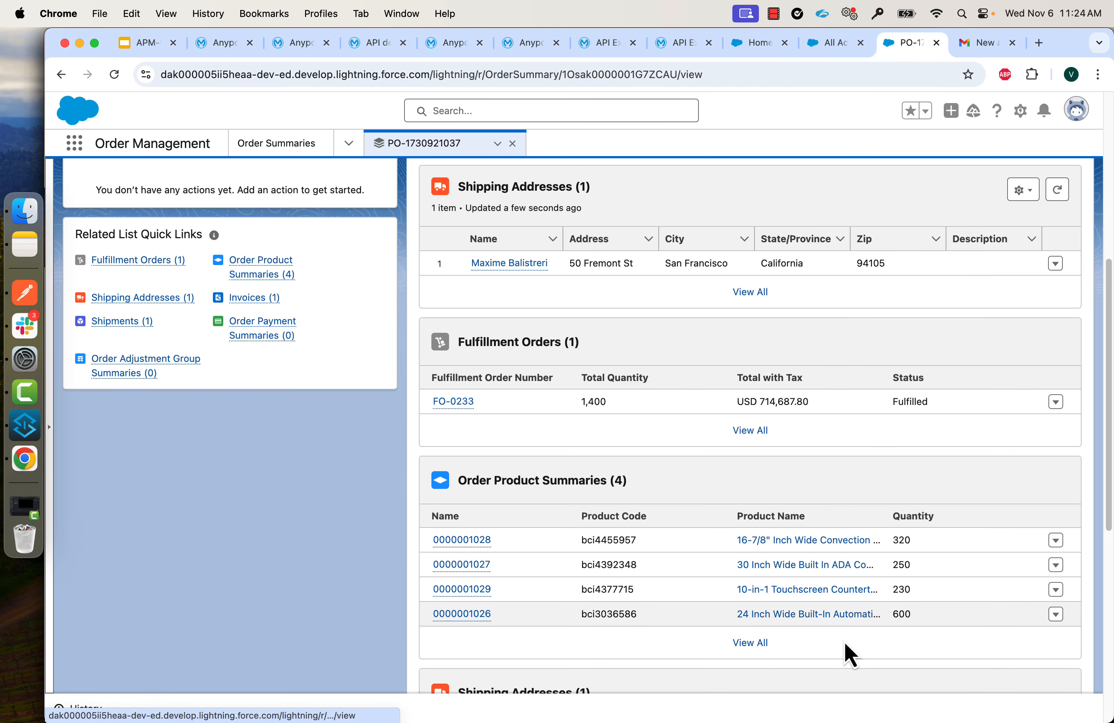
{"action": "scroll", "coordinate": [885, 547], "scroll_direction": "down", "scroll_amount": 2}
{"action": "scroll", "coordinate": [885, 547], "scroll_direction": "down", "scroll_amount": 15}
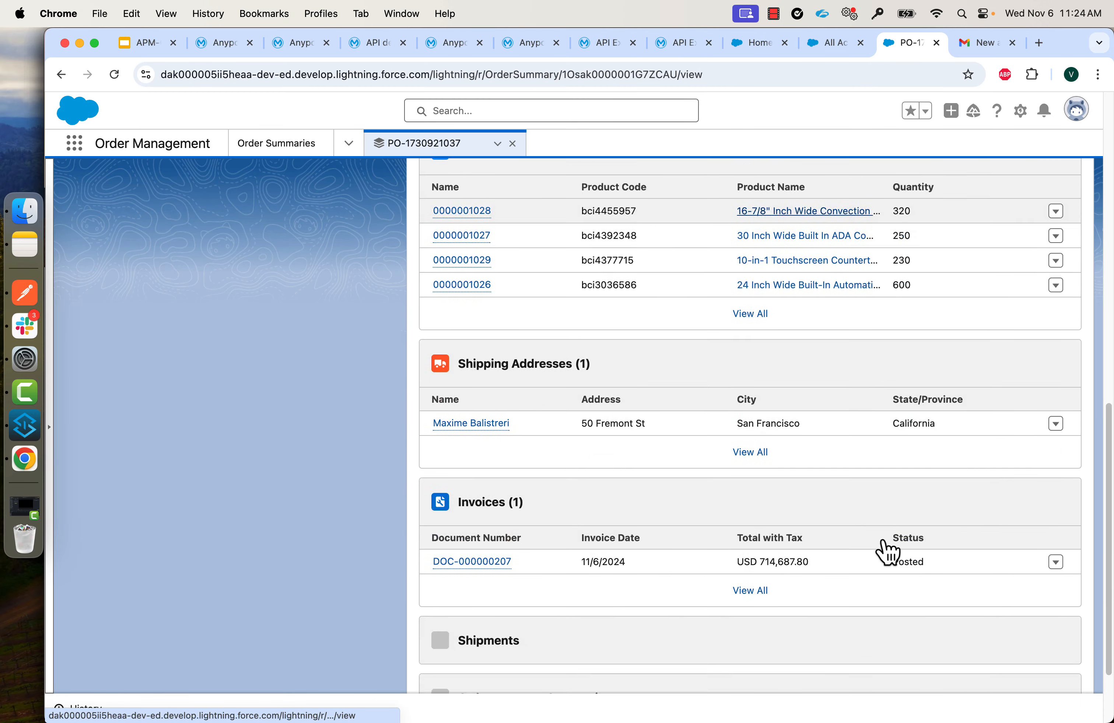
{"action": "mouse_move", "coordinate": [506, 521]}
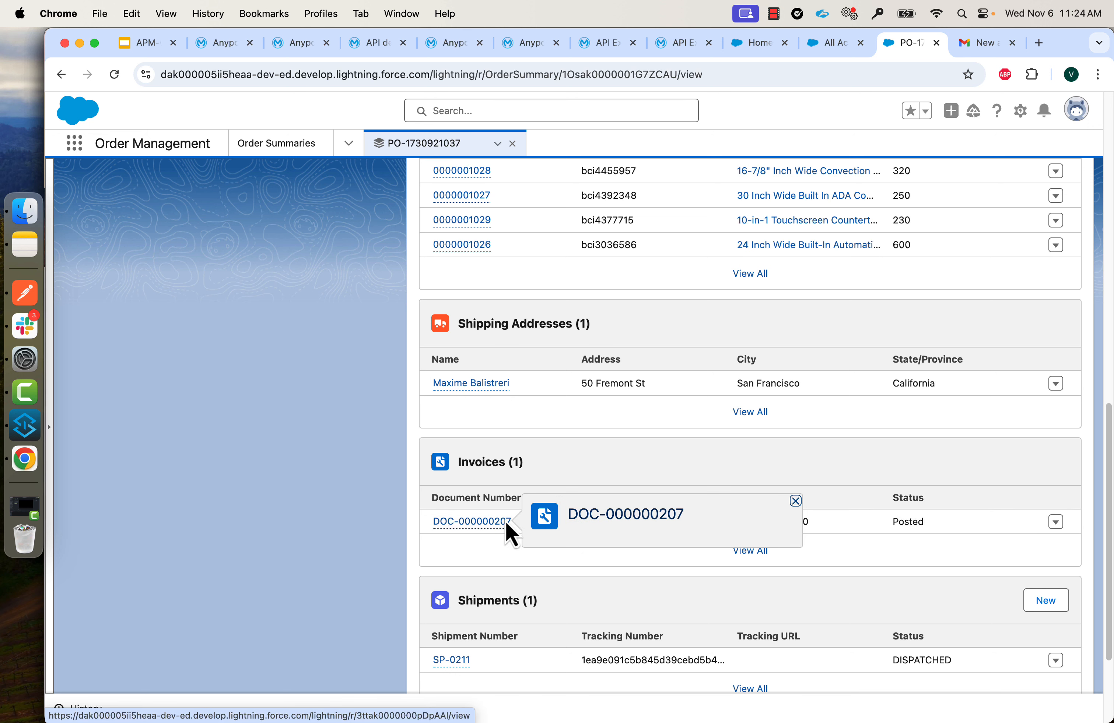
{"action": "scroll", "coordinate": [711, 446], "scroll_direction": "down", "scroll_amount": 2}
{"action": "scroll", "coordinate": [714, 442], "scroll_direction": "down", "scroll_amount": 4}
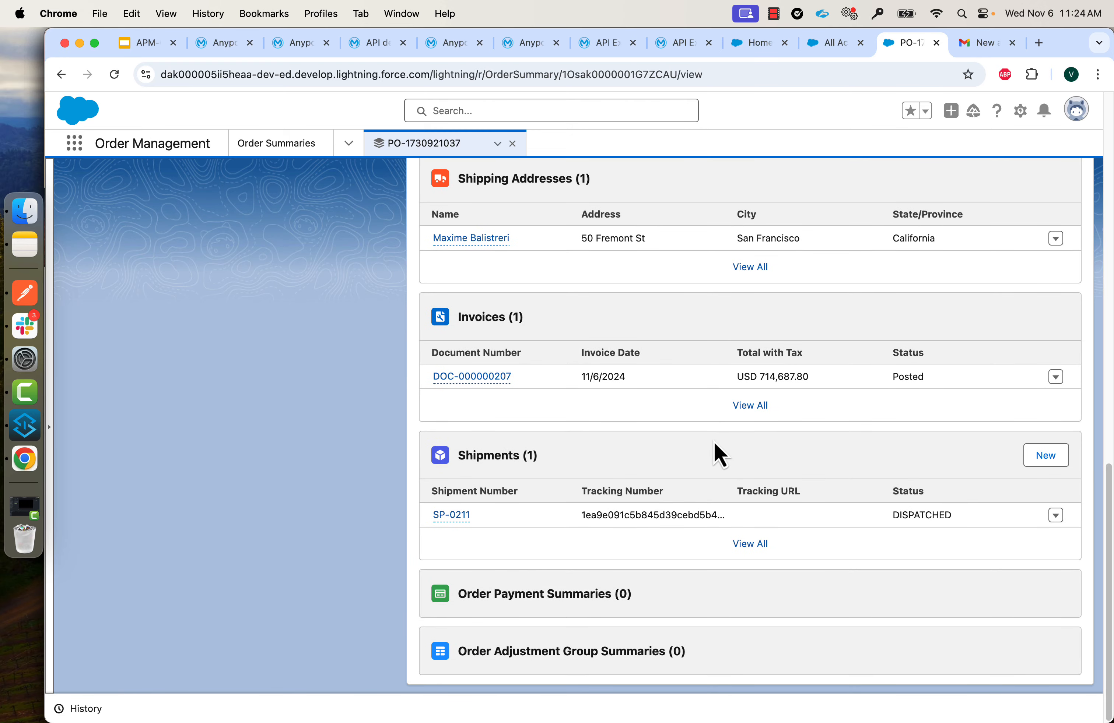
{"action": "scroll", "coordinate": [838, 478], "scroll_direction": "up", "scroll_amount": 20}
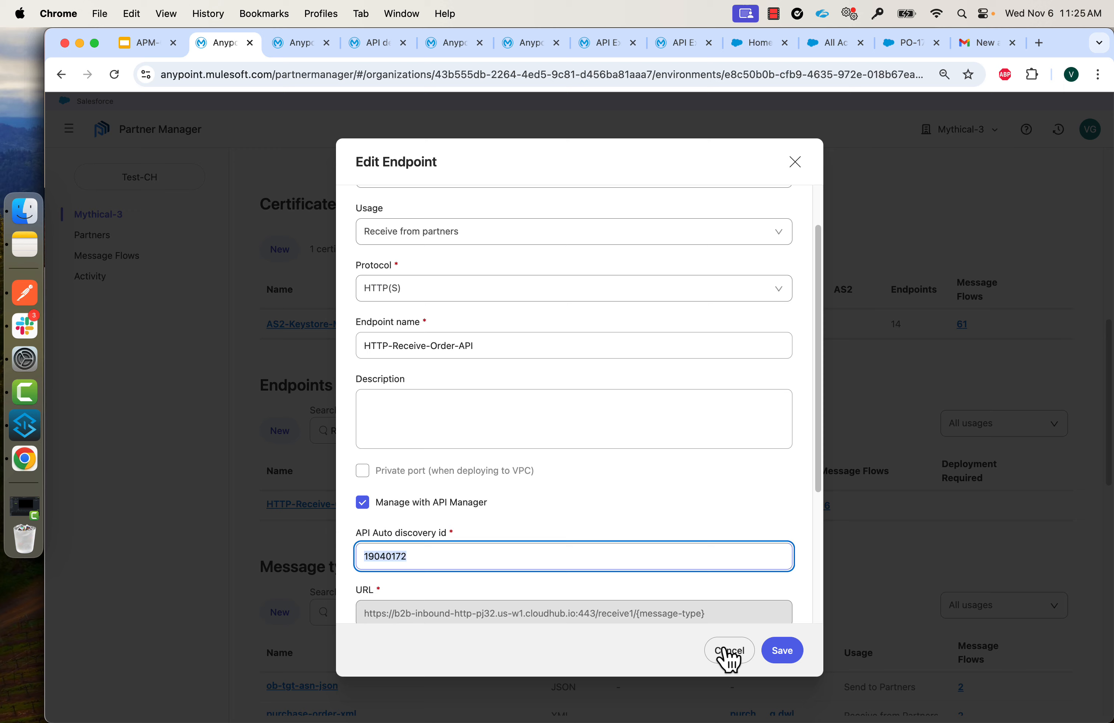
{"action": "left_click", "coordinate": [727, 651]}
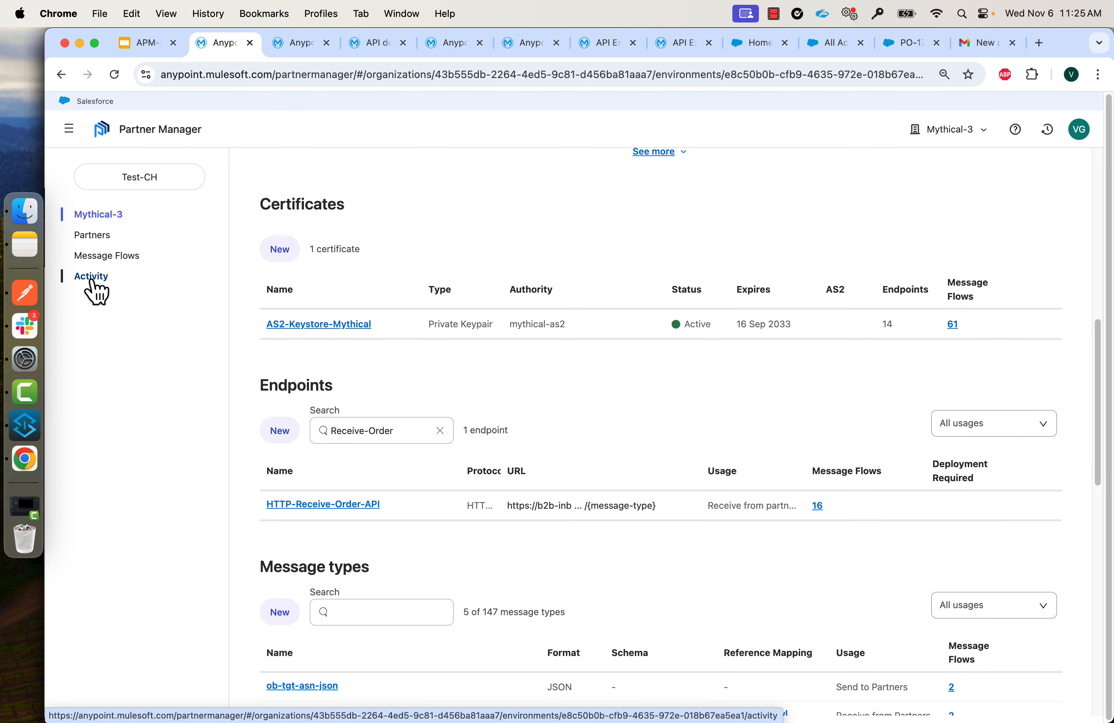
Open the Glotech inbound 850 message in Activity and view its source and target payloads.
{"action": "left_click", "coordinate": [93, 282]}
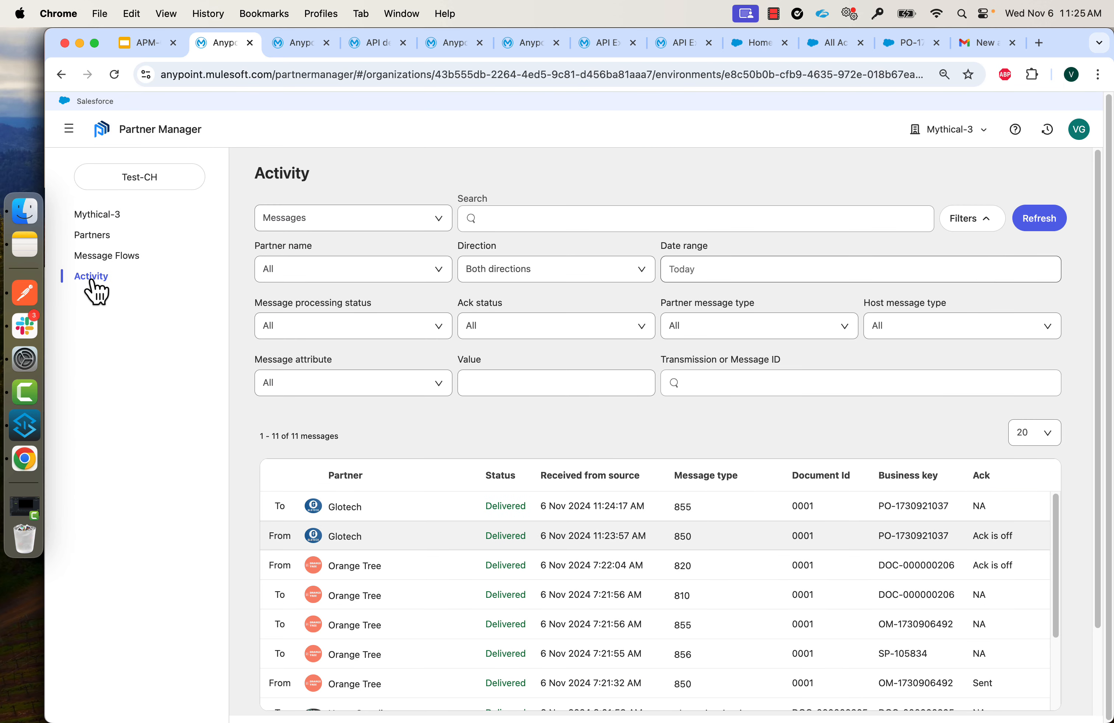
{"action": "left_click", "coordinate": [665, 539]}
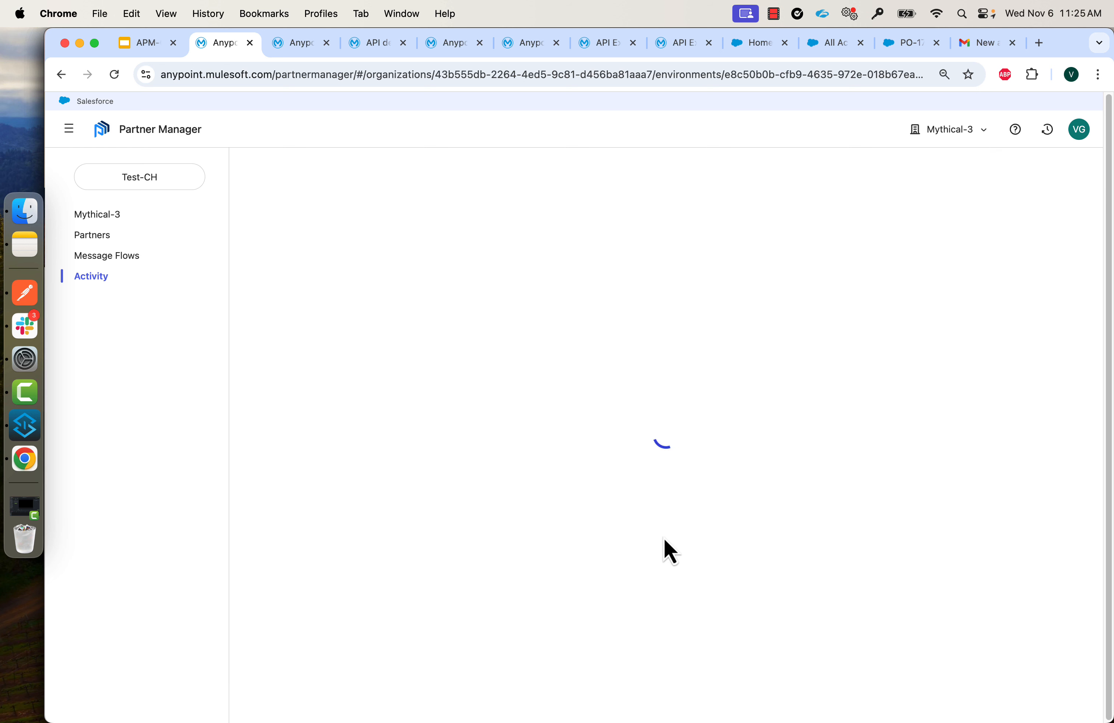
{"action": "left_click", "coordinate": [273, 648]}
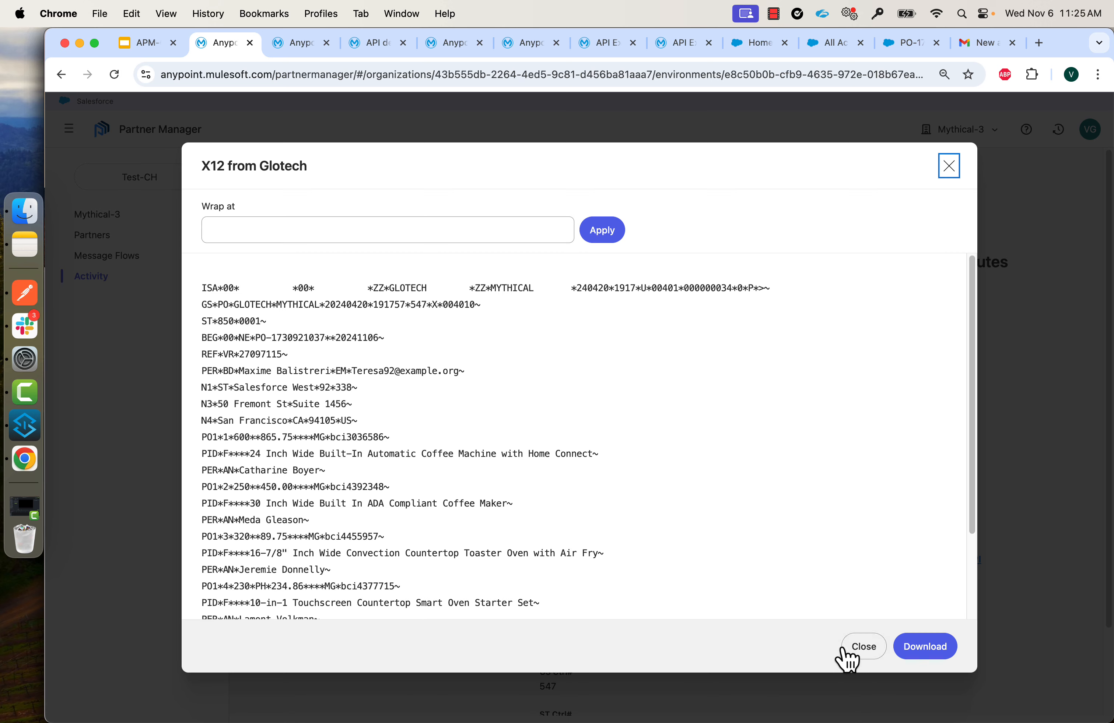
{"action": "left_click", "coordinate": [862, 648]}
{"action": "left_click", "coordinate": [833, 645]}
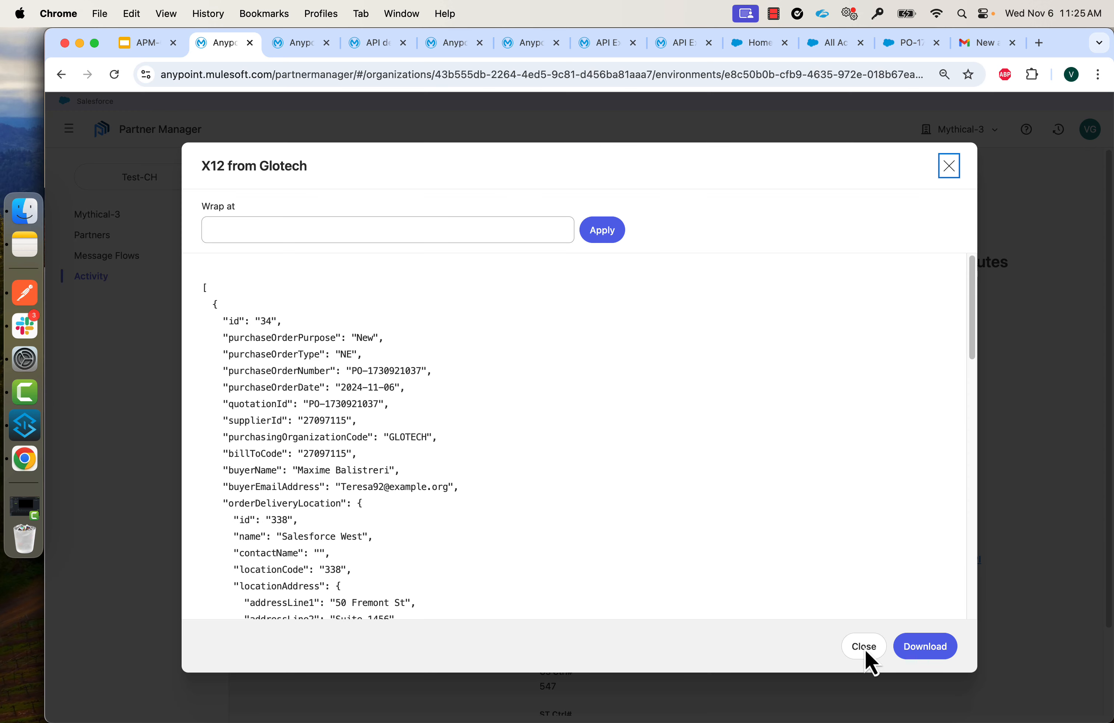
{"action": "left_click", "coordinate": [866, 655]}
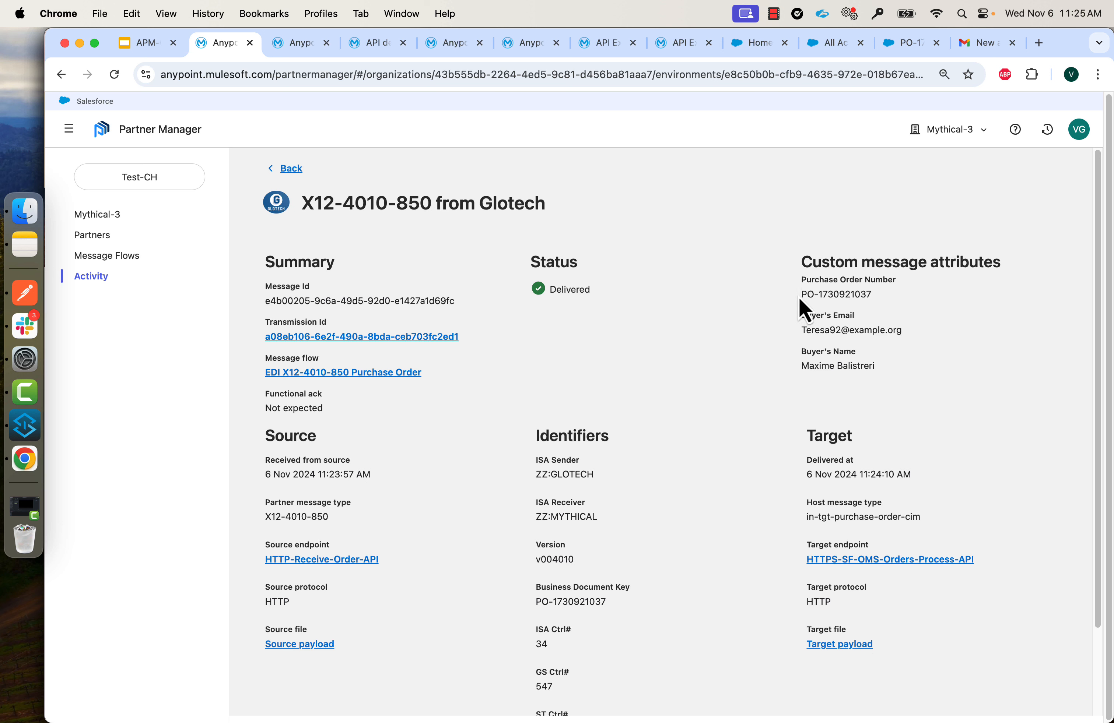
{"action": "left_click_drag", "start_coordinate": [800, 295], "coordinate": [883, 294]}
{"action": "key", "text": "super+c"}
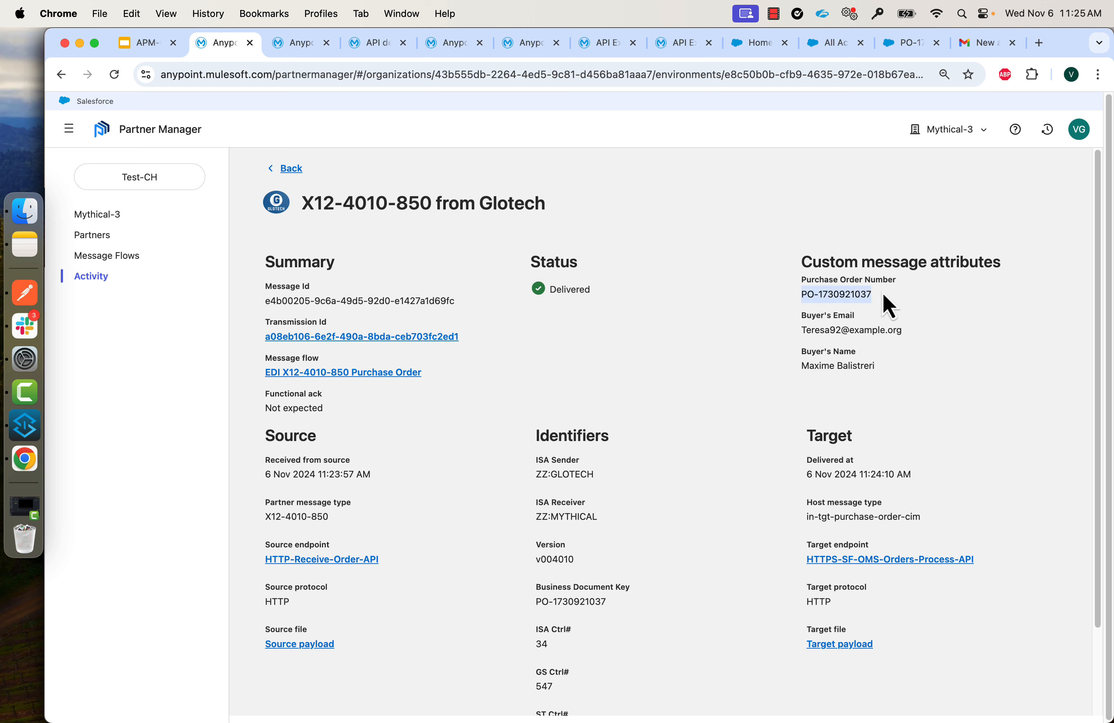
{"action": "left_click", "coordinate": [290, 169]}
{"action": "left_click", "coordinate": [410, 390]}
{"action": "type", "text": "Purch"}
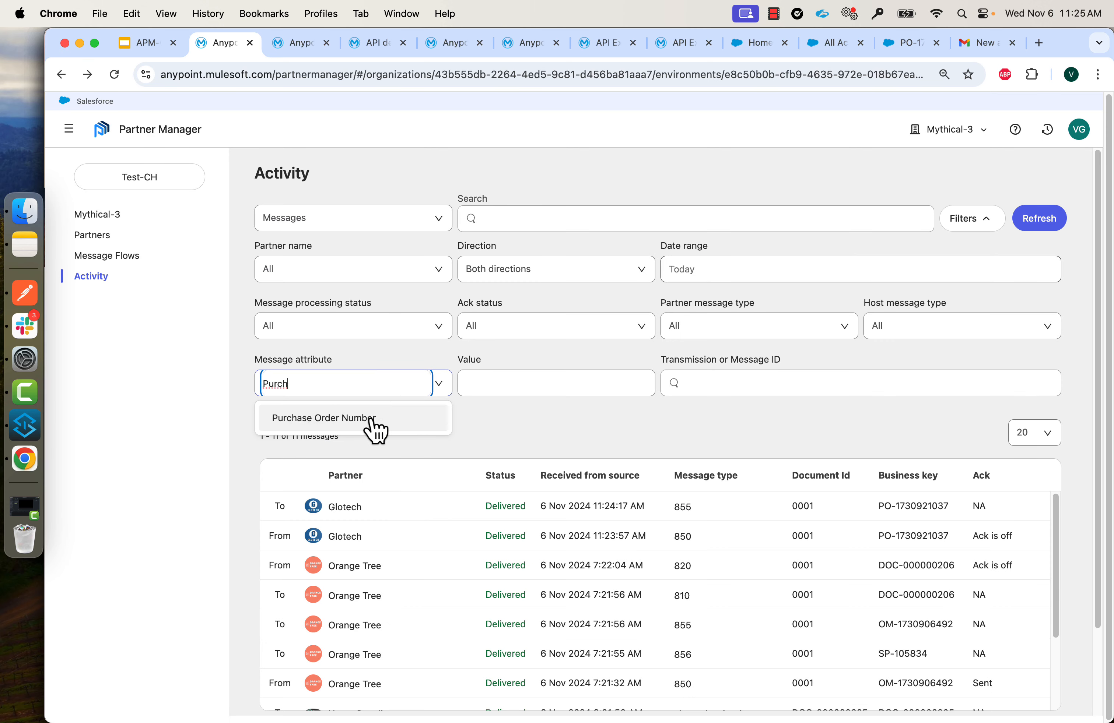
{"action": "left_click", "coordinate": [371, 420]}
{"action": "left_click", "coordinate": [516, 385]}
{"action": "key", "text": "super+v"}
{"action": "key", "text": "Return"}
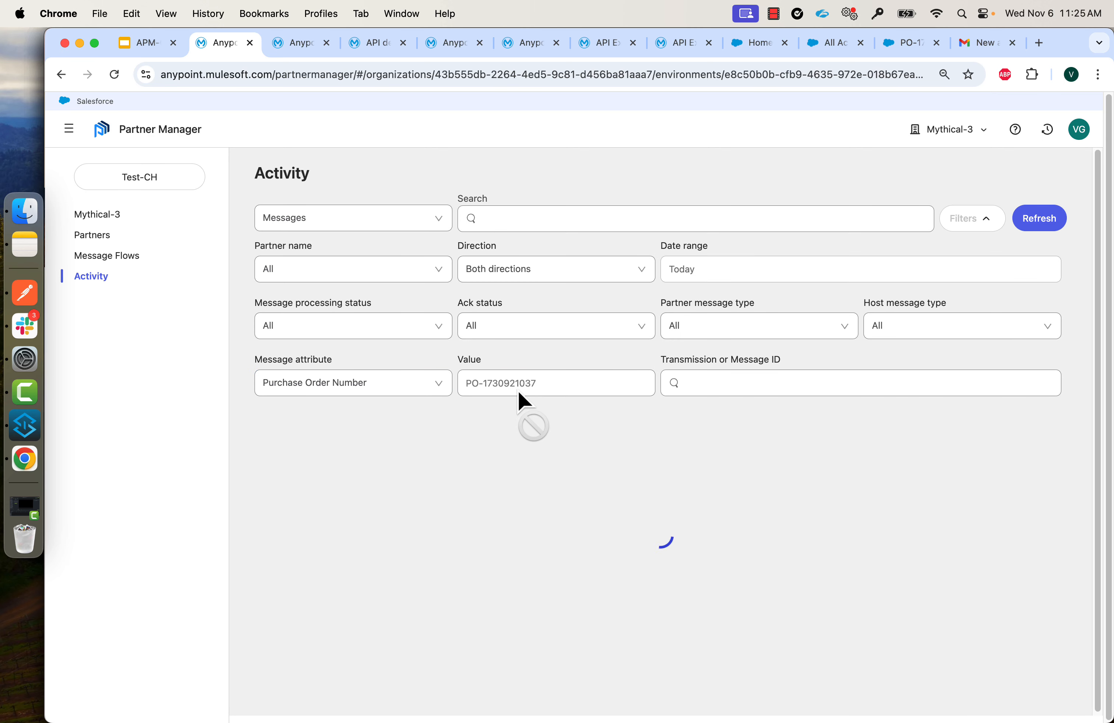